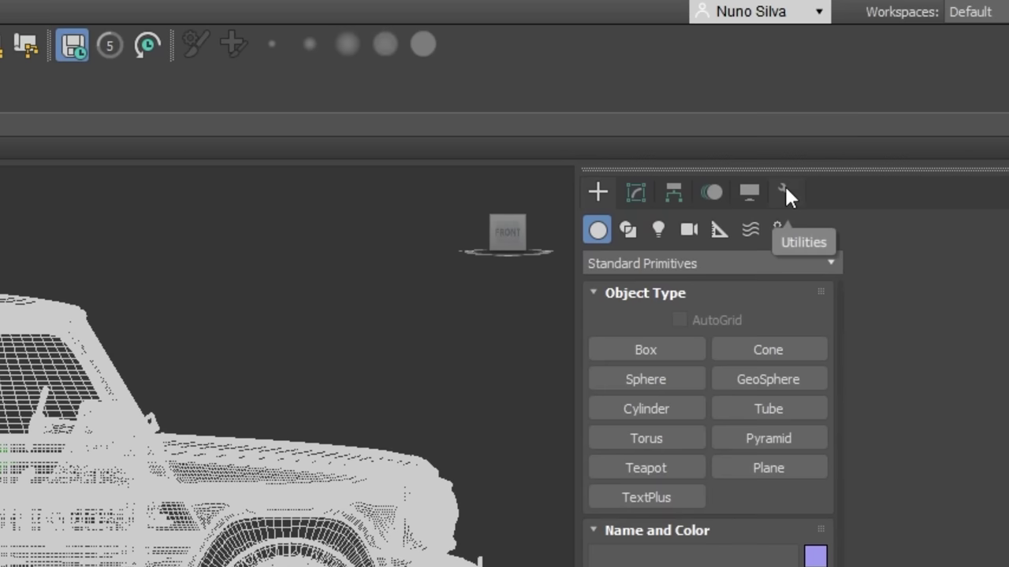
Add Craft Director Studio Util to an empty button slot in the Utilities button set
left_click(784, 193)
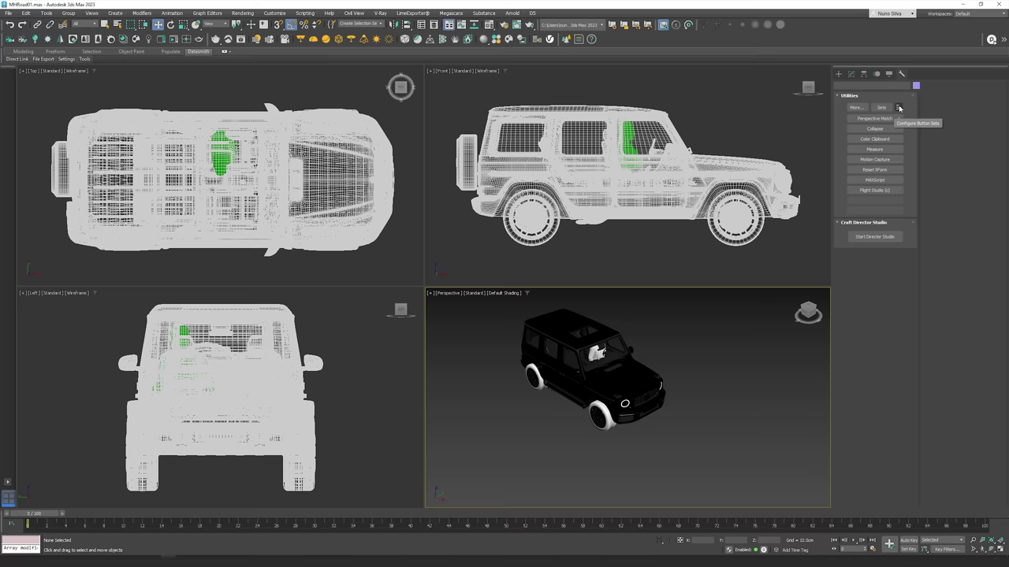
left_click(777, 292)
scroll(467, 285, "down", 15)
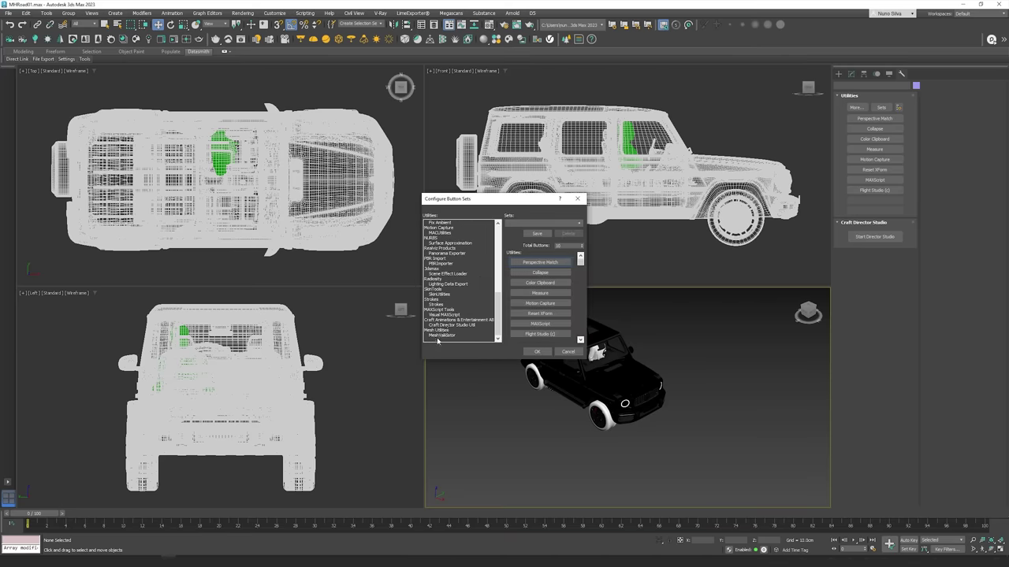
left_click(457, 327)
left_click_drag(582, 264, 579, 337)
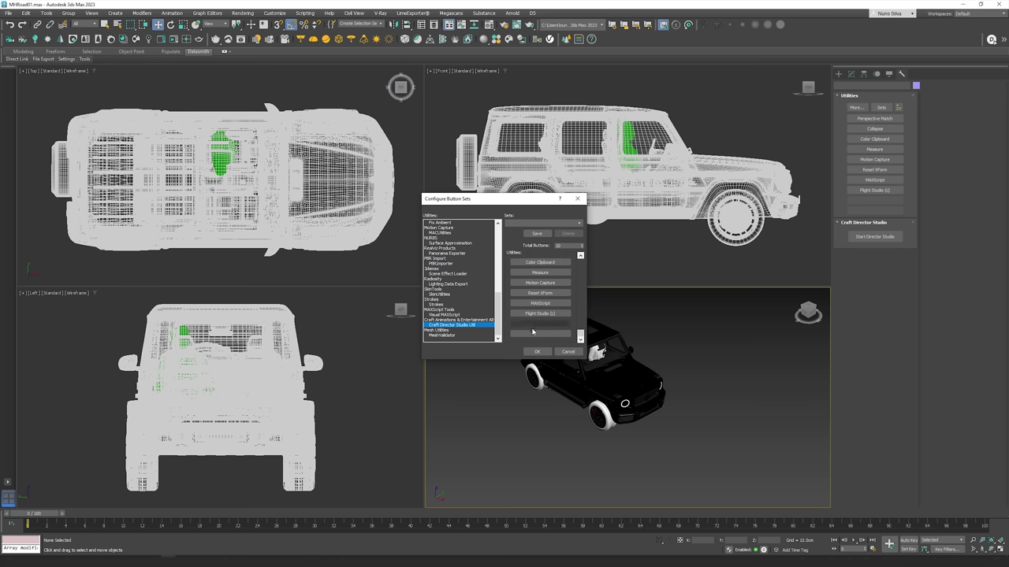
left_click(582, 249)
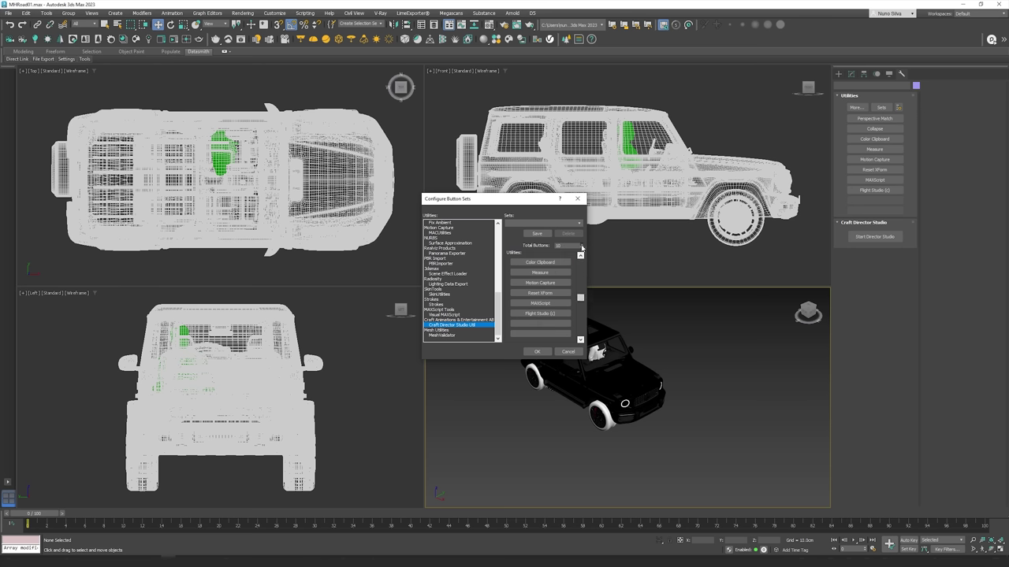
left_click(582, 249)
left_click(583, 246)
left_click_drag(581, 265, 582, 337)
left_click_drag(448, 329, 542, 331)
left_click(536, 352)
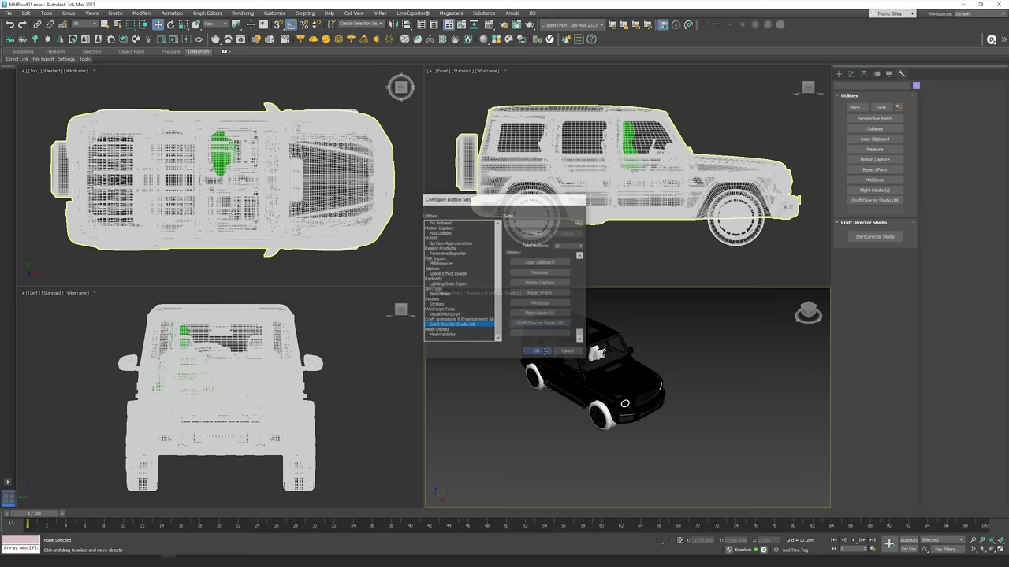
Launch Craft Director Studio from its new utility button
left_click(889, 201)
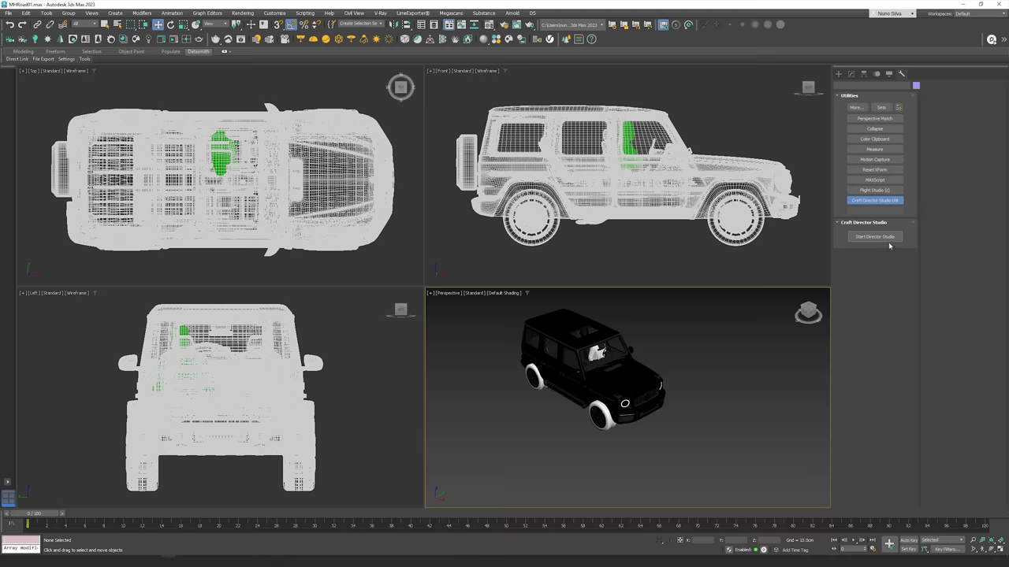
left_click(883, 237)
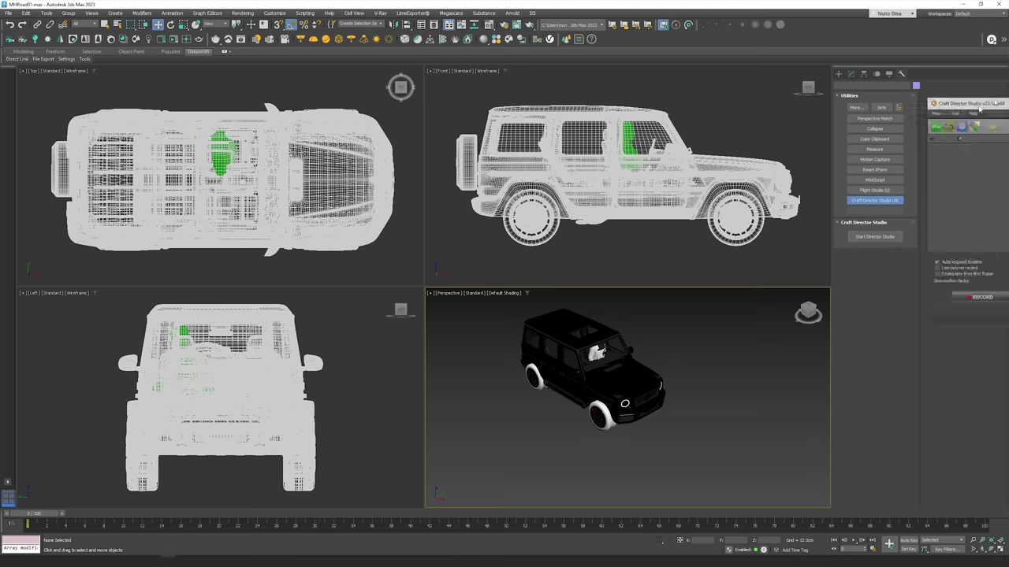
left_click_drag(717, 138, 727, 86)
left_click(797, 77)
left_click(874, 237)
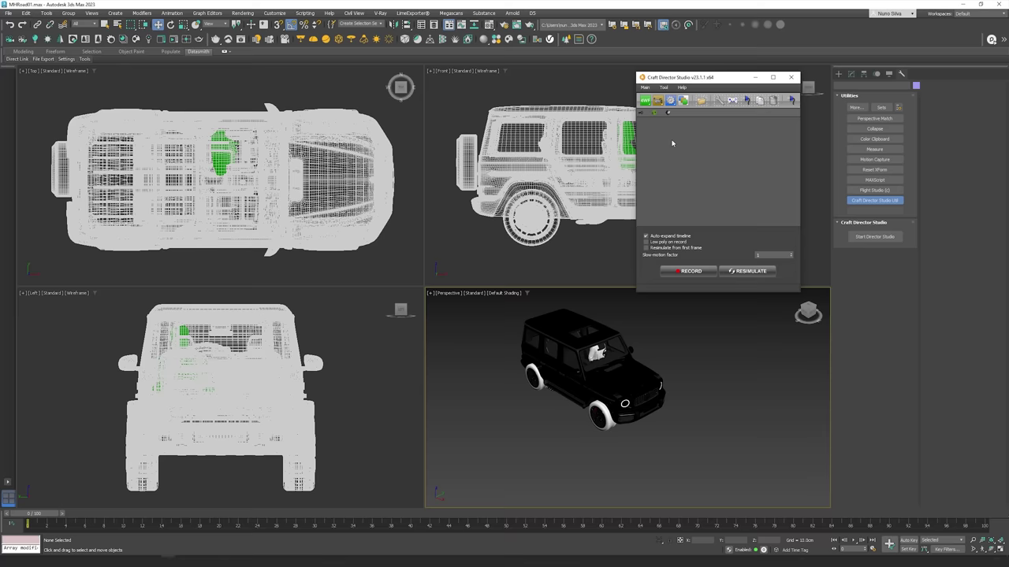
Create a 4WheelerFree vehicle and load the example keyboard profile for its inputs
left_click(647, 105)
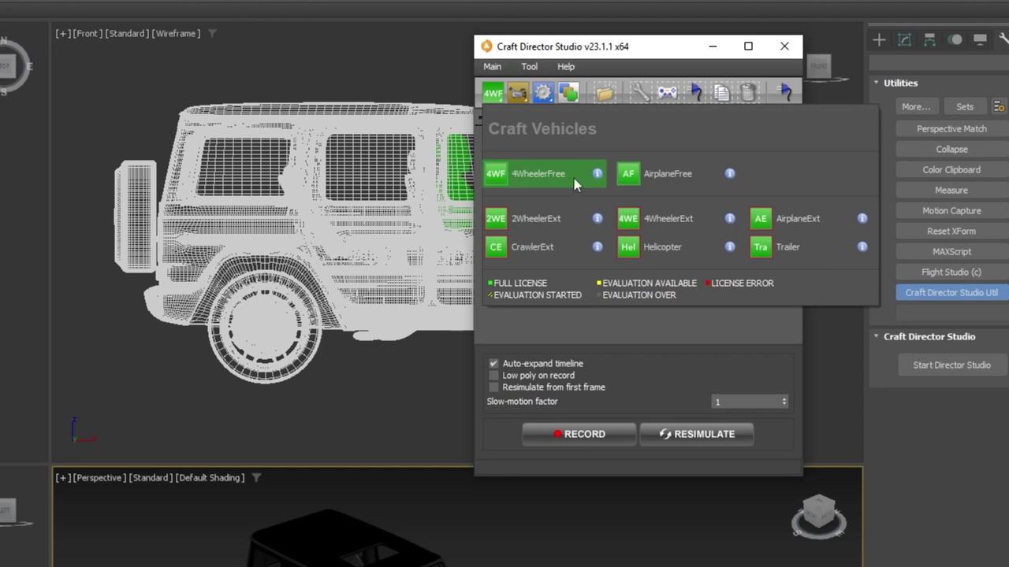
left_click(548, 176)
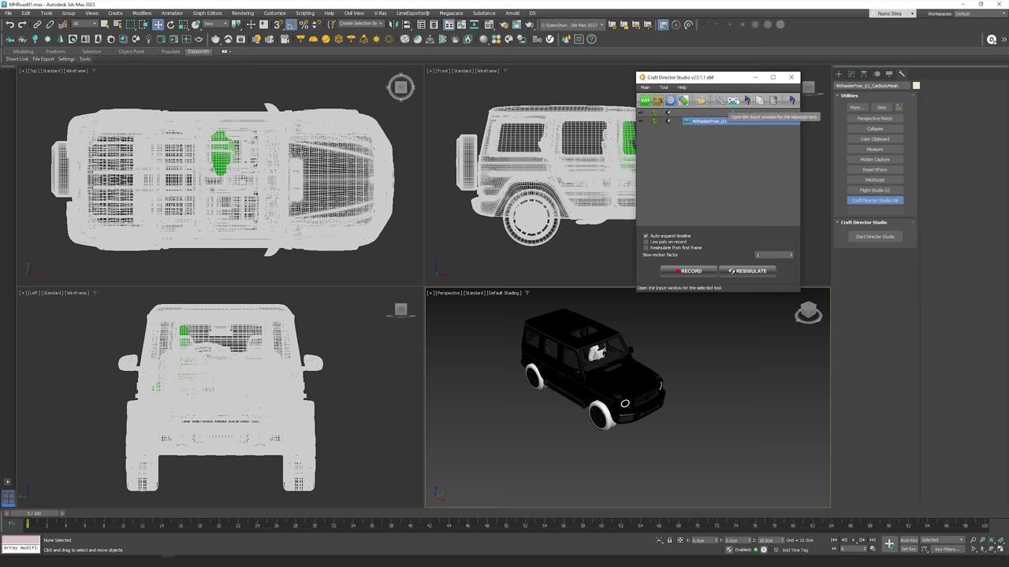
left_click(732, 100)
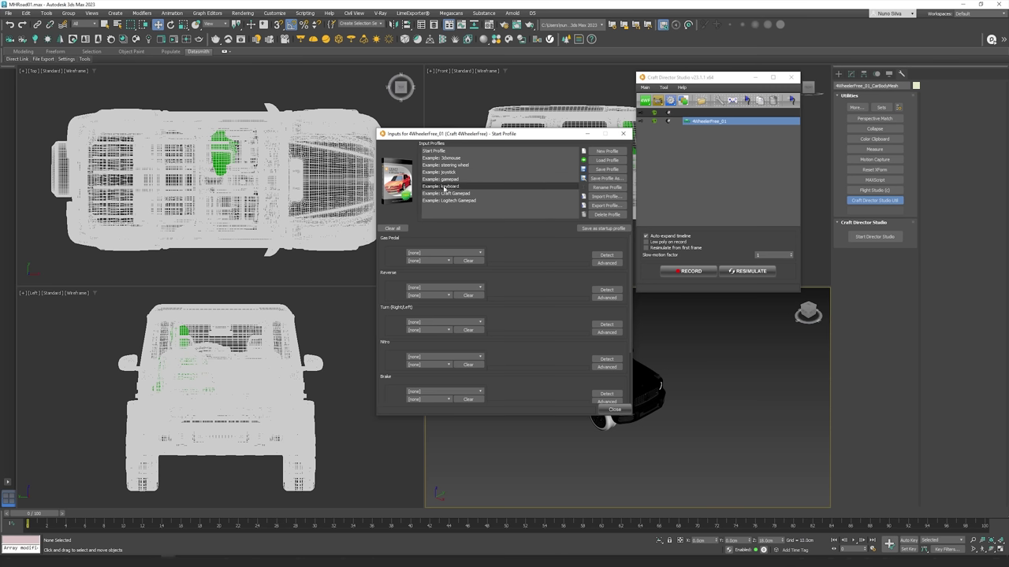
left_click(450, 187)
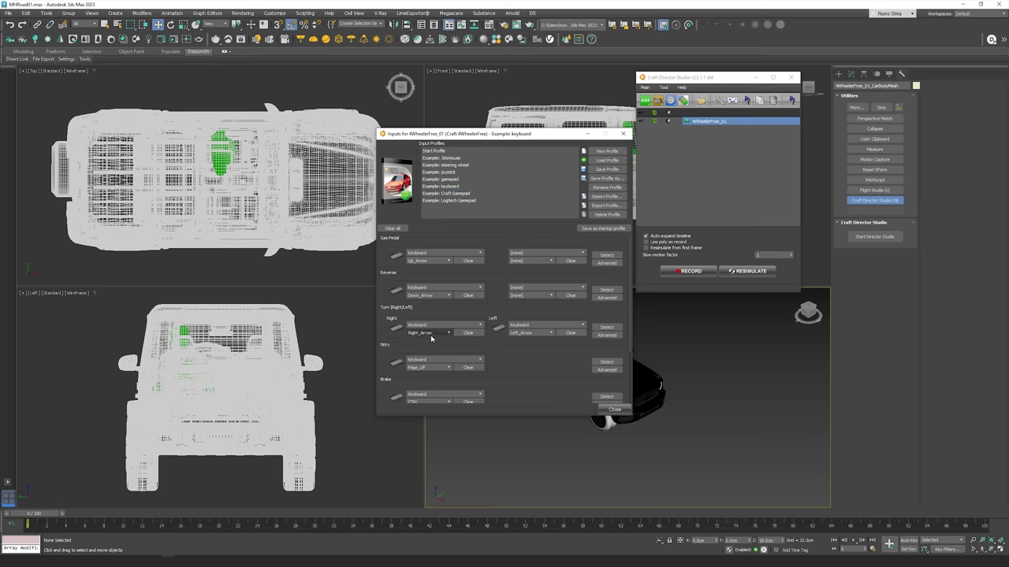
scroll(518, 367, "down", 2)
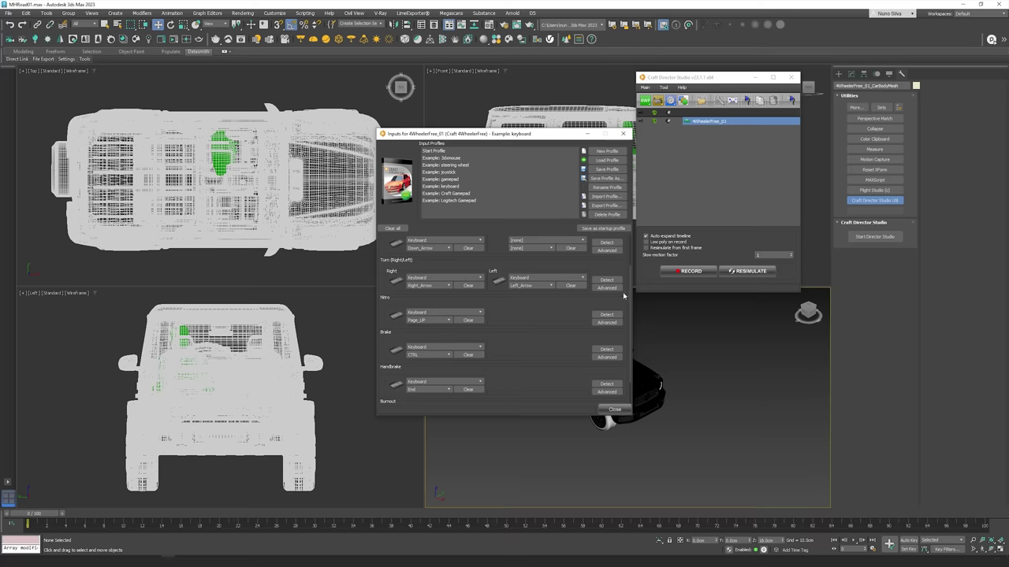
left_click(614, 410)
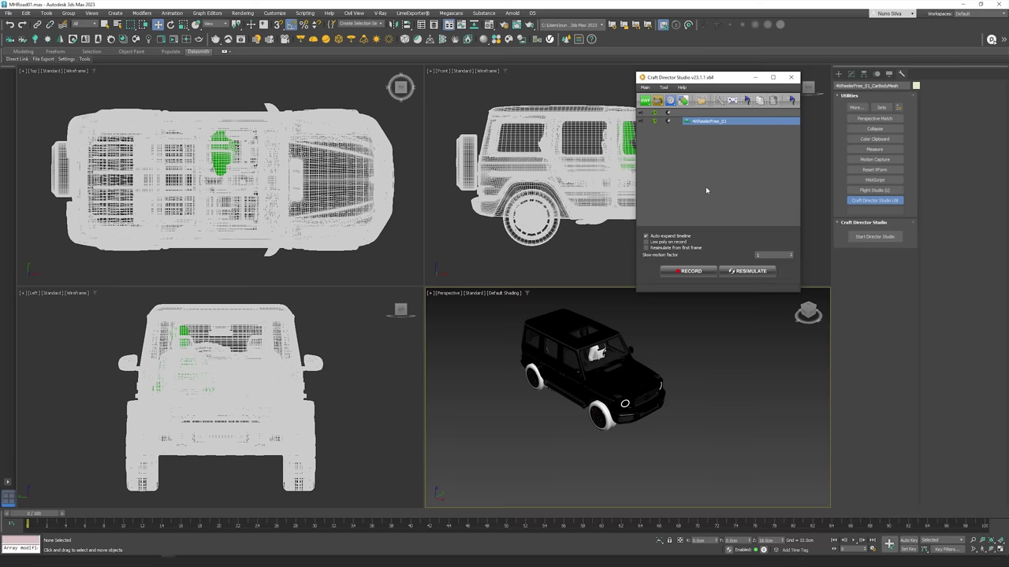
Locate the 4WheelerFree rig relative to the SUV in the Perspective view, with the Craft Director Studio window clear of the viewports
scroll(494, 196, "down", 5)
scroll(375, 151, "down", 2)
left_click(546, 337)
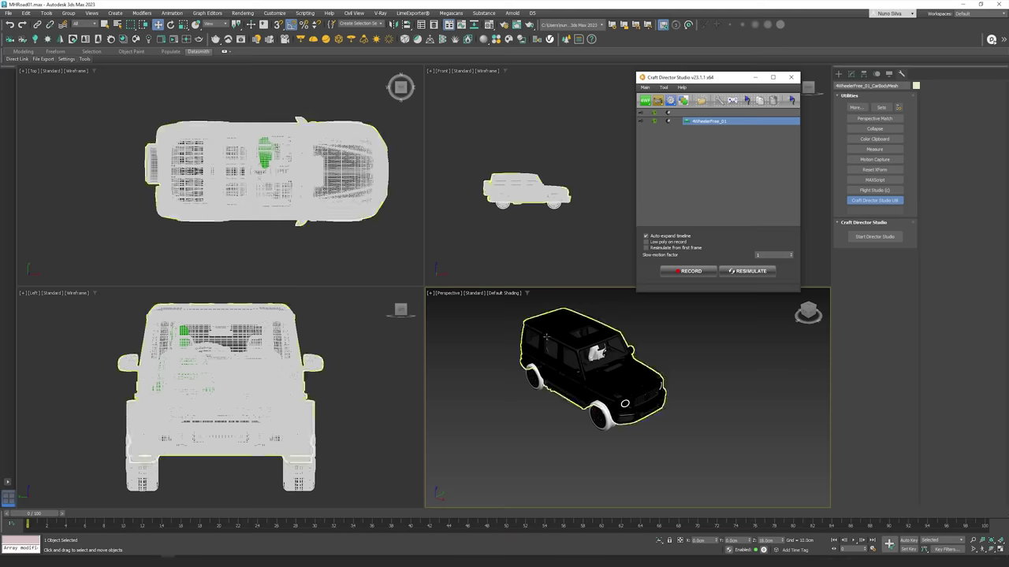
key("z")
scroll(594, 347, "down", 8)
scroll(589, 352, "up", 5)
scroll(503, 358, "down", 4)
middle_click_drag(548, 340, 576, 327)
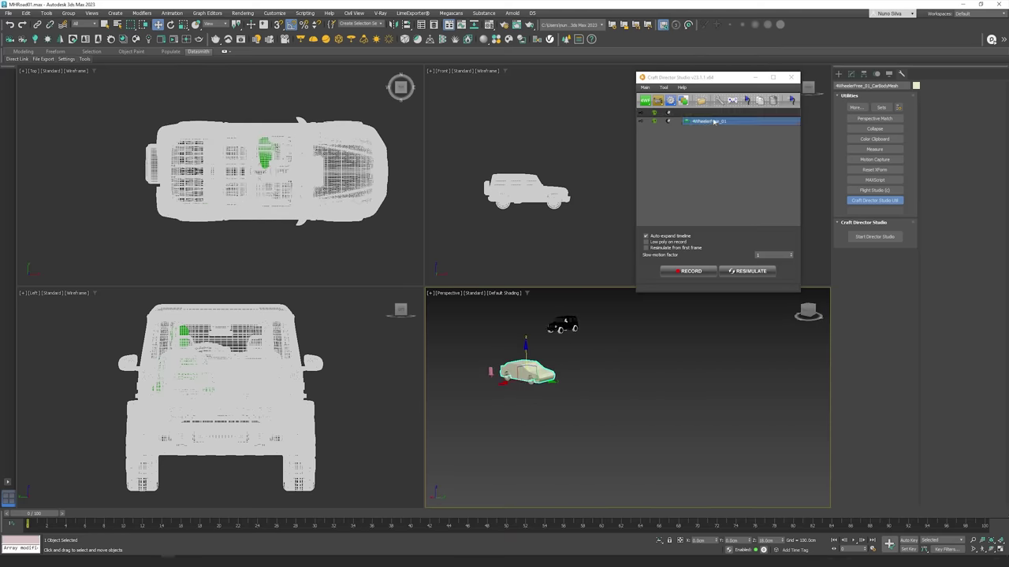
left_click_drag(749, 81, 950, 75)
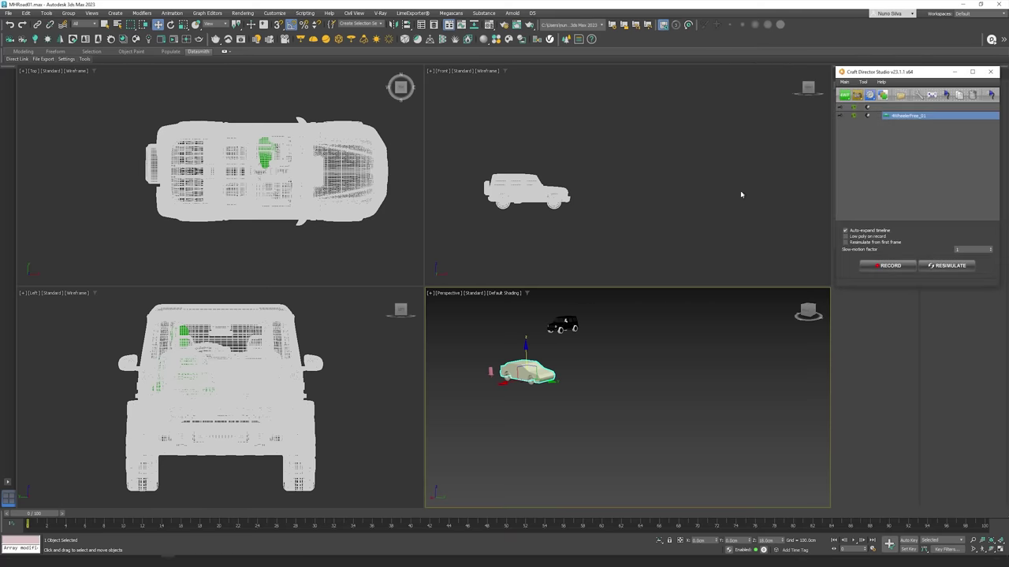
middle_click_drag(578, 344, 565, 355, "alt")
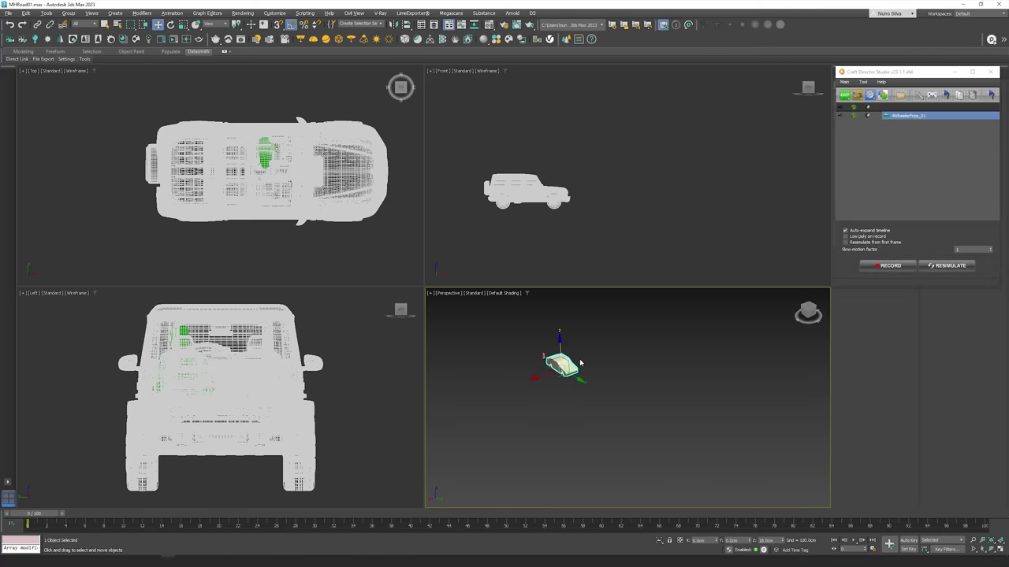
scroll(578, 362, "down", 3)
middle_click_drag(621, 301, 601, 337)
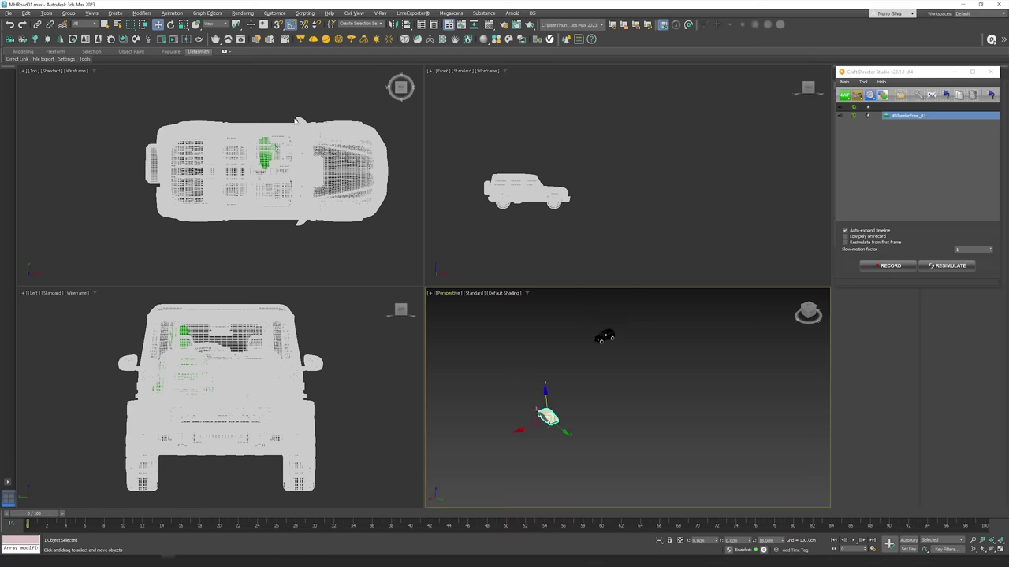
Move the 4WheelerFree rig onto the SUV in the Top view
scroll(299, 124, "down", 10)
middle_click_drag(250, 122, 257, 168)
scroll(259, 166, "up", 3)
left_click_drag(349, 137, 268, 191)
key("z")
scroll(268, 173, "down", 2)
middle_click_drag(277, 149, 286, 119)
middle_click(622, 377)
key("z")
Rotate the 4WheelerFree rig -90 degrees about the vertical axis so it faces the same way as the SUV
key("e")
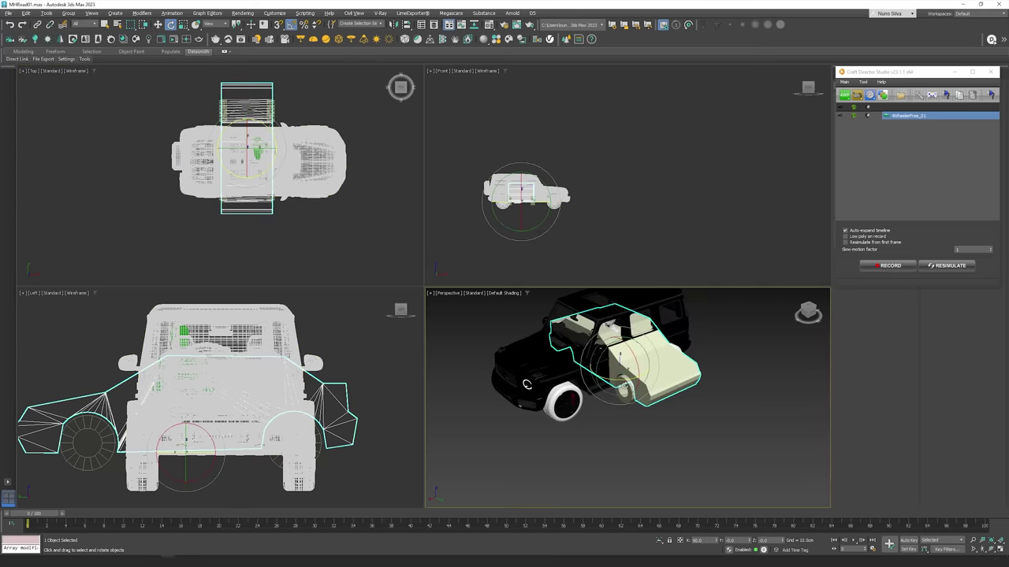
left_click_drag(623, 380, 592, 379)
key("ctrl+z")
middle_click_drag(550, 369, 638, 362, "alt")
key("w")
key("e")
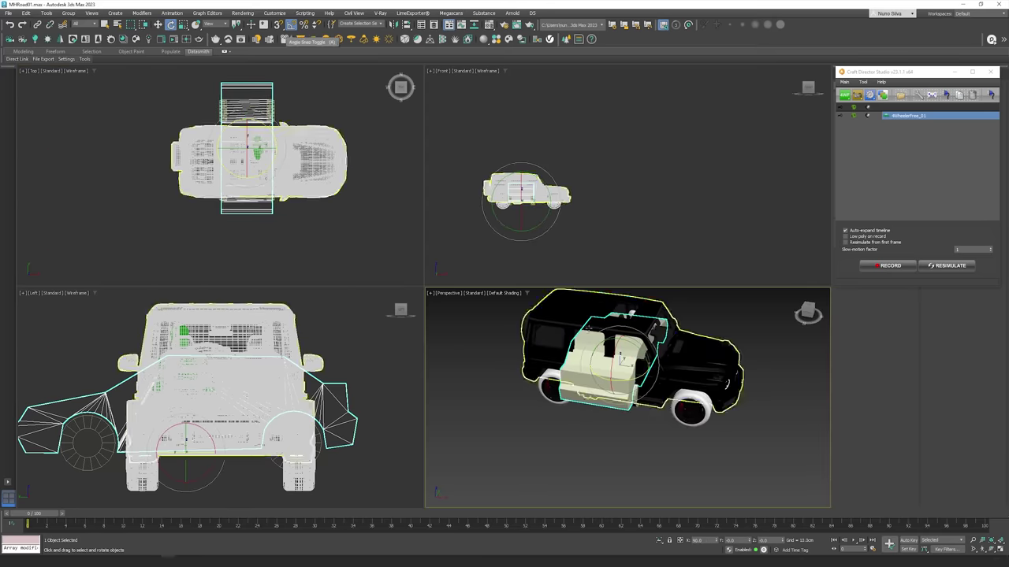
left_click_drag(632, 376, 597, 380)
middle_click_drag(597, 380, 596, 337, "alt")
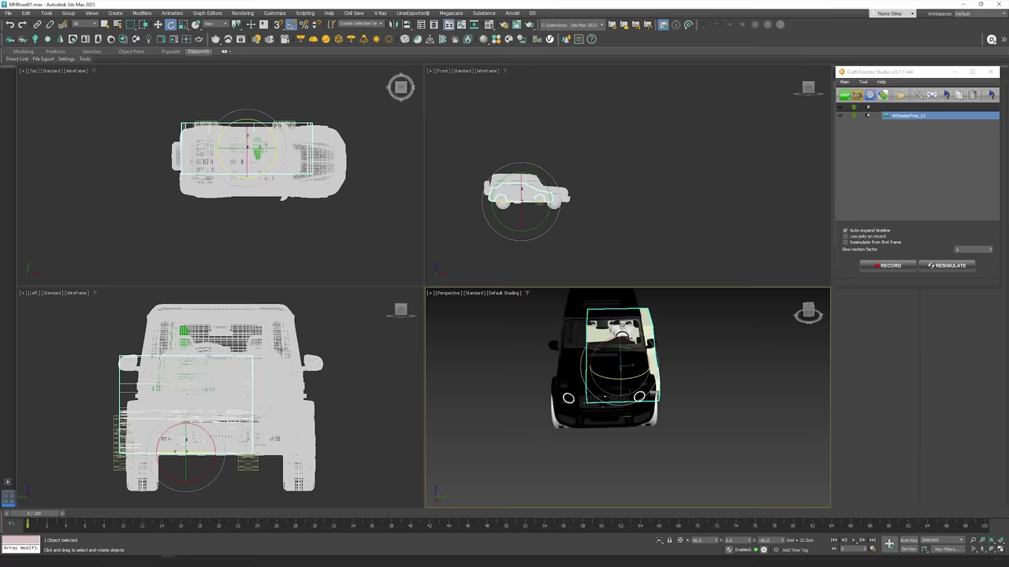
In the Left view, scale the rig to the SUV's width and center it over the SUV's wheels
key("w")
scroll(196, 409, "down", 2)
middle_click_drag(200, 410, 236, 350)
key("alt+w")
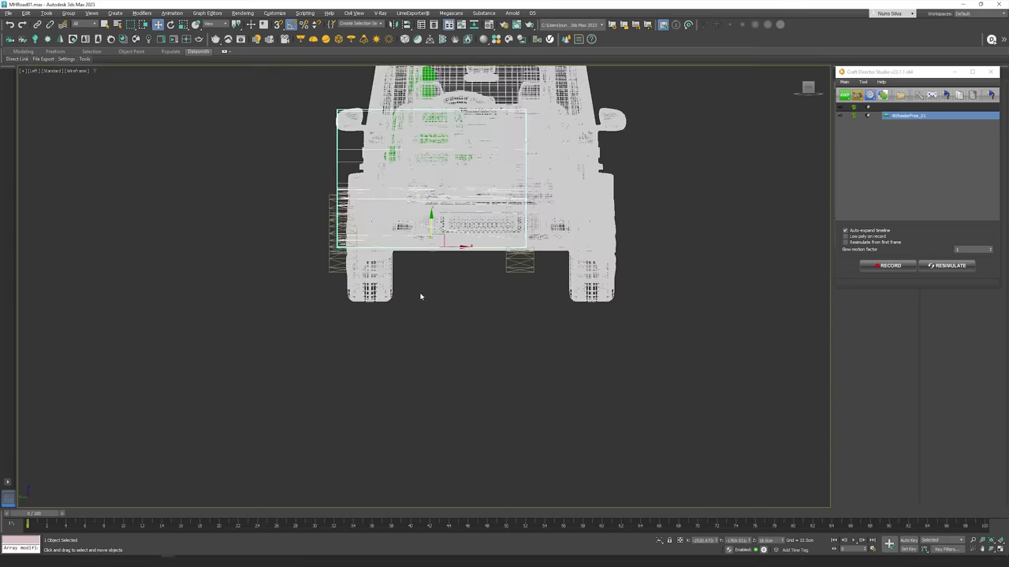
middle_click_drag(419, 297, 342, 363)
scroll(382, 277, "up", 2)
left_click_drag(350, 317, 435, 349)
key("r")
key("w")
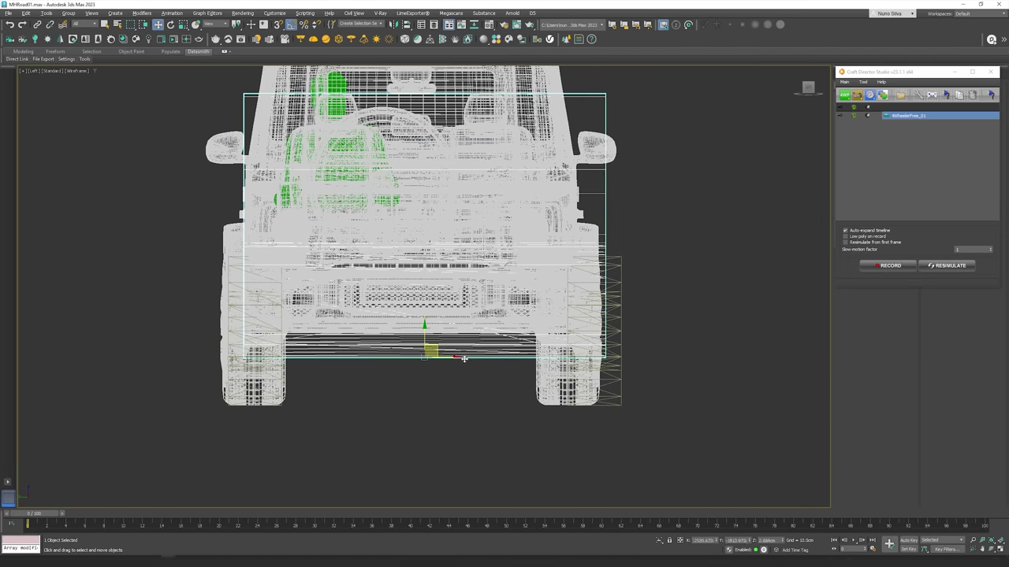
left_click_drag(460, 357, 442, 360)
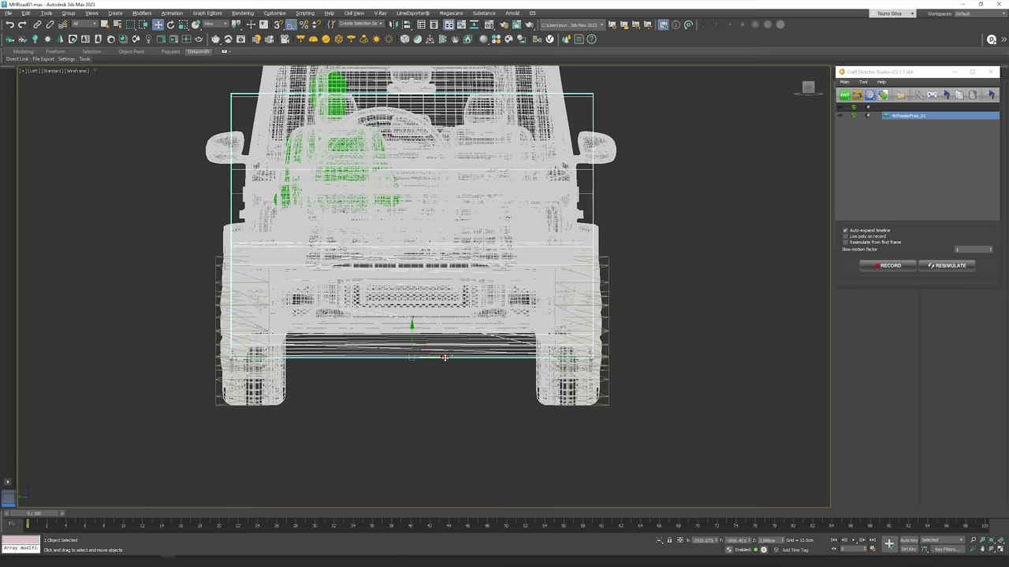
In the Front view, shift the rig lengthwise to line up its wheels with the SUV's wheels
key("alt+w")
key("z")
key("alt+w")
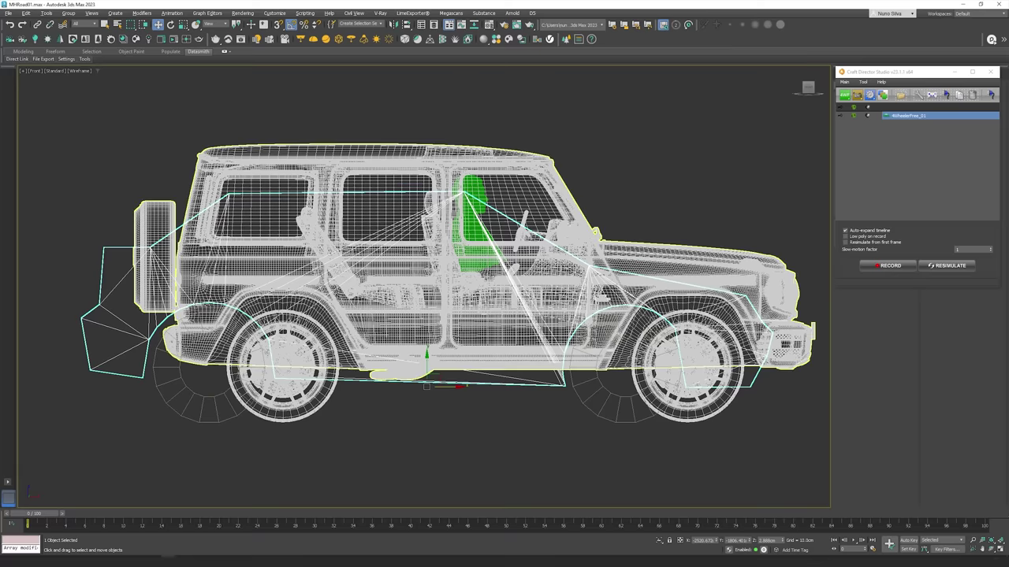
left_click_drag(455, 387, 517, 387)
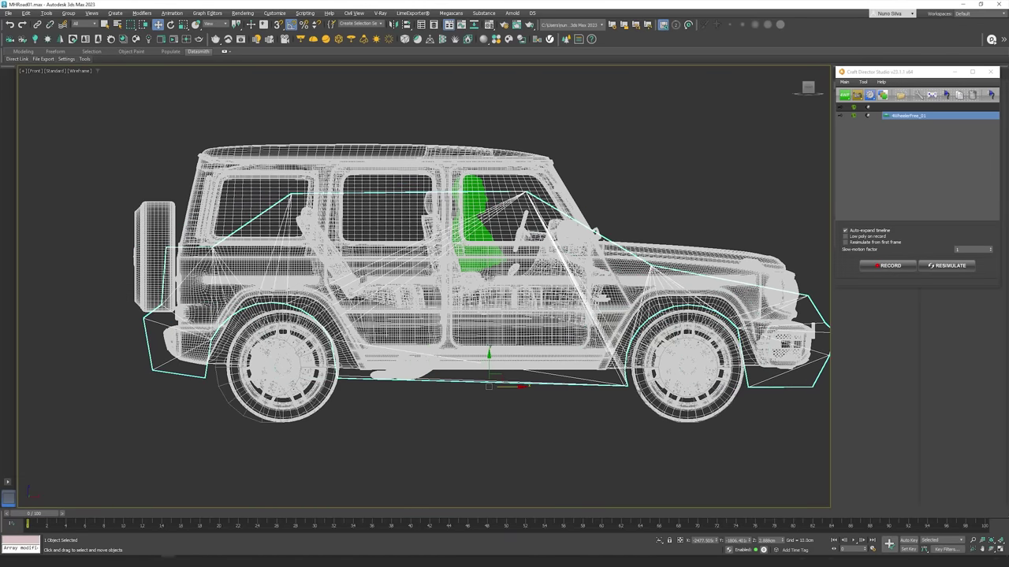
scroll(412, 386, "up", 4)
scroll(412, 386, "down", 1)
middle_click_drag(381, 384, 401, 373)
scroll(451, 335, "down", 3)
key("alt+w")
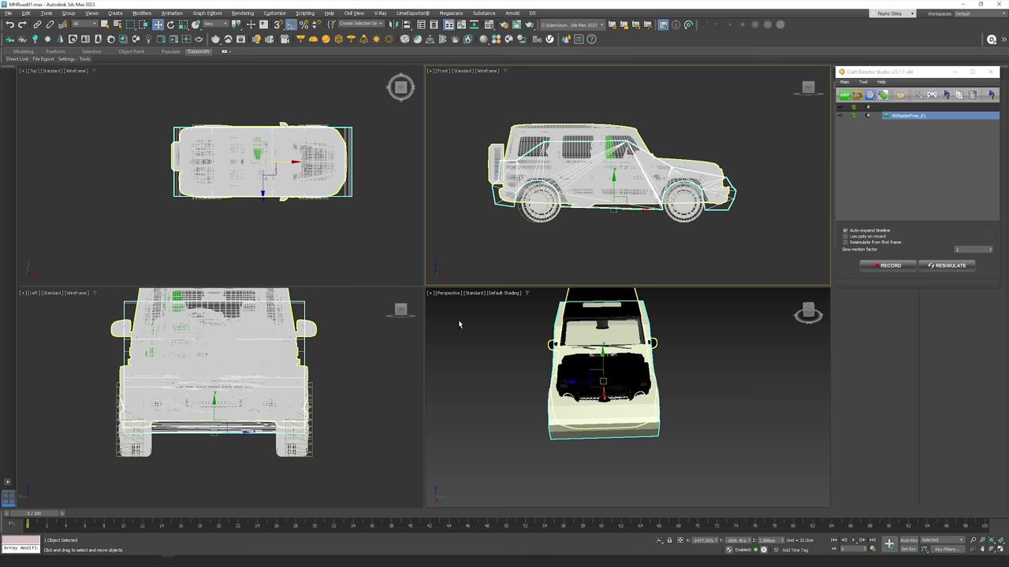
Examine how the aligned rig fits around the SUV in a maximized Perspective view
left_click(512, 363)
key("alt+w")
middle_click_drag(511, 361, 547, 339, "alt")
scroll(455, 311, "down", 4)
middle_click_drag(524, 148, 529, 125, "alt")
scroll(529, 125, "up", 5)
middle_click_drag(610, 150, 523, 221)
scroll(523, 220, "up", 3)
middle_click_drag(617, 278, 475, 324)
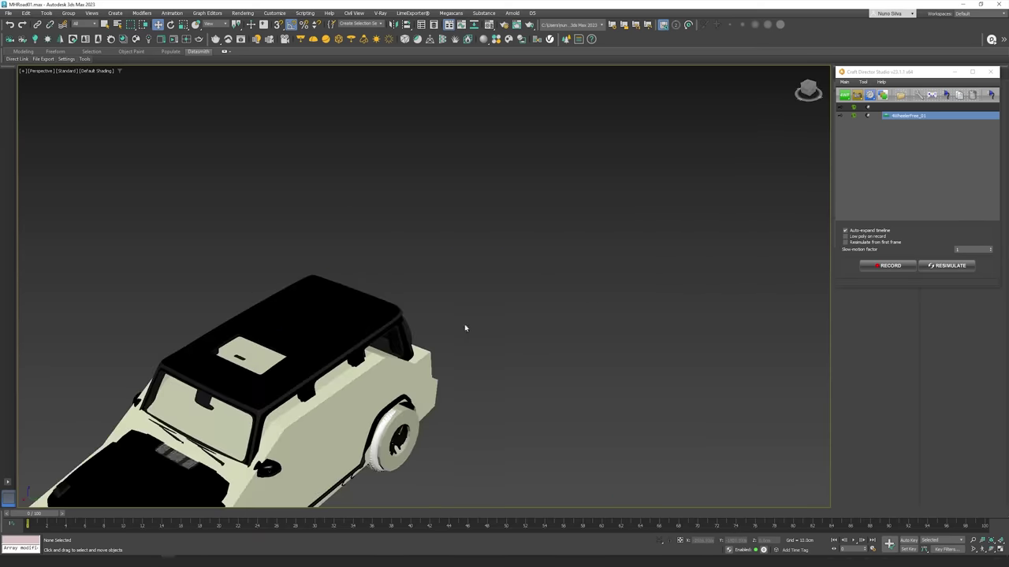
Hide the 4WheelerFree rig's placeholder mesh through Craft Director Studio and clear the selection
key("z")
left_click(444, 279)
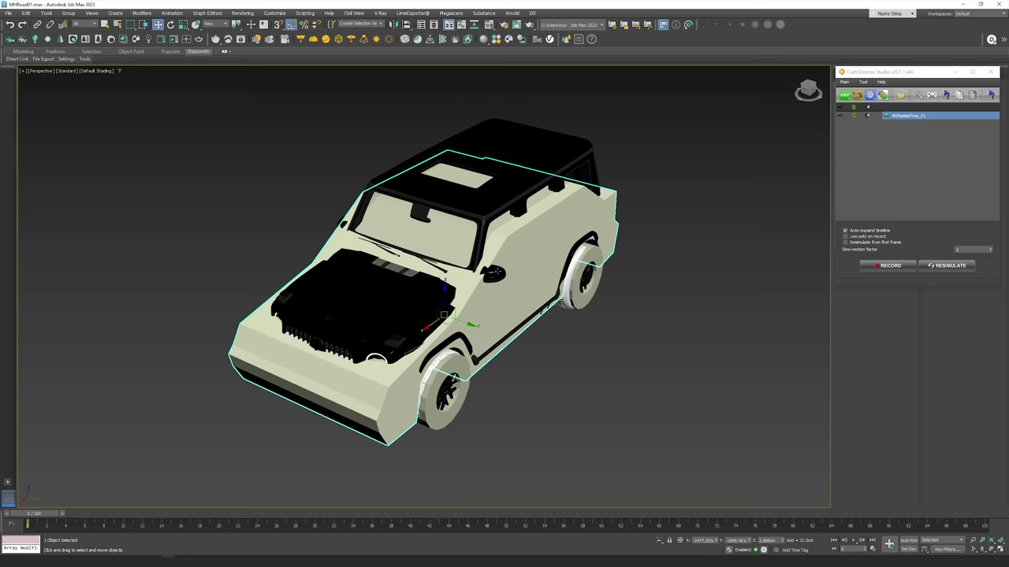
left_click(855, 118)
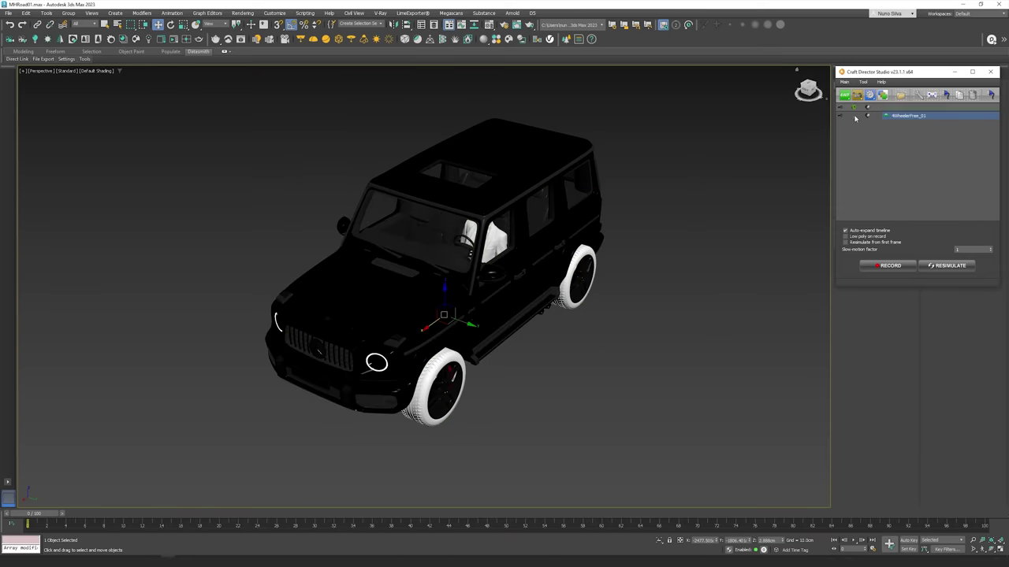
left_click(596, 308)
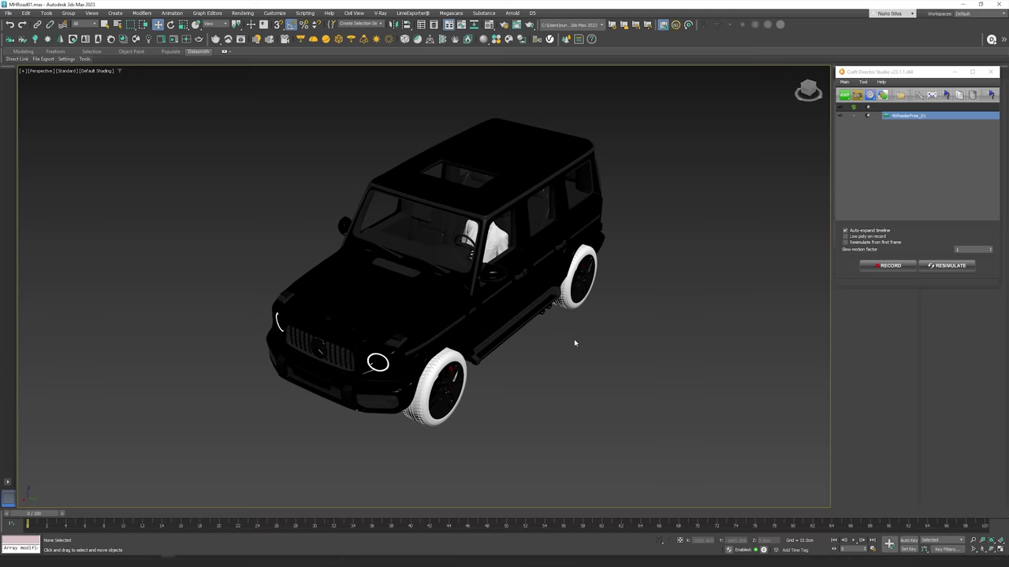
Check that the SUV's body and front wheel are separate groups by pulling the wheel away, and undo the move
left_click(524, 335)
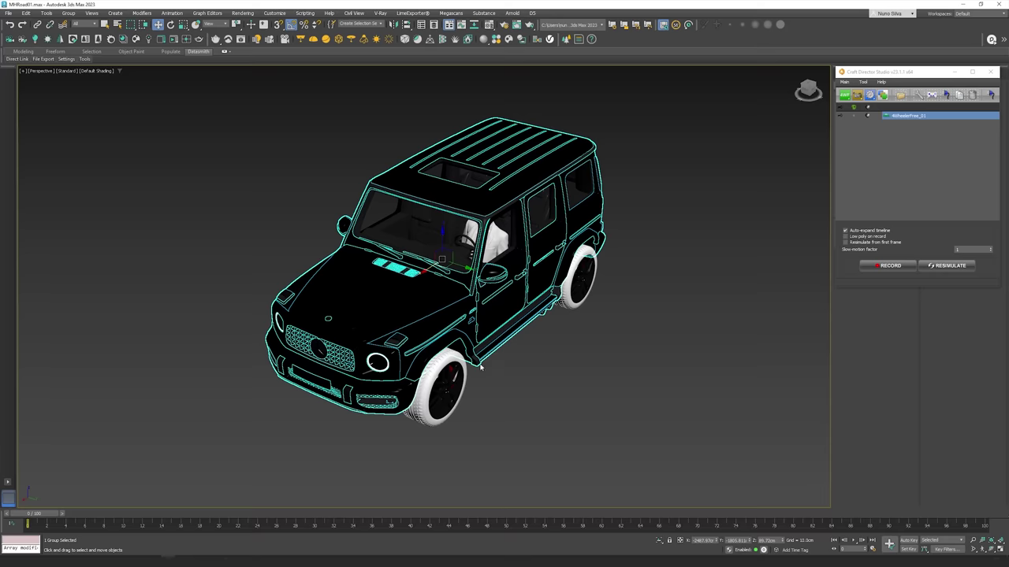
left_click(443, 370)
left_click_drag(464, 398, 619, 461)
middle_click_drag(618, 462, 422, 294, "alt")
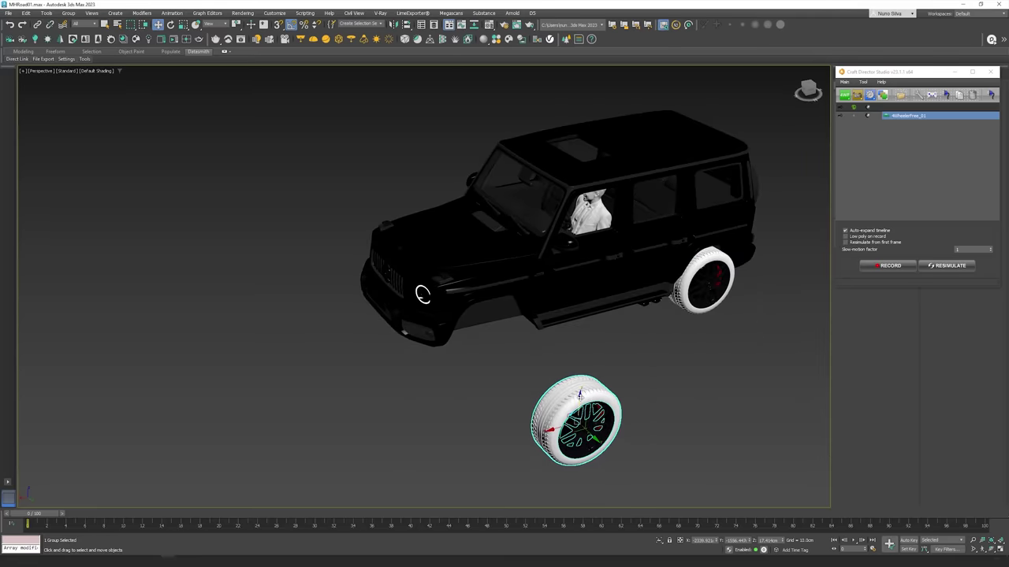
key("ctrl+z")
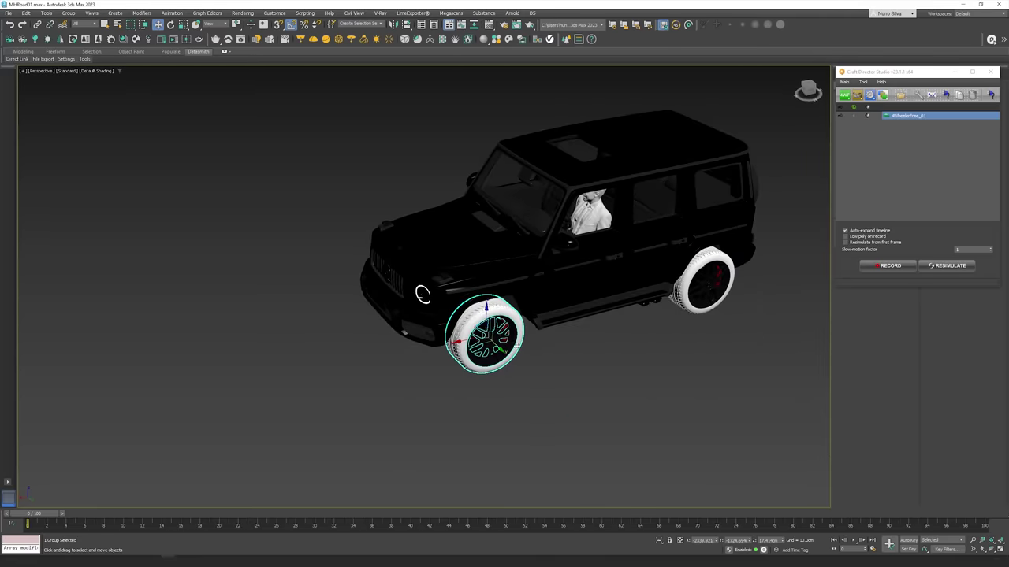
Check that the SUV's front-right wheel is a separate group by pulling it away from the body, and undo the moves
middle_click_drag(505, 349, 456, 337, "alt")
middle_click_drag(315, 358, 467, 407, "alt")
left_click(474, 398)
scroll(474, 398, "down", 4)
left_click_drag(486, 382, 459, 412)
key("ctrl+z")
key("ctrl+z")
middle_click_drag(459, 412, 528, 388, "alt")
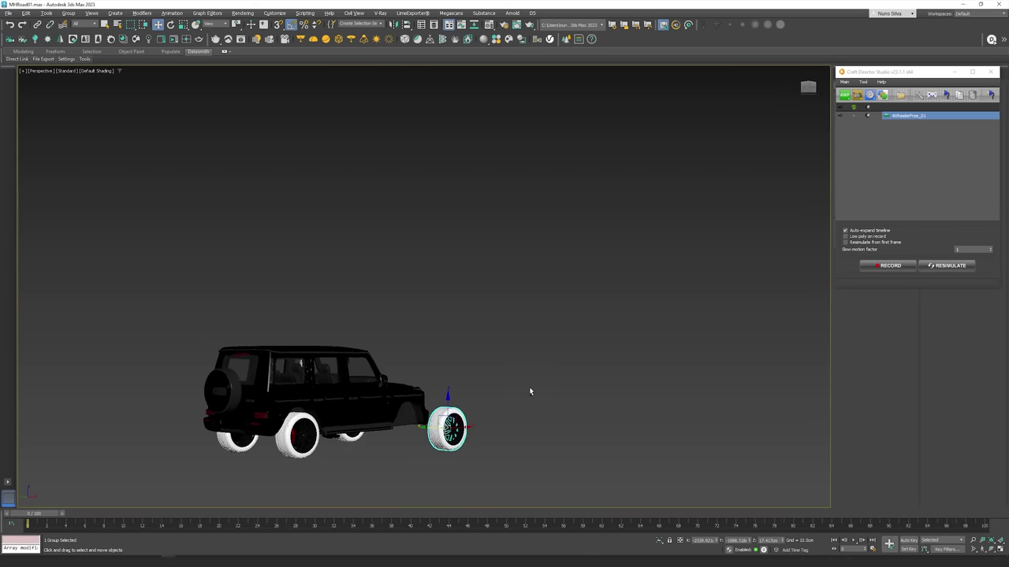
key("ctrl+z")
Pull an SUV rear wheel away to check that it is a separate group, and undo the move
left_click(301, 430)
middle_click_drag(286, 431, 248, 458, "alt")
left_click(272, 450)
left_click_drag(250, 451, 216, 470)
key("ctrl+z")
Lift the SUV's body group off the four wheels to check that it moves separately, and undo the lift
middle_click_drag(308, 445, 348, 450, "alt")
left_click(370, 376)
left_click_drag(290, 337, 288, 158)
middle_click_drag(518, 314, 394, 323, "alt")
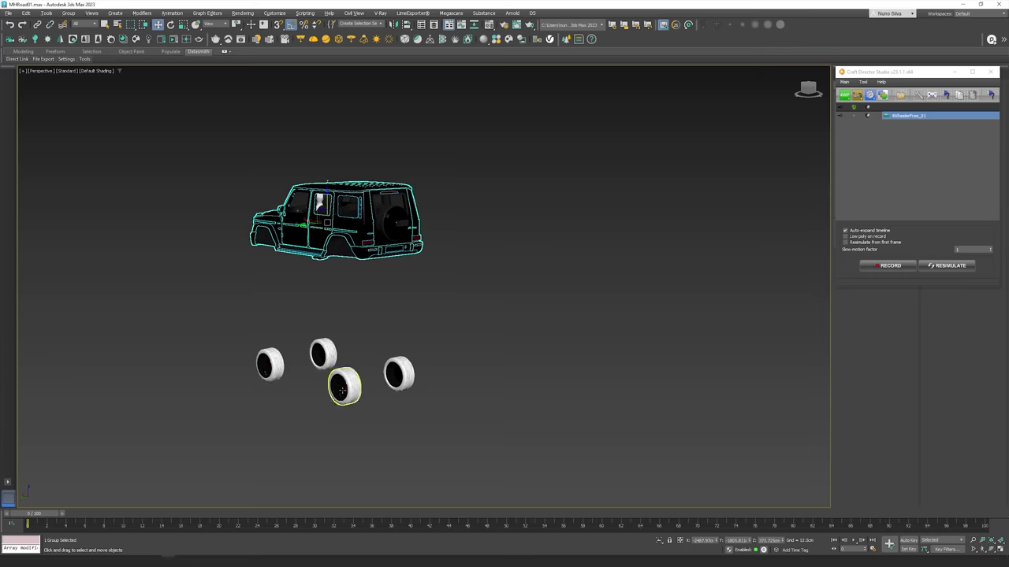
key("ctrl+z")
Clear the selection and show the 4WheelerFree rig's placeholder mesh again through Craft Director Studio
left_click(468, 334)
middle_click_drag(468, 334, 519, 337, "alt")
left_click(854, 118)
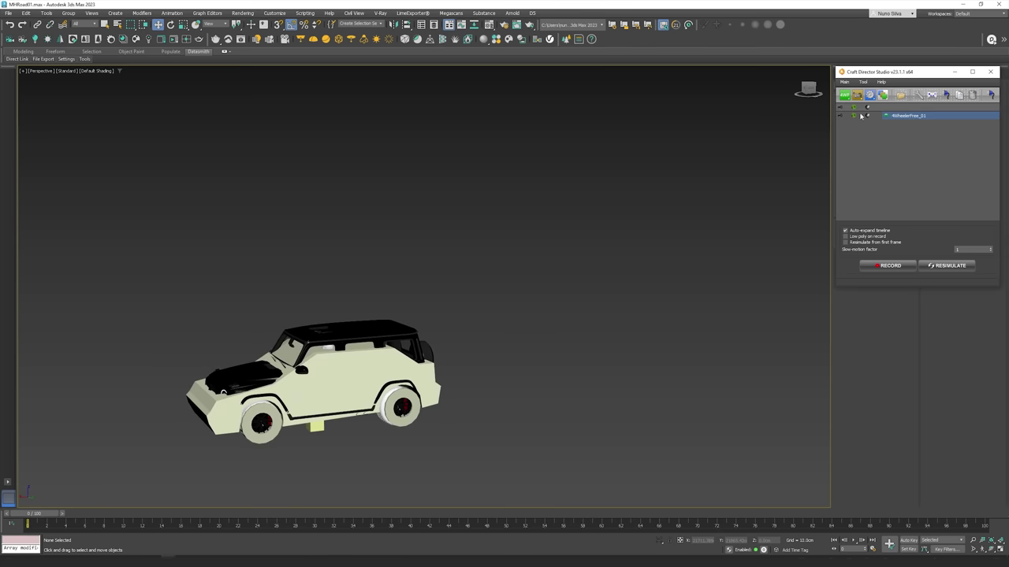
Move the rig's front-left placeholder wheel to line up with the SUV's front-left wheel
middle_click_drag(491, 314, 569, 267)
scroll(391, 366, "up", 9)
middle_click_drag(398, 355, 423, 292)
left_click(423, 292)
scroll(421, 308, "up", 2)
left_click_drag(419, 328, 414, 323)
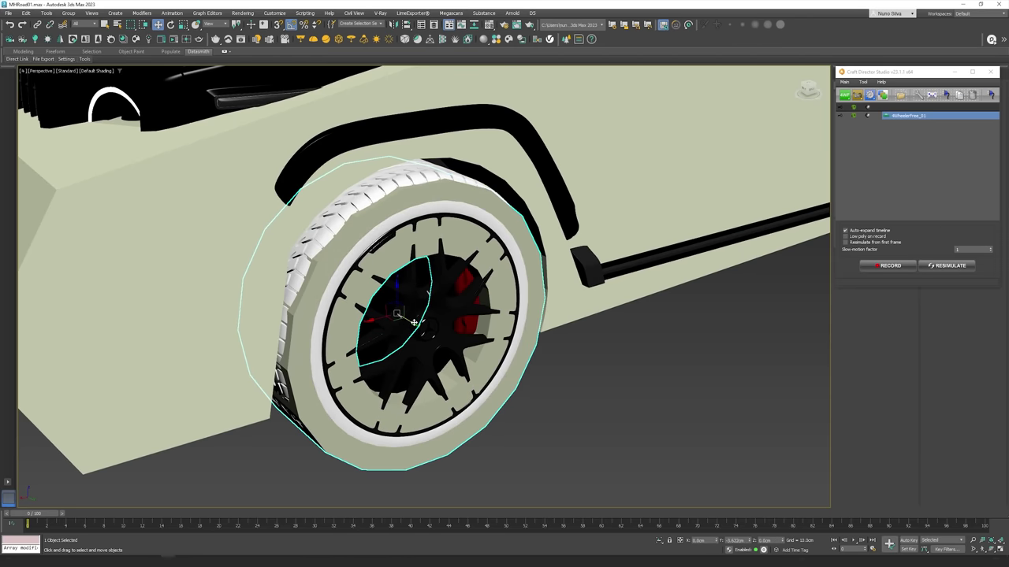
middle_click_drag(371, 323, 398, 280, "alt")
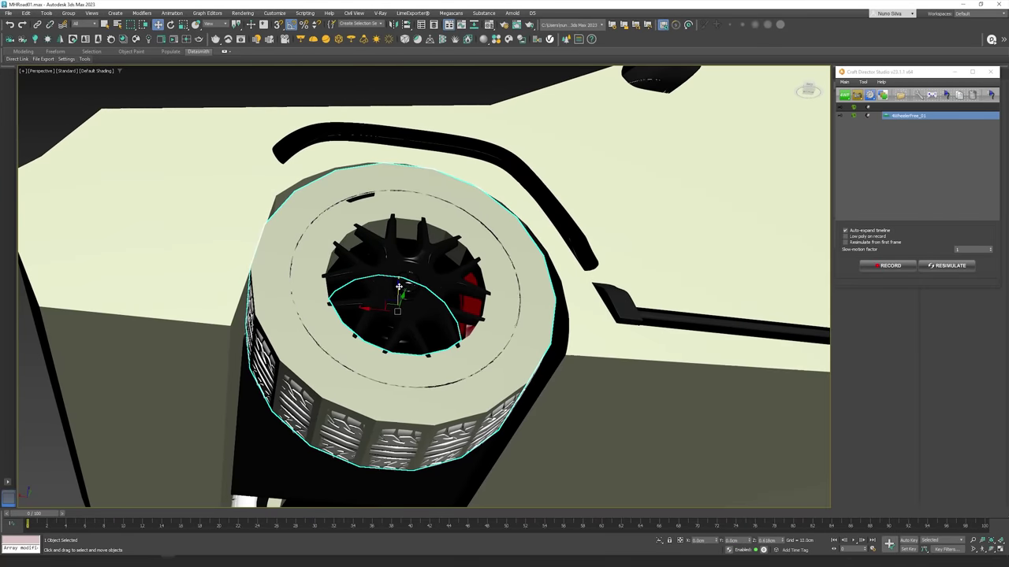
mouse_move(399, 287)
middle_mouse_down("alt")
mouse_move(400, 313)
mouse_move(402, 303)
middle_mouse_up("alt")
Move the rig's rear-left placeholder wheel to line up with the SUV's rear-left wheel, fine-tuning it from several angles
scroll(401, 302, "down", 7)
middle_click_drag(530, 298, 395, 305)
scroll(482, 303, "up", 2)
scroll(480, 303, "up", 5)
scroll(449, 348, "up", 3)
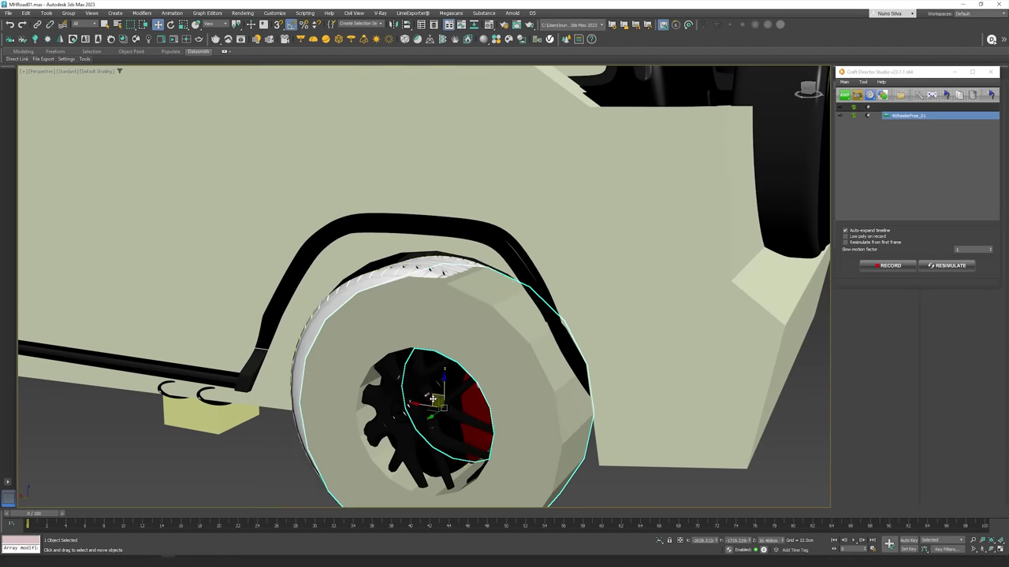
left_click_drag(423, 404, 408, 400)
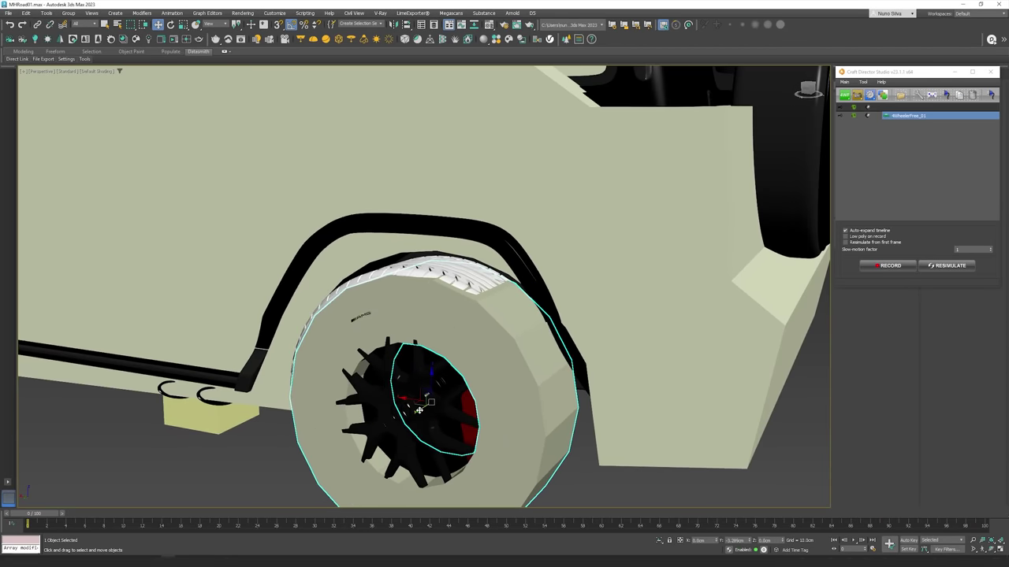
middle_click_drag(419, 407, 405, 401, "alt")
left_click_drag(401, 401, 402, 401)
scroll(402, 401, "down", 3)
middle_click_drag(402, 401, 412, 383, "alt")
left_click_drag(412, 383, 413, 380)
mouse_move(412, 380)
middle_mouse_down("alt")
mouse_move(422, 382)
mouse_move(409, 388)
mouse_move(416, 368)
middle_mouse_up("alt")
scroll(411, 388, "down", 3)
scroll(475, 424, "up", 5)
Align the rig's rear-right placeholder wheel with the SUV's rear-right wheel
middle_click_drag(475, 424, 444, 334, "alt")
left_click_drag(409, 324, 401, 295)
middle_click_drag(429, 343, 404, 297, "alt")
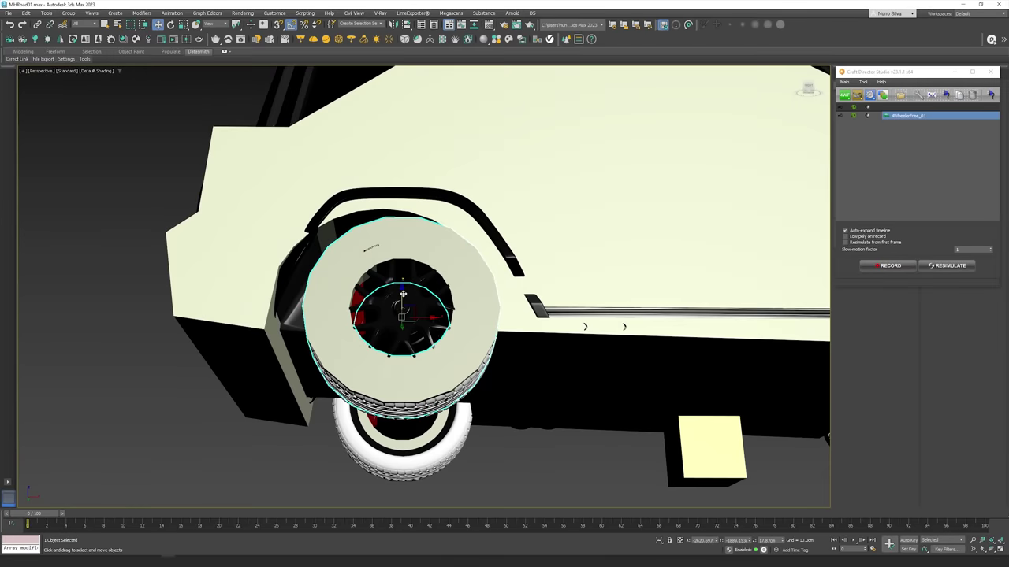
left_click_drag(425, 317, 431, 317)
scroll(430, 317, "down", 5)
Select the rig's front-right placeholder wheel and move it into line with the SUV's front-right wheel
left_click(709, 295)
key("z")
middle_click_drag(543, 288, 450, 330, "alt")
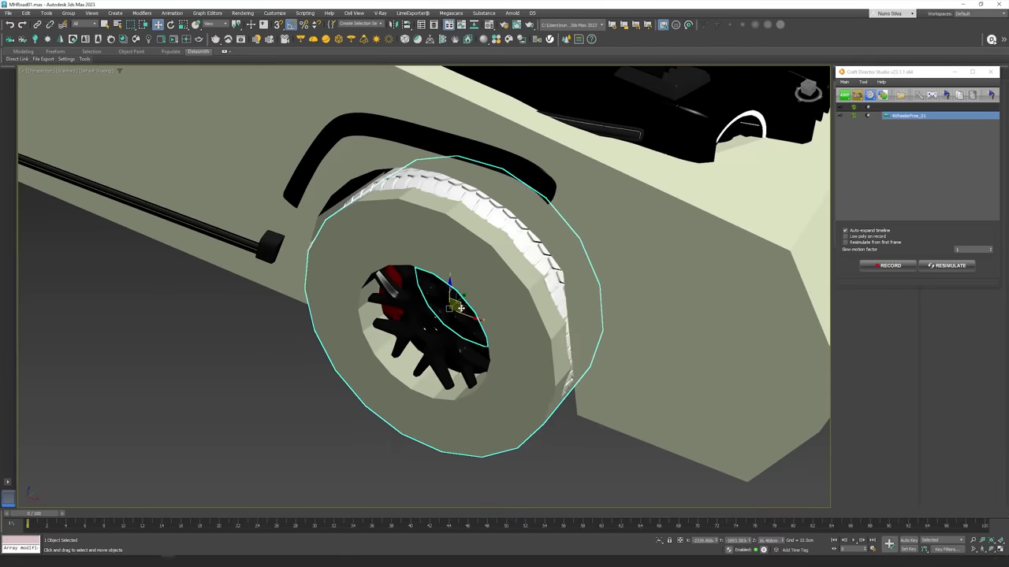
middle_click_drag(457, 260, 467, 299, "alt")
left_click_drag(460, 277, 459, 274)
scroll(461, 278, "down", 6)
Select the rig's body mesh and examine how it sits around the SUV's body and wheels
middle_click_drag(464, 284, 380, 292, "alt")
scroll(381, 291, "down", 3)
left_click(383, 250)
middle_click_drag(382, 237, 316, 234)
scroll(316, 231, "up", 4)
middle_click_drag(385, 270, 443, 248)
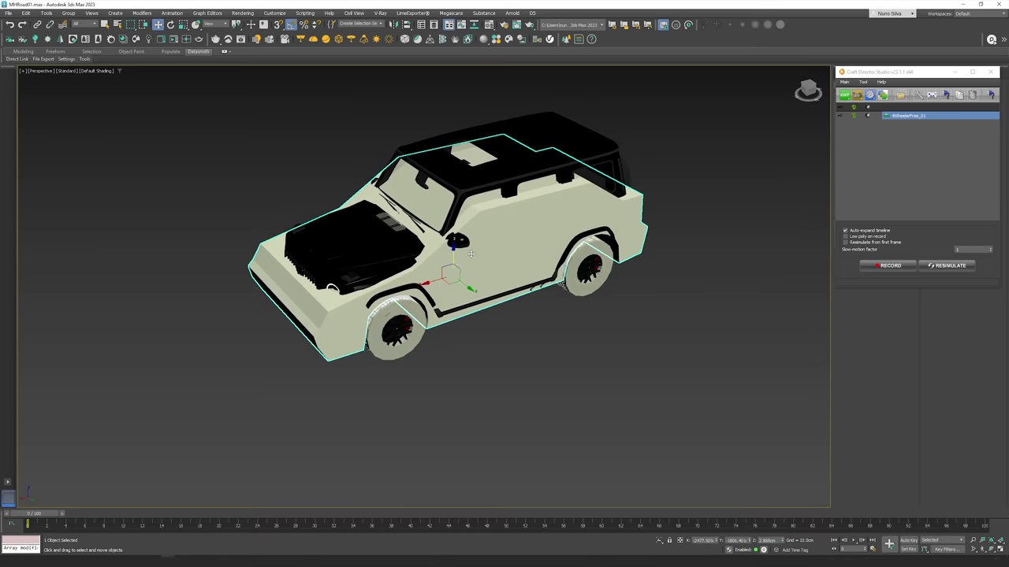
scroll(473, 254, "up", 3)
middle_click_drag(472, 254, 509, 295, "alt")
scroll(509, 296, "down", 3)
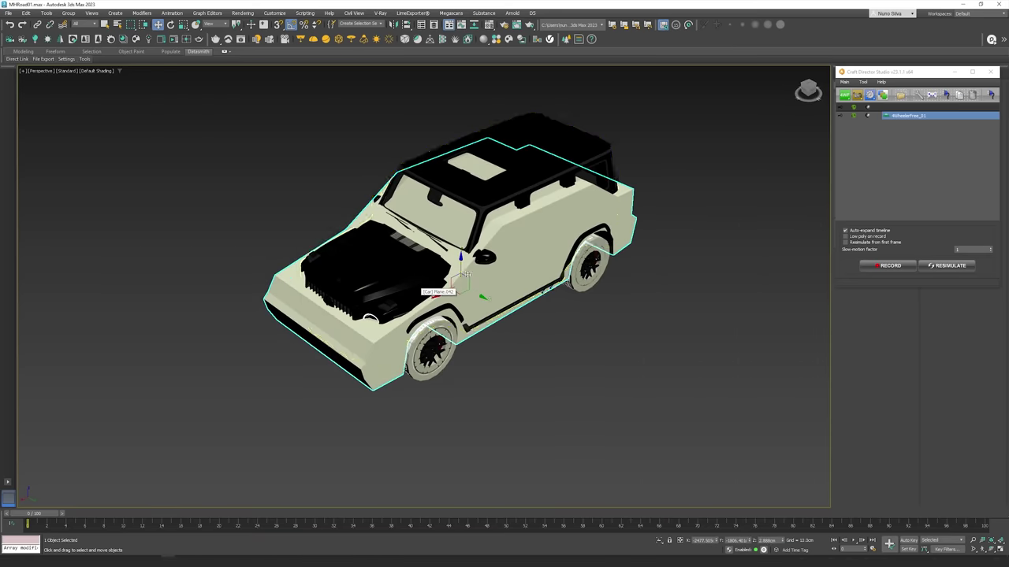
scroll(394, 293, "up", 2)
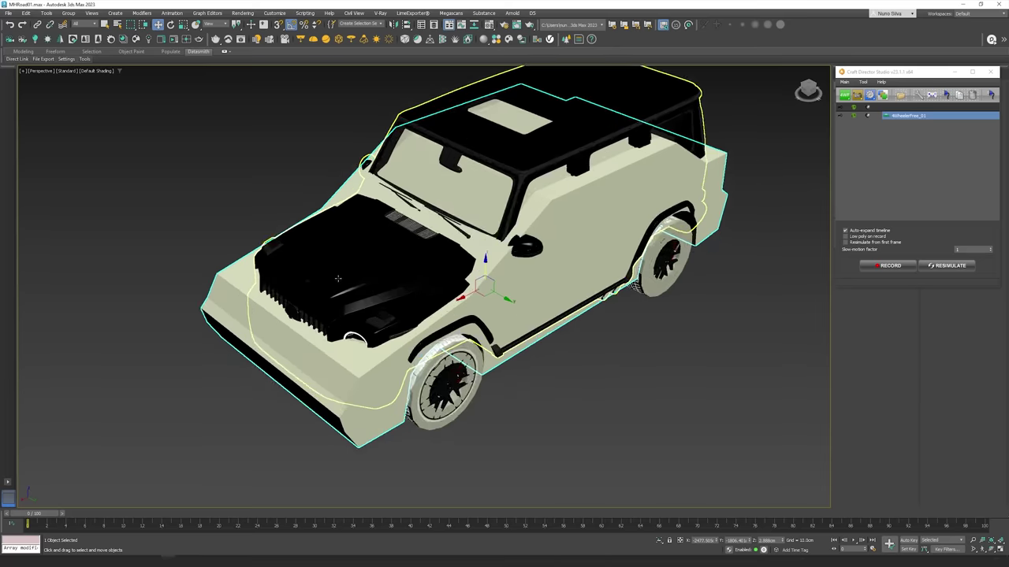
Link the SUV's front-left wheel group to the rig's front-left placeholder wheel with Select and Link
left_click(305, 283)
middle_click_drag(275, 171, 205, 226)
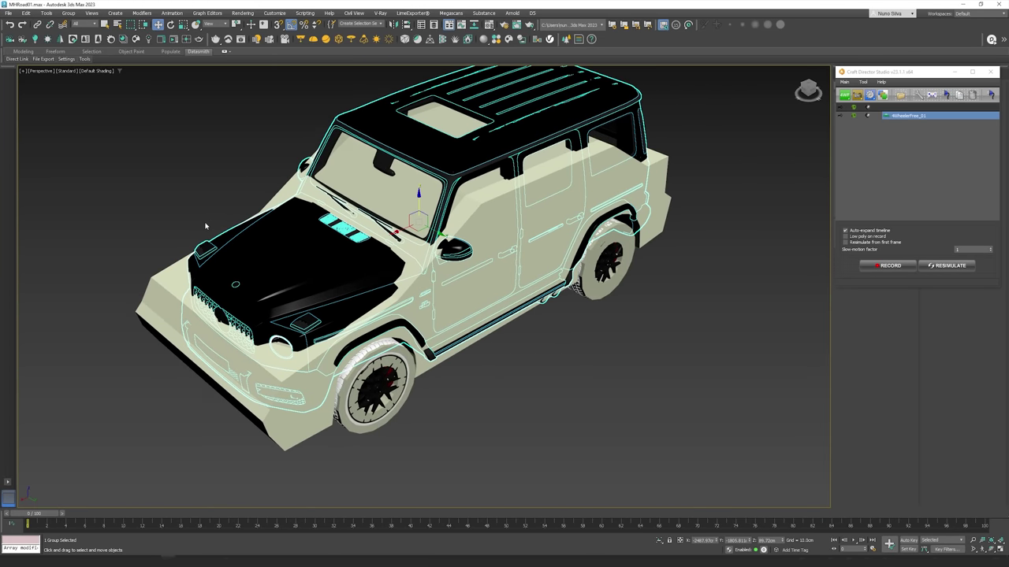
left_click(38, 25)
scroll(375, 390, "up", 3)
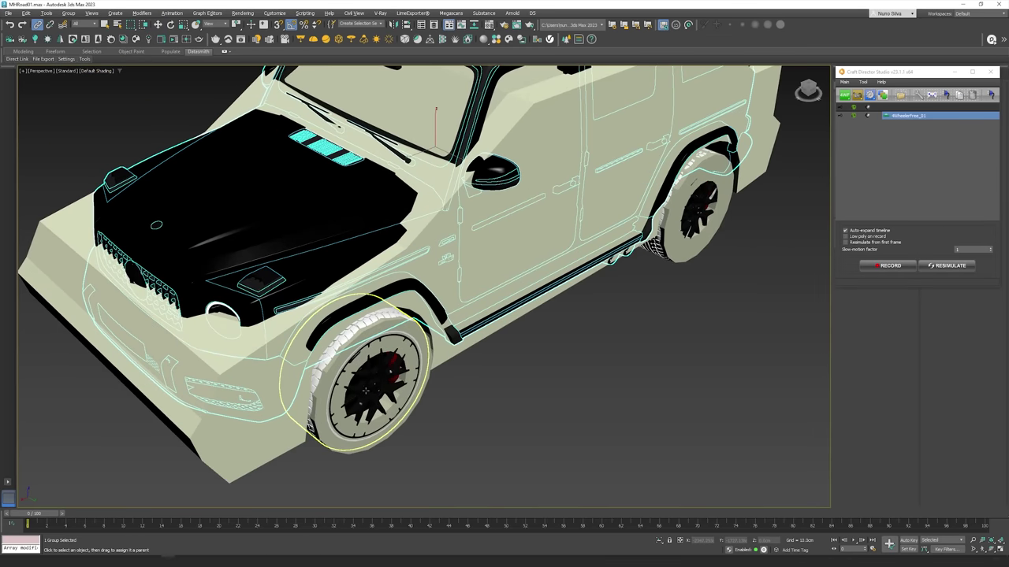
middle_click_drag(365, 390, 363, 355, "alt")
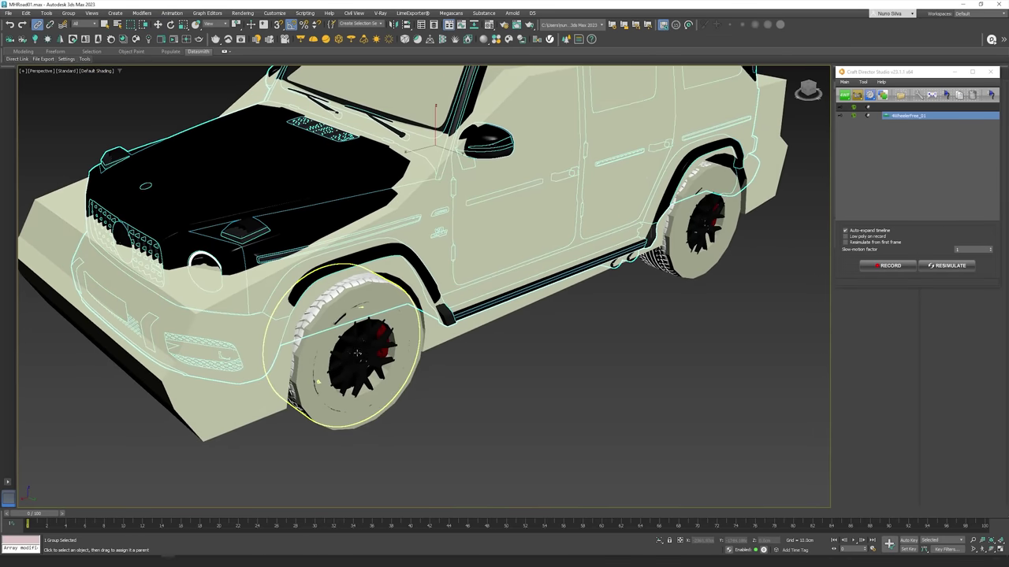
left_click(357, 354)
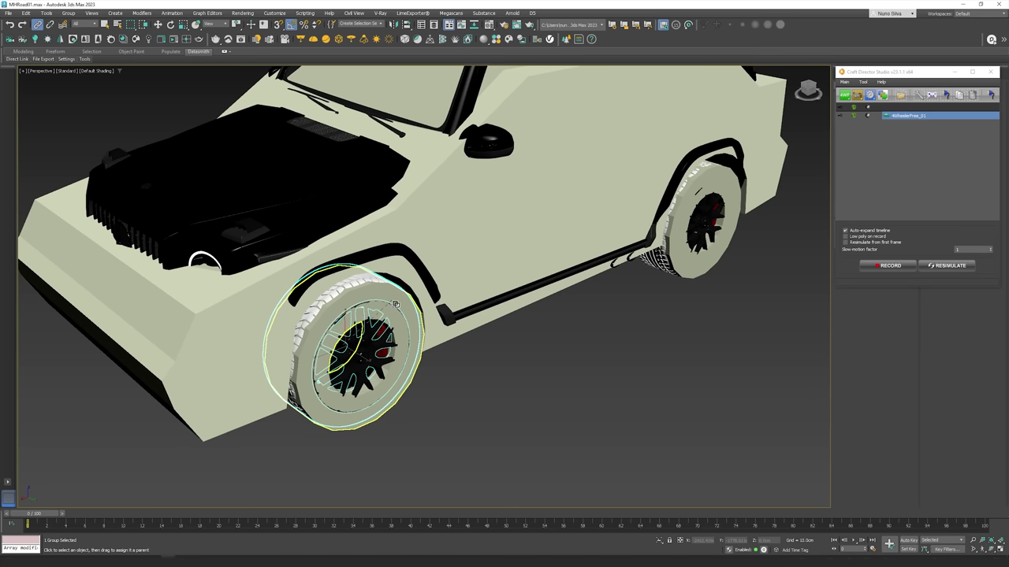
left_click_drag(397, 304, 633, 265)
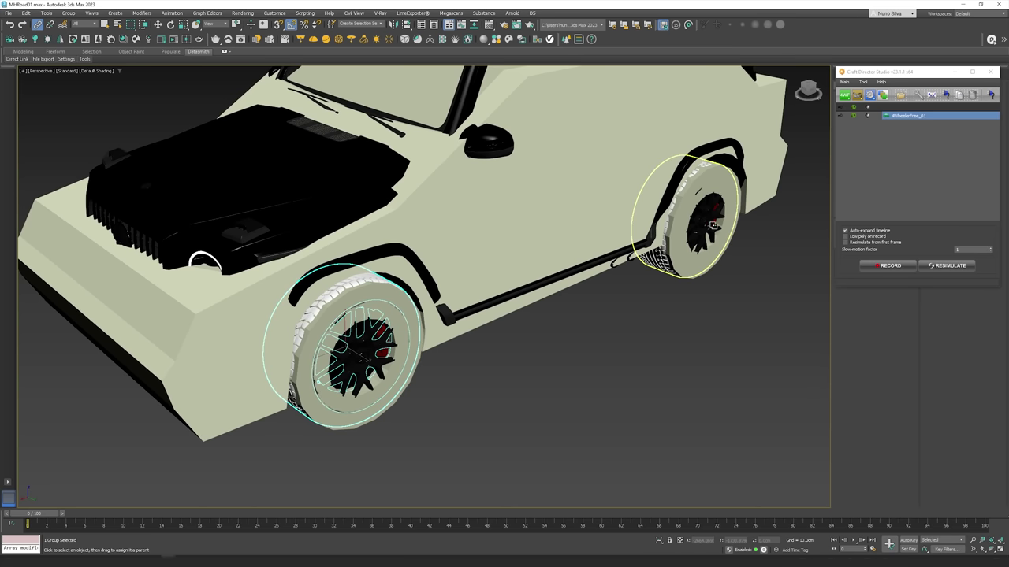
Link the SUV's two rear wheel groups to the matching placeholder wheels of the rig
left_click(733, 195)
left_click_drag(197, 306, 360, 298, "alt")
left_click_drag(576, 274, 590, 228)
scroll(597, 254, "down", 3)
middle_click_drag(670, 306, 339, 257)
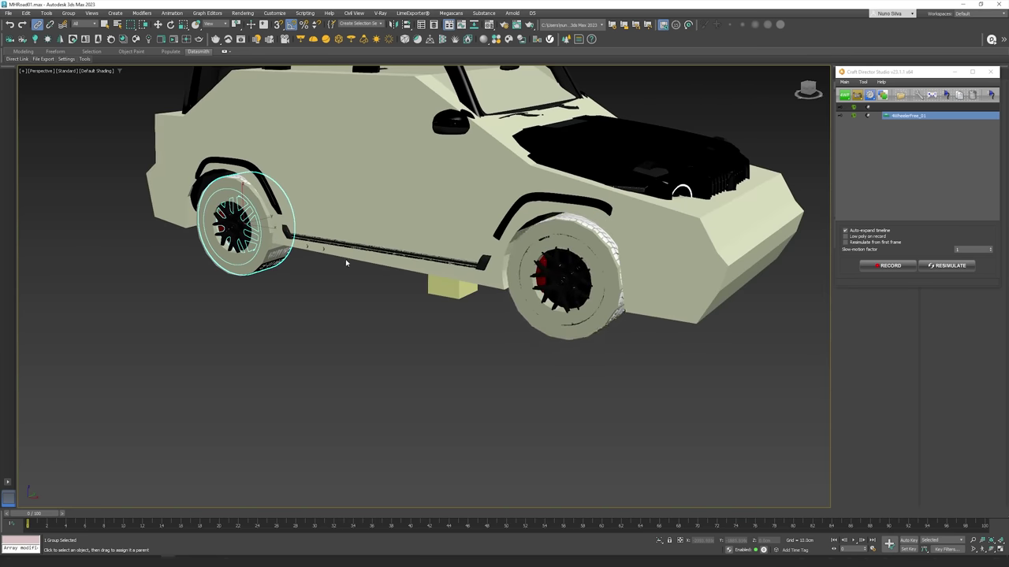
Link the SUV's front-right wheel to the rig's matching wheel and the SUV's body group to the rig's body mesh
left_click(575, 275)
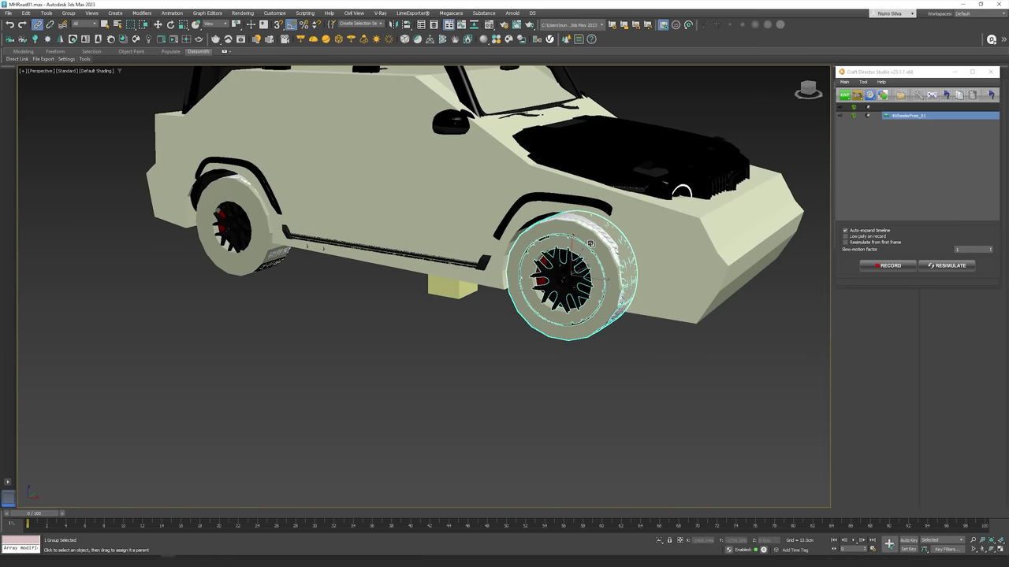
middle_click_drag(590, 244, 582, 250, "alt")
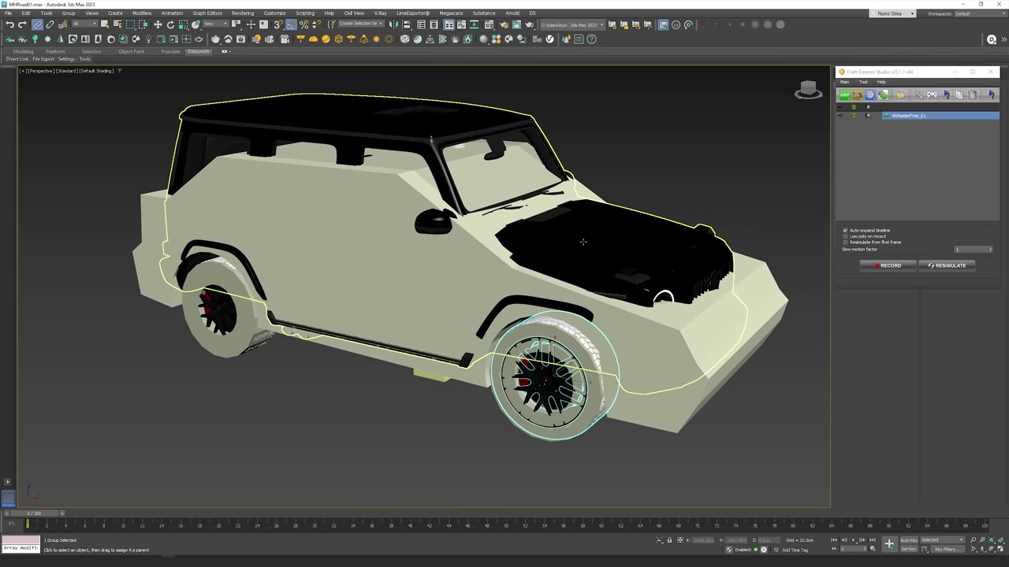
left_click(582, 241)
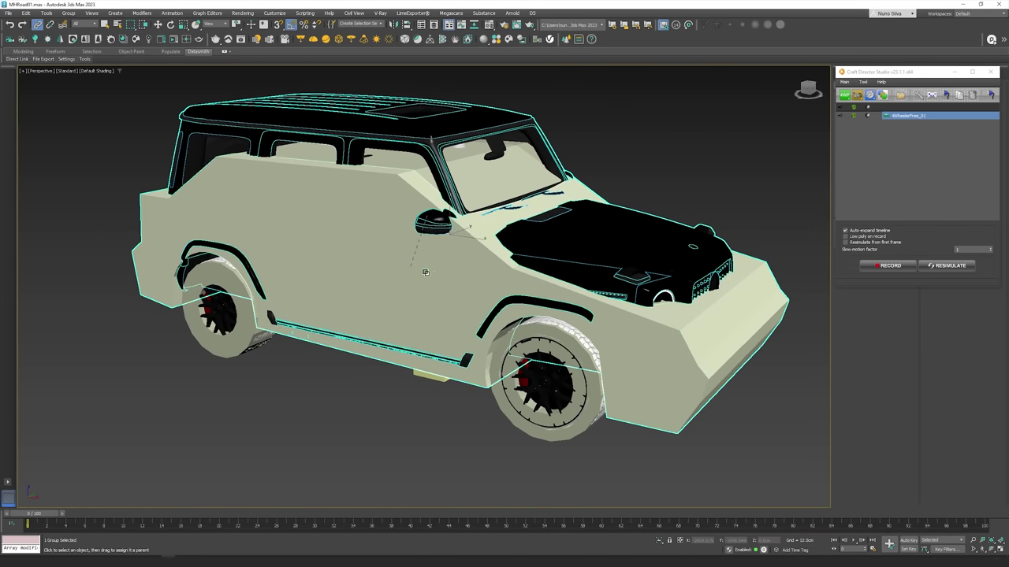
scroll(455, 255, "down", 3)
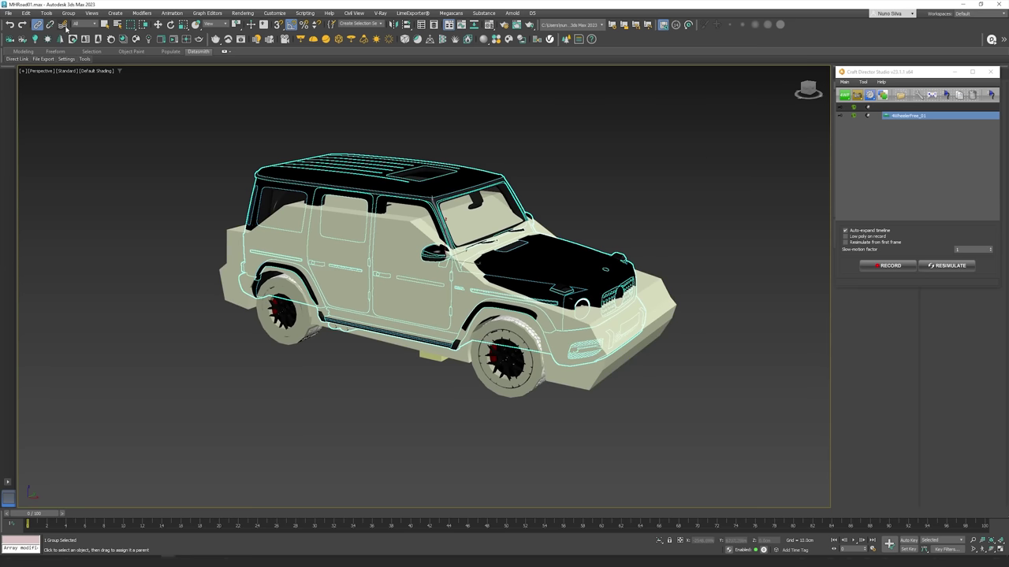
Leave the link tool, test the links by moving the rig with the SUV attached, and clear the selection
left_click(180, 160)
scroll(281, 238, "down", 3)
middle_click_drag(282, 238, 309, 267, "alt")
left_click(311, 268)
left_click_drag(372, 299, 327, 319)
left_click(188, 239)
scroll(244, 283, "down", 5)
middle_click_drag(245, 285, 316, 311, "alt")
middle_click_drag(285, 367, 334, 247)
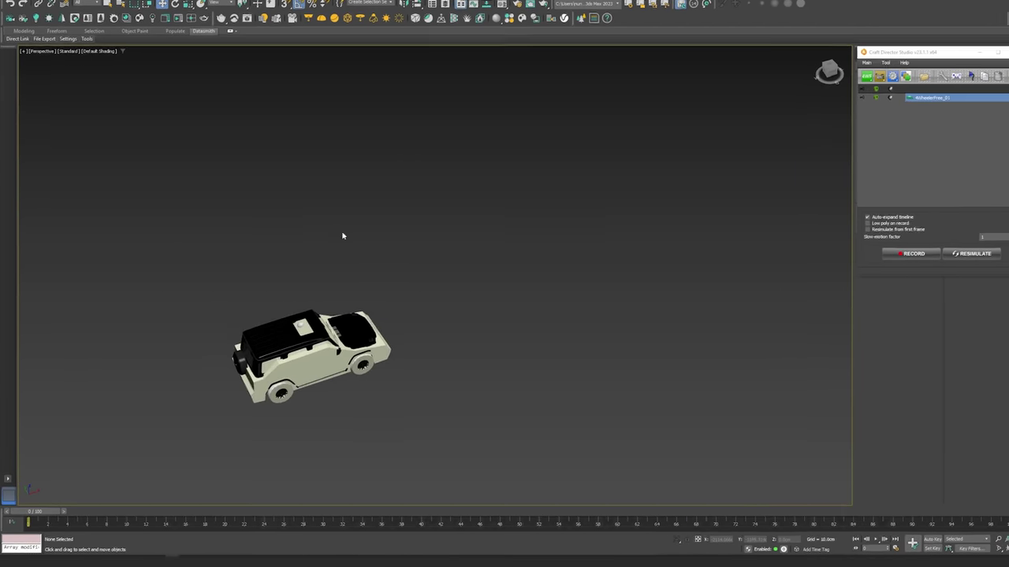
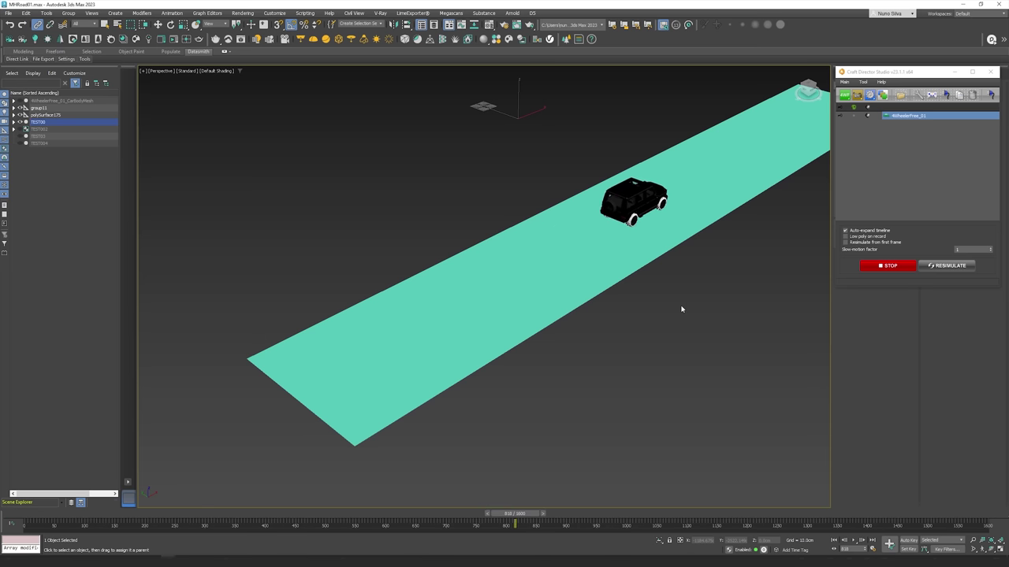
Stop the running recording and assign the N key to Nitro in the 4WheelerFree input settings
left_click(877, 268)
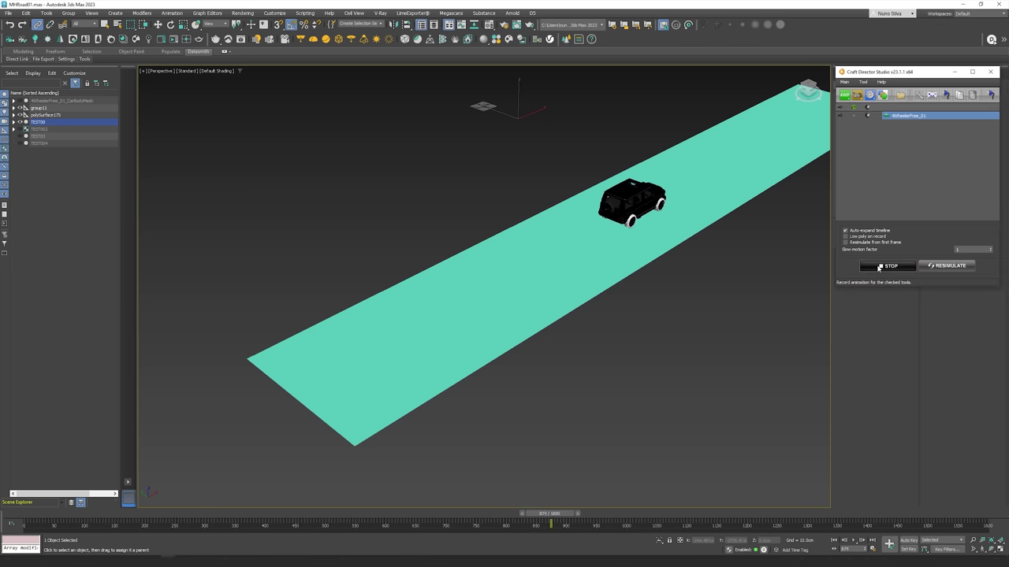
left_click(931, 94)
scroll(517, 357, "down", 2)
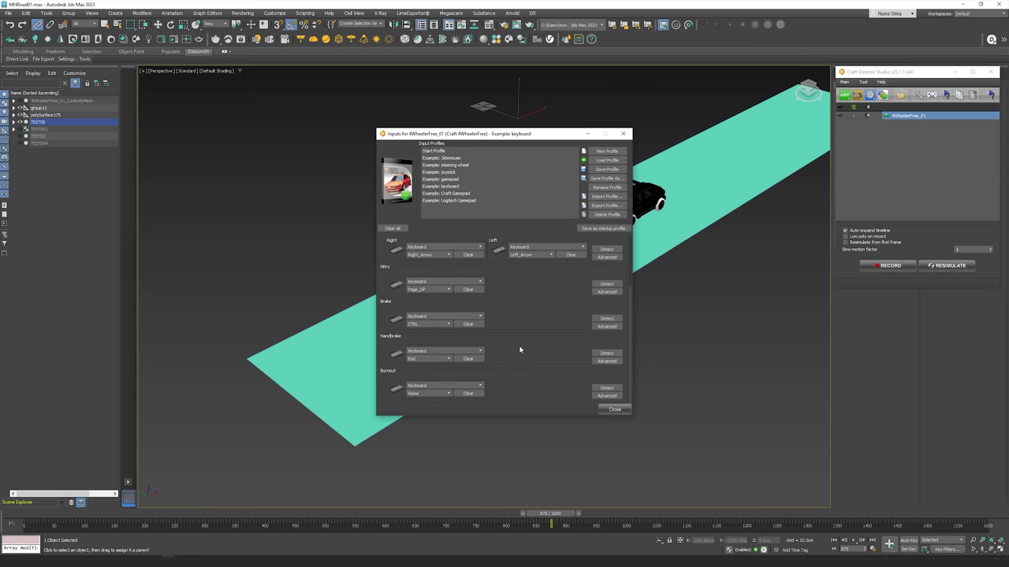
left_click(424, 290)
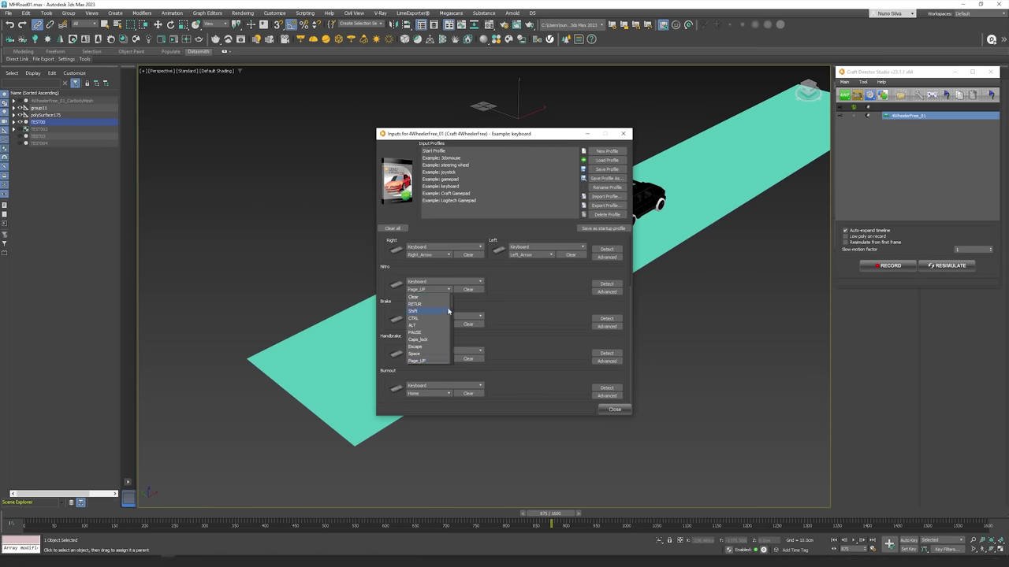
scroll(451, 308, "down", 4)
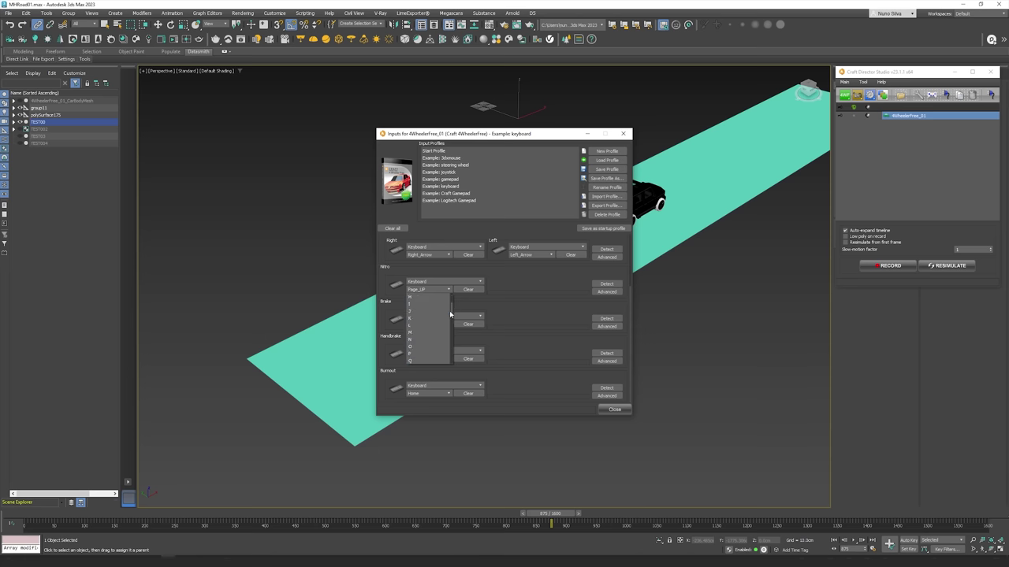
left_click(422, 340)
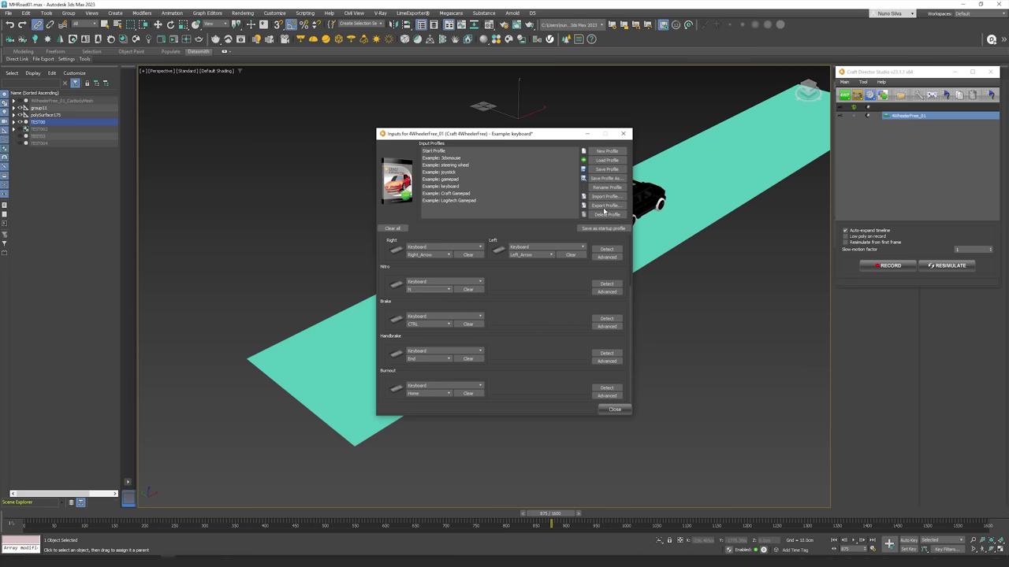
left_click(615, 409)
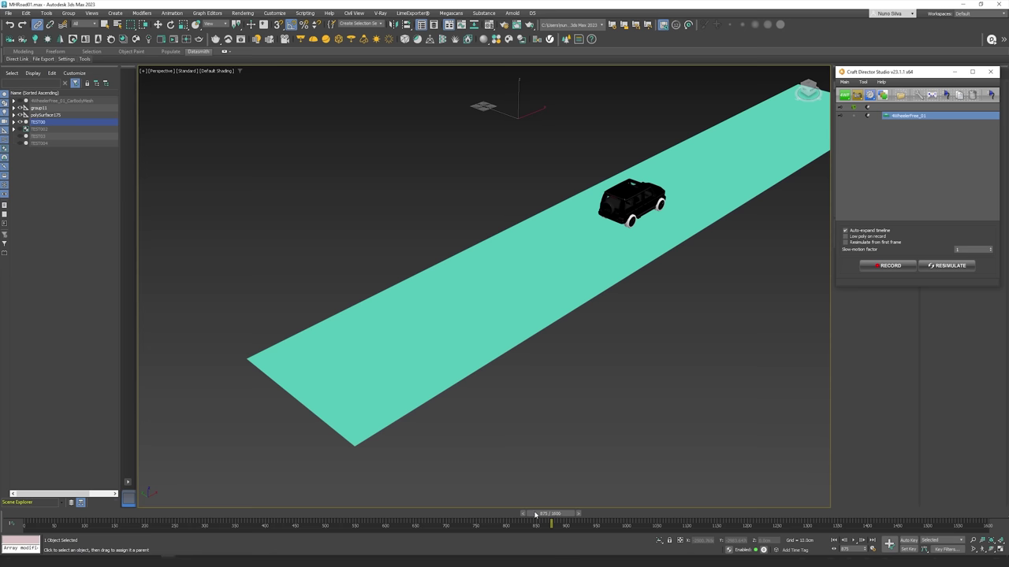
Return the animation to frame 0 and check the frame rate and animation length in Time Configuration
left_click_drag(551, 518, 24, 513)
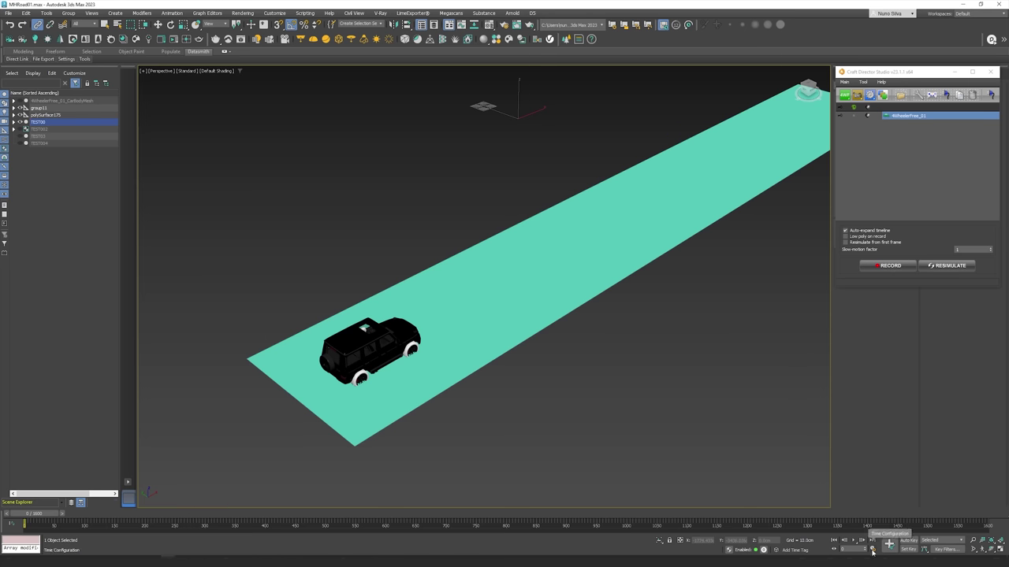
left_click(872, 550)
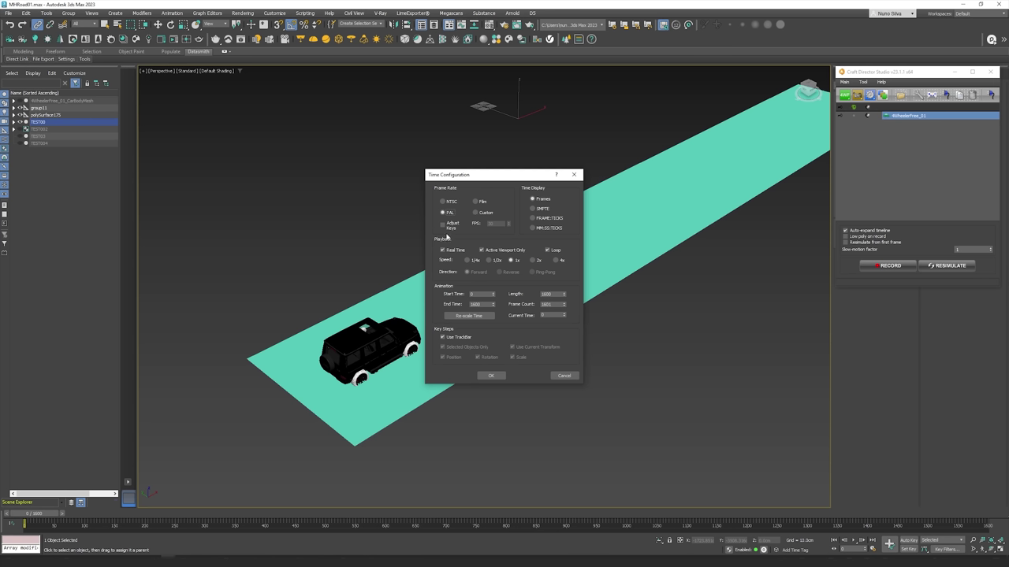
left_click(495, 377)
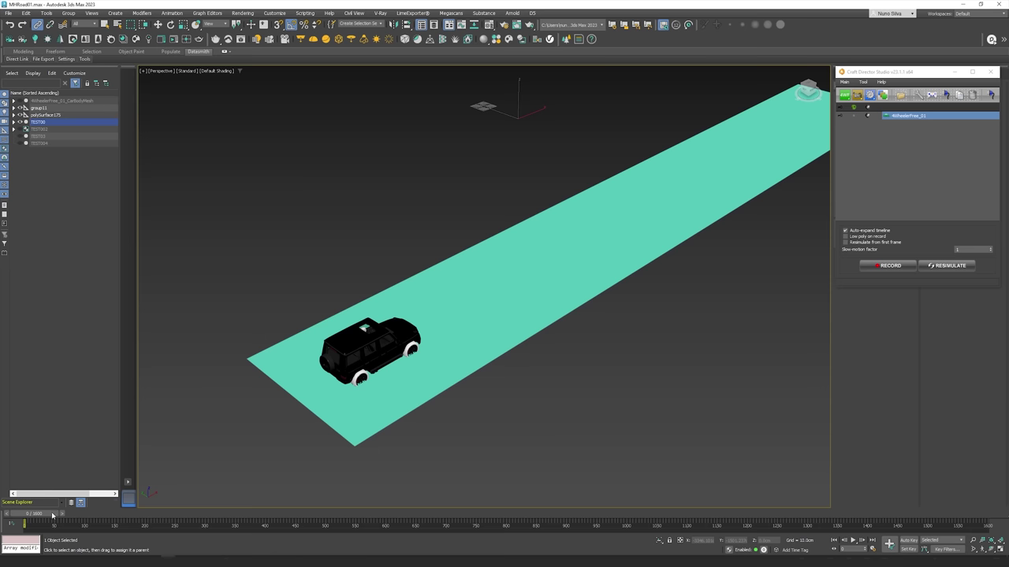
Record a new driving take of the SUV along the road plane from frame 0, stop it, and rewind to the start
left_click_drag(49, 517, 10, 531)
left_click(881, 269)
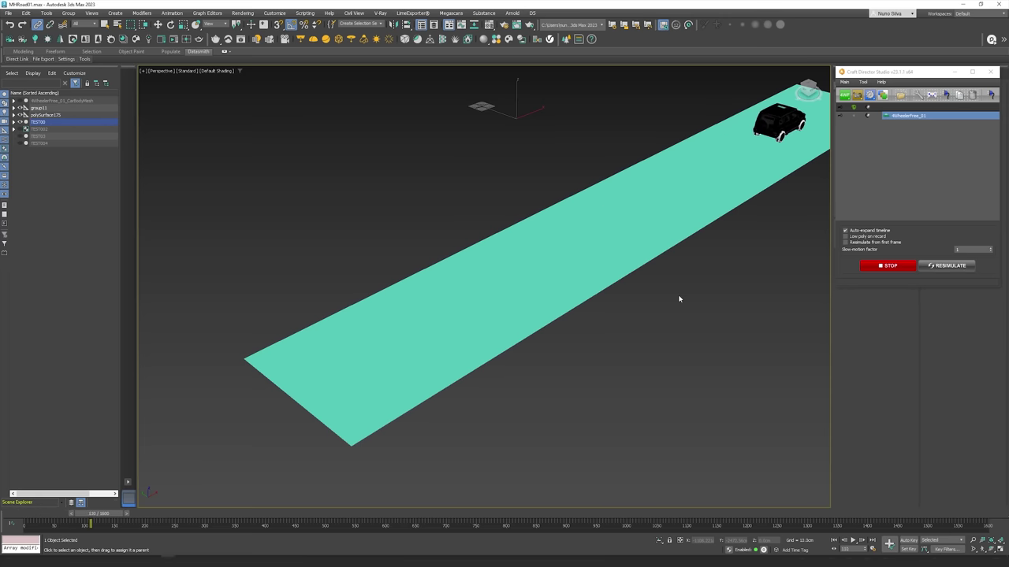
left_click(888, 268)
left_click_drag(154, 513, 47, 513)
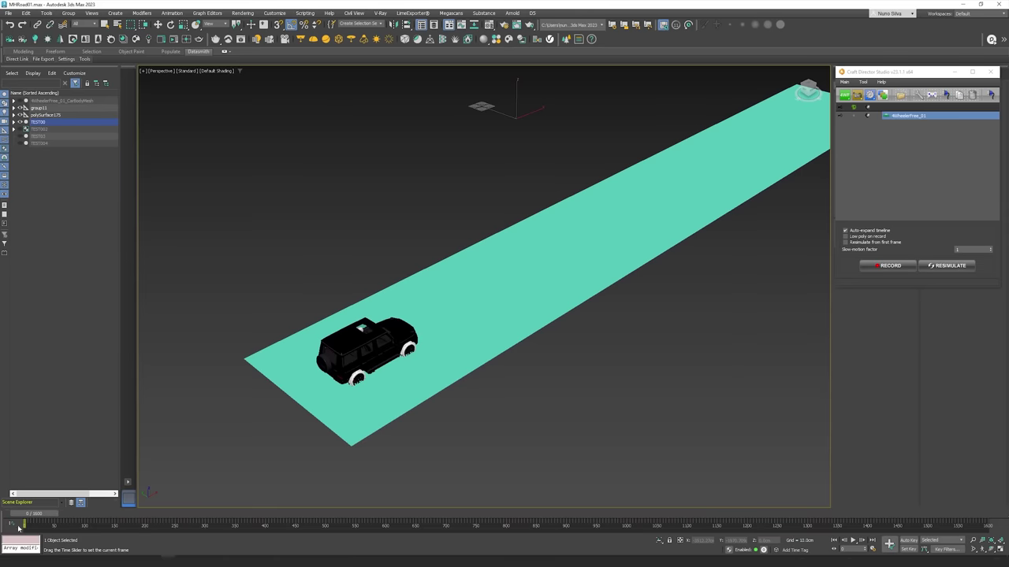
Record a driving take of the SUV along the road plane from frame 0, view it from the side, and stop the recording
scroll(525, 313, "down", 5)
left_click(887, 266)
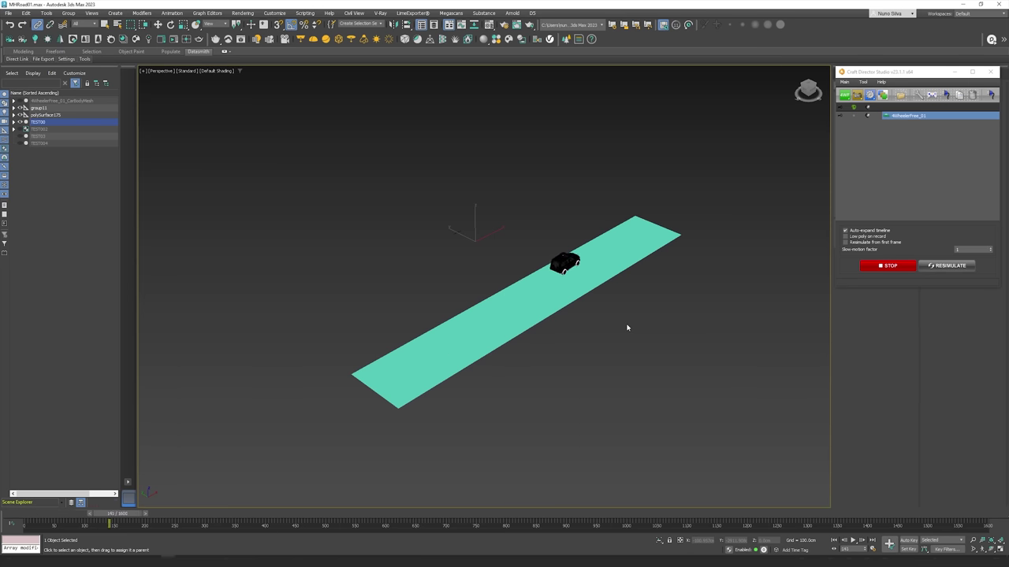
scroll(627, 328, "up", 5)
middle_click_drag(645, 342, 642, 315, "alt")
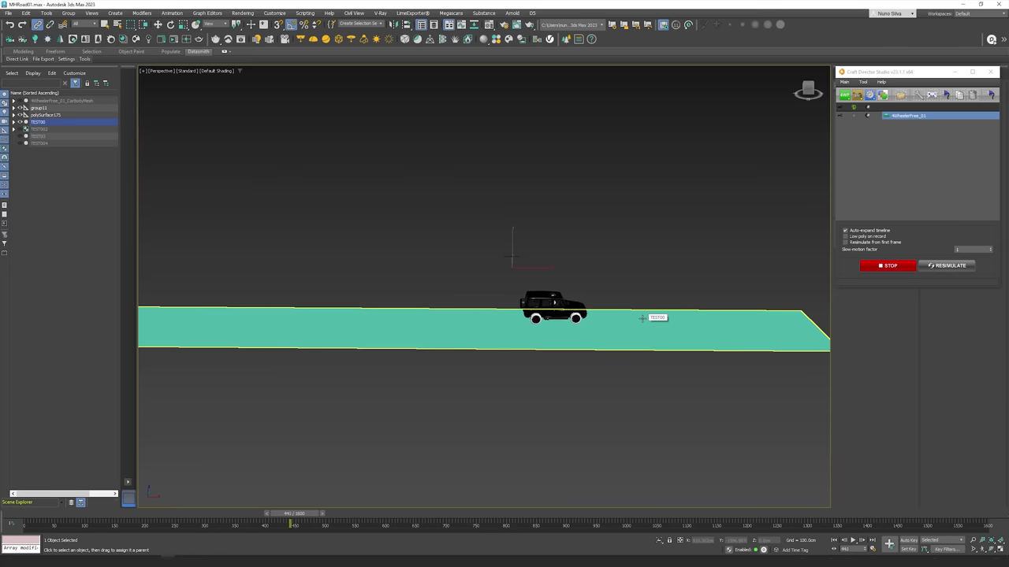
left_click(887, 265)
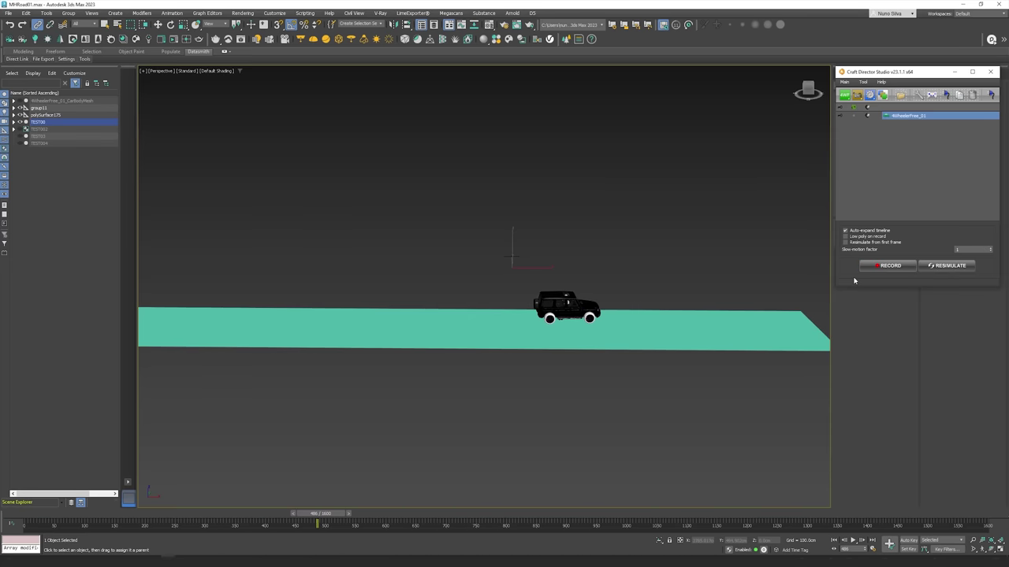
Review the 4WheelerFree_01 general and vehicle settings, and set the vehicle's Suspension to 100 percent
left_click(864, 82)
left_click(874, 93)
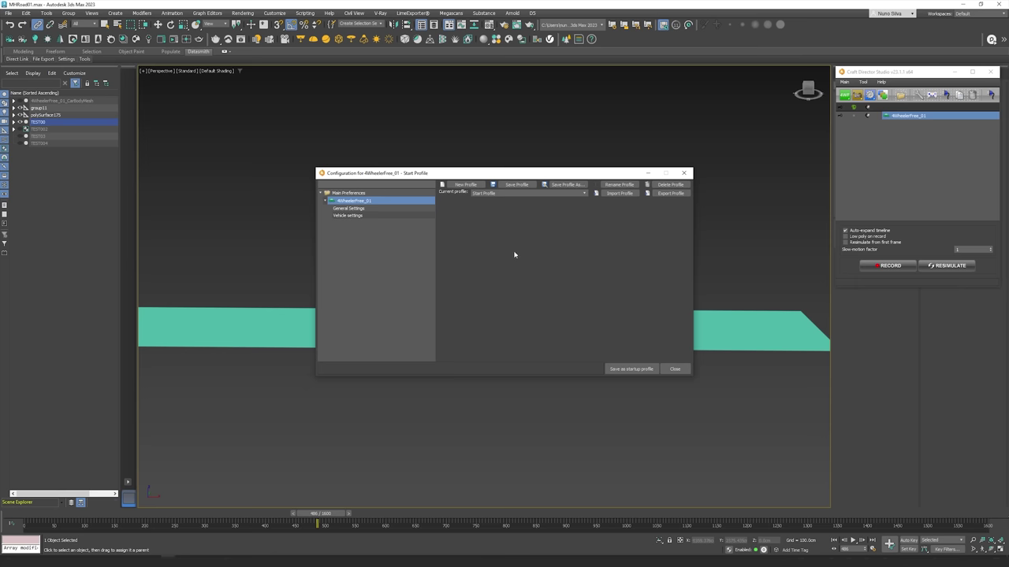
left_click(356, 216)
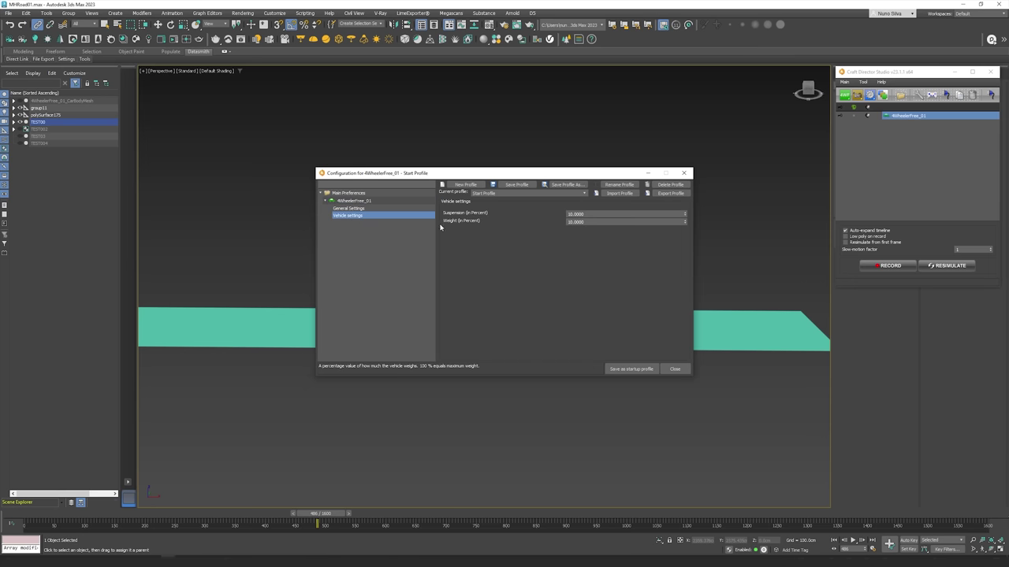
left_click(373, 209)
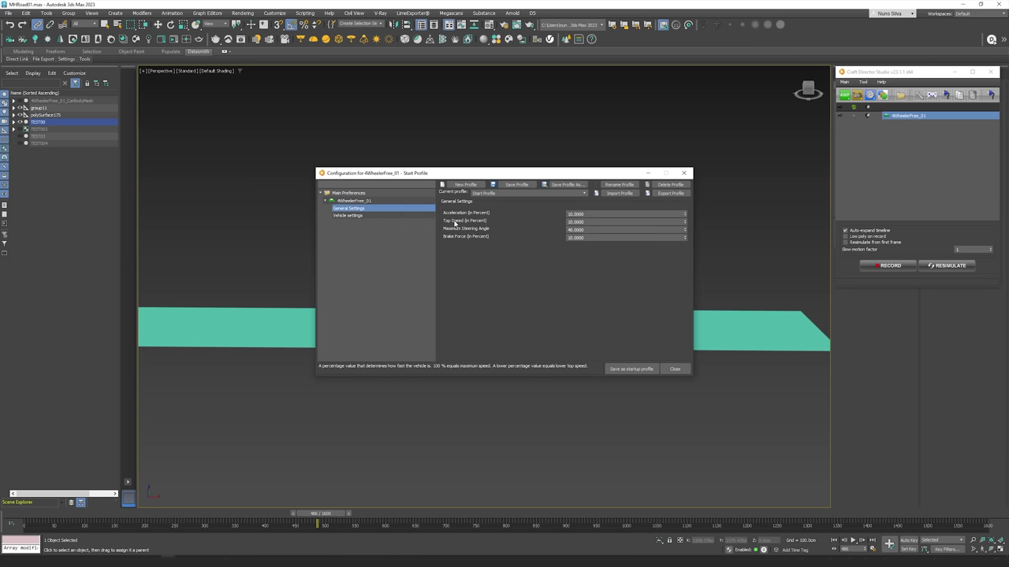
left_click(360, 215)
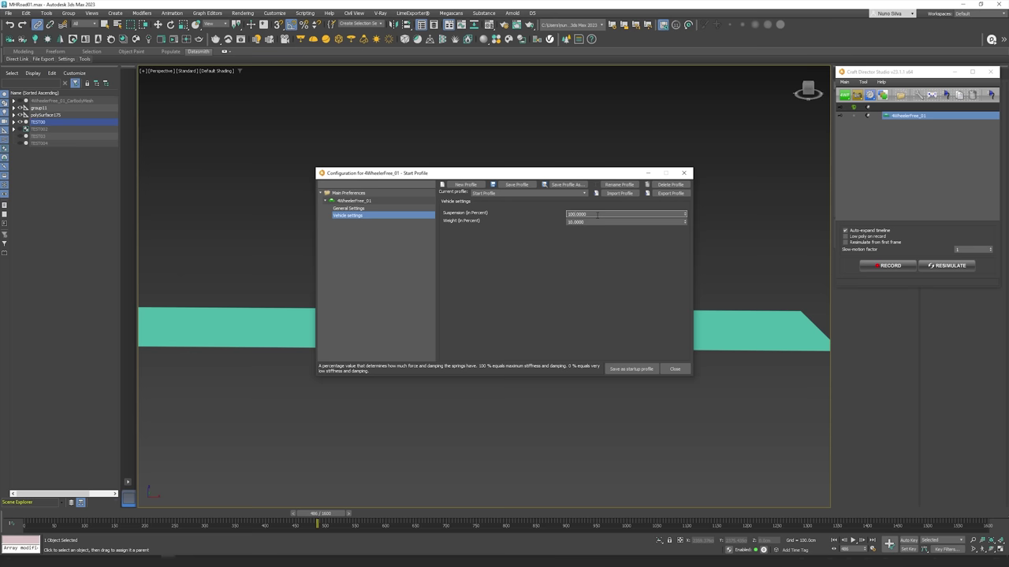
left_click(674, 369)
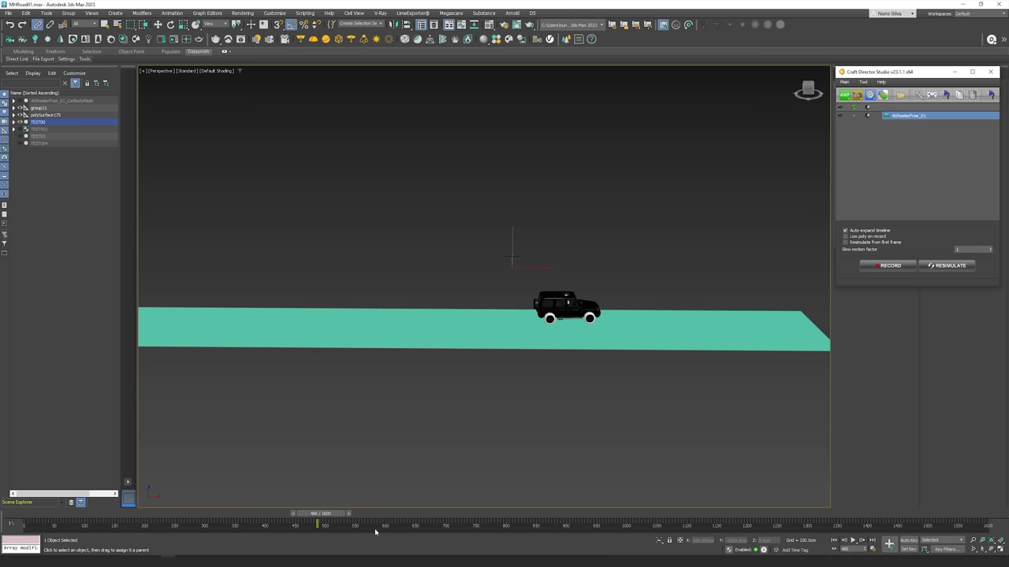
Return the timeline to frame 22, record another driving take of the SUV on the road plane, and stop it
left_click_drag(344, 520, 75, 535)
middle_click_drag(403, 344, 527, 286, "alt")
scroll(425, 353, "up", 4)
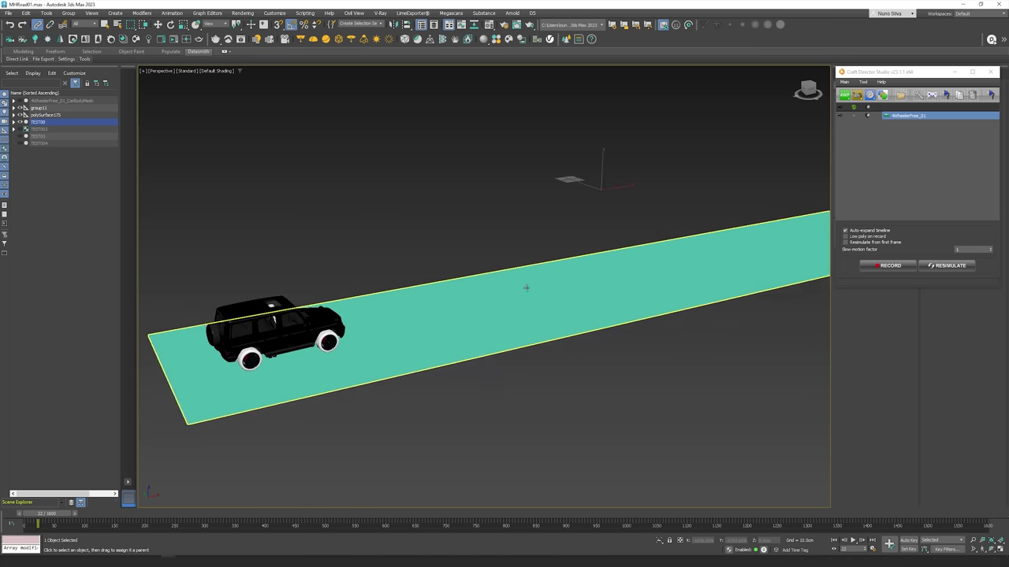
left_click(888, 268)
left_click(702, 390)
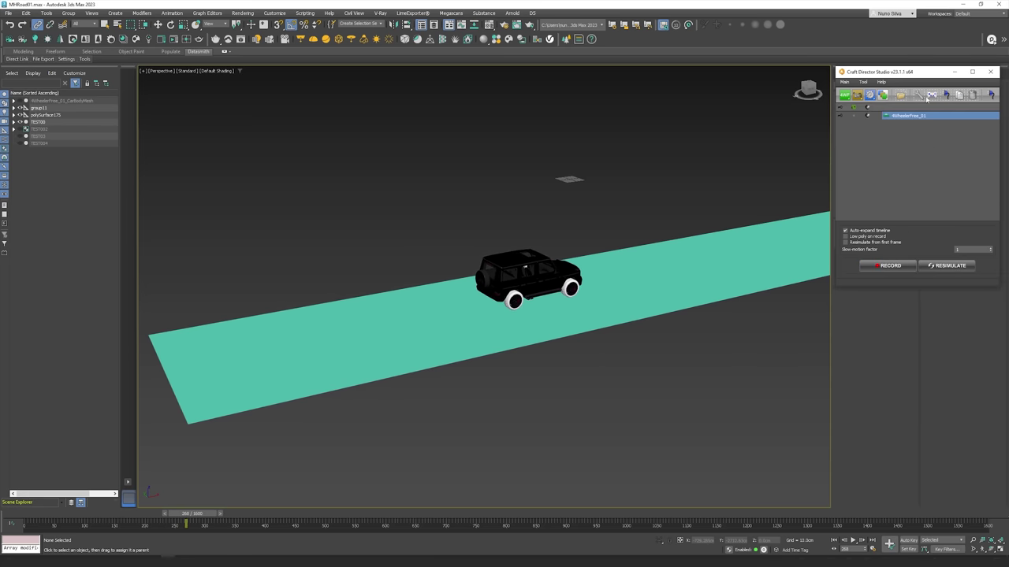
Set Suspension to 1 percent in the 4WheelerFree_01 configuration and close it
left_click(863, 83)
left_click(865, 98)
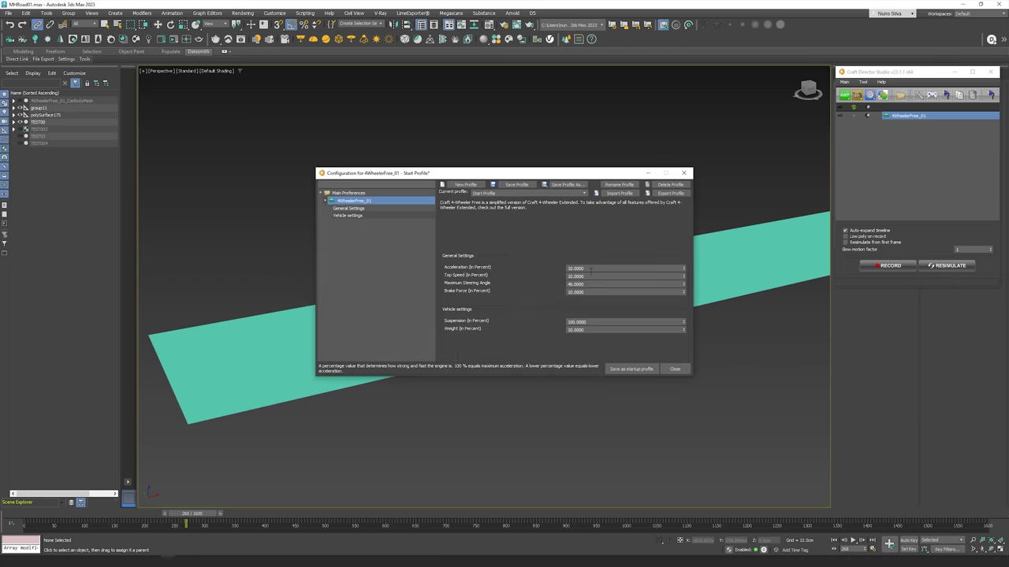
left_click(582, 322)
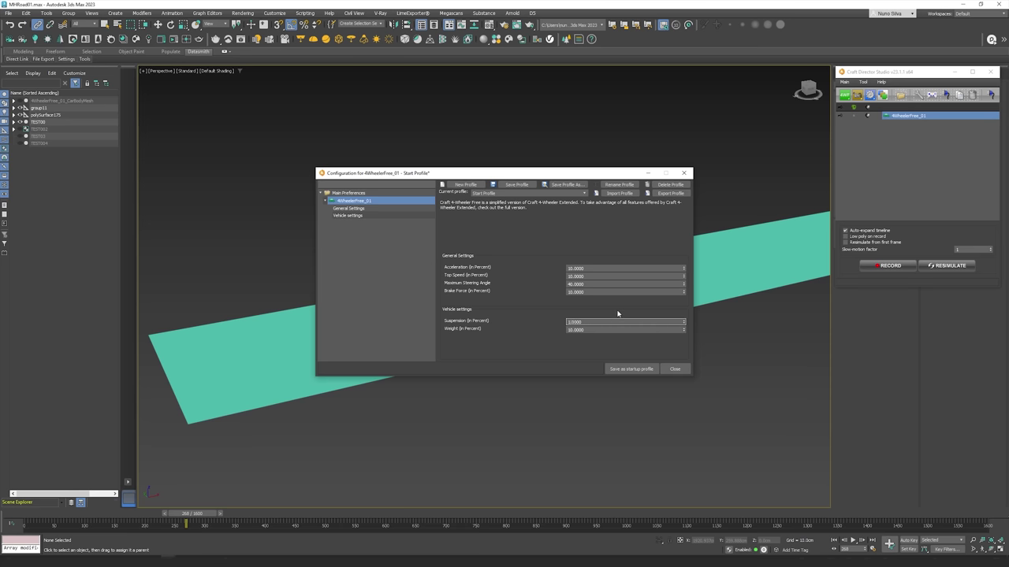
left_click(675, 370)
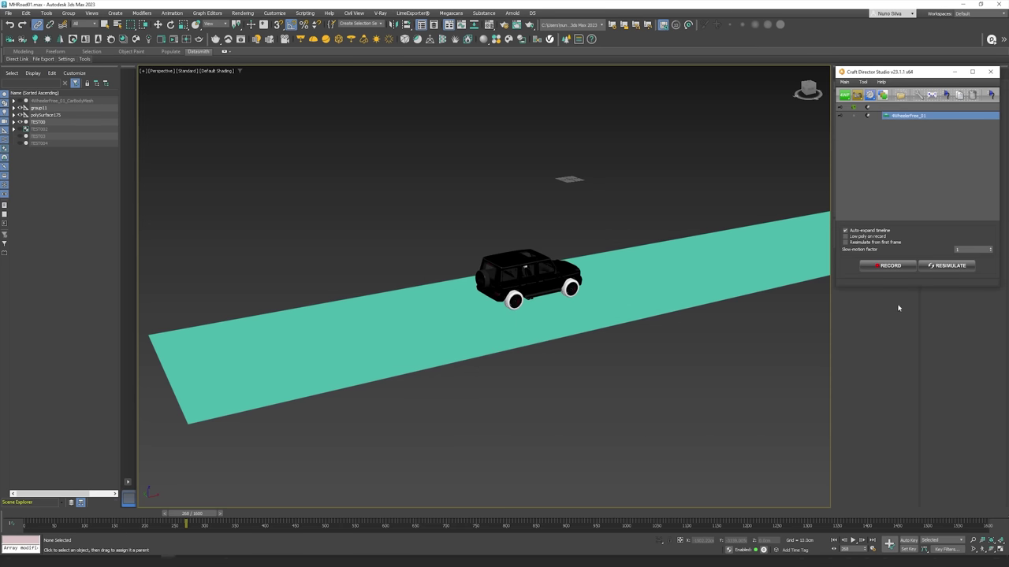
Rewind to frame 0, record a driving take of the SUV with the softened suspension, and stop it
left_click_drag(210, 518, 49, 512)
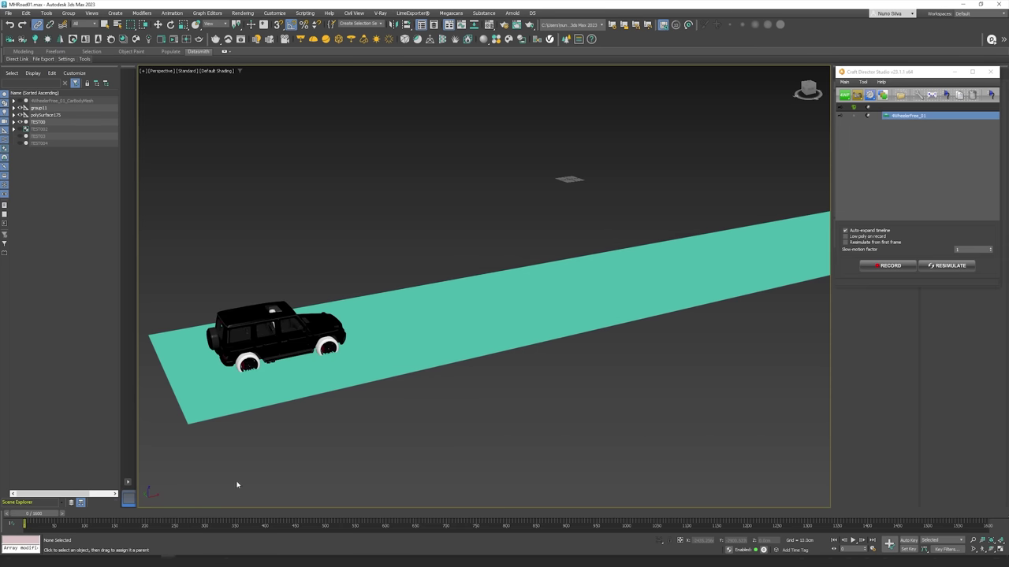
left_click(886, 267)
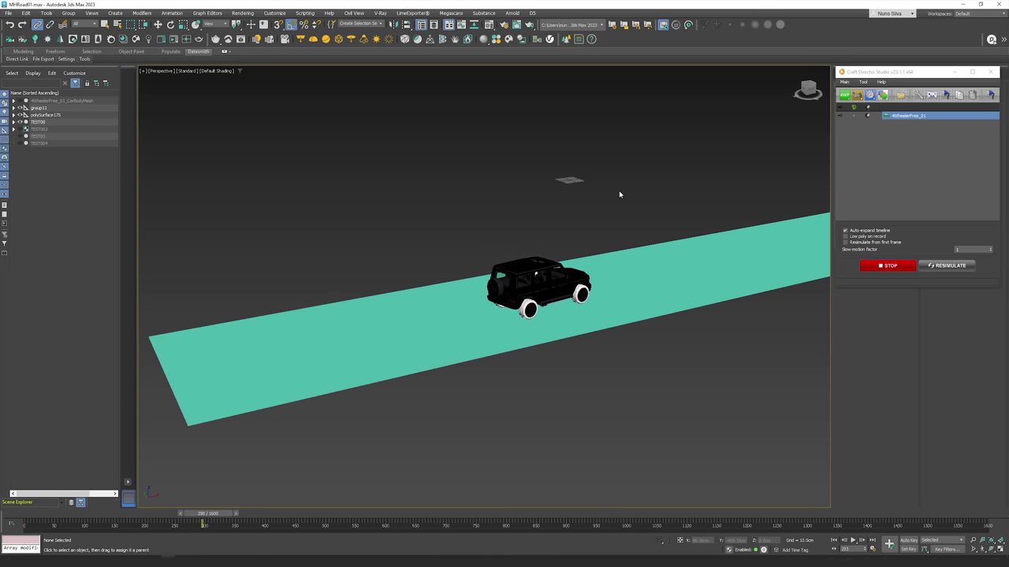
left_click(889, 266)
Set Suspension to 10 percent in the 4WheelerFree_01 configuration, check the Weight setting, and close the dialog
left_click(868, 95)
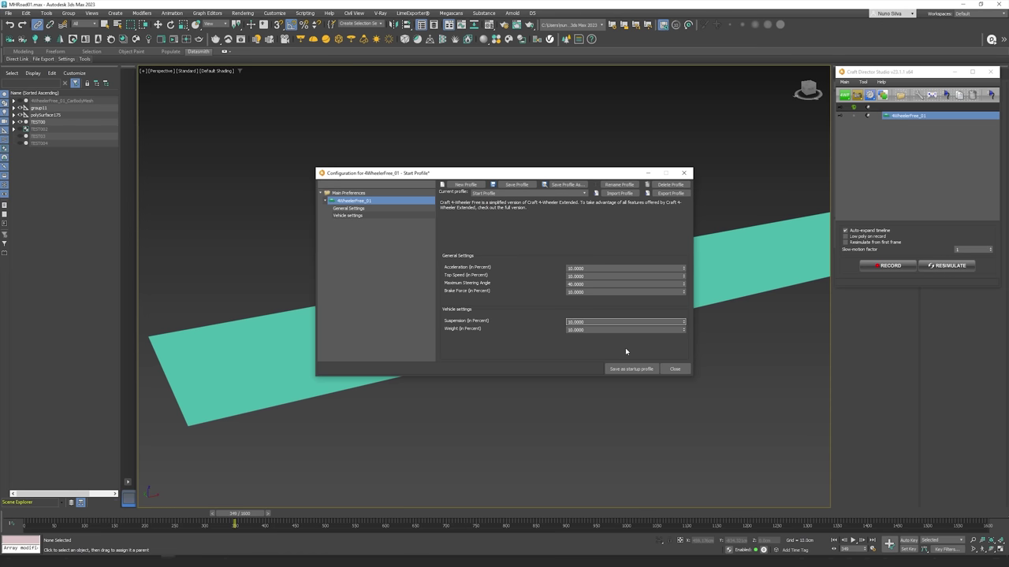
left_click(576, 331)
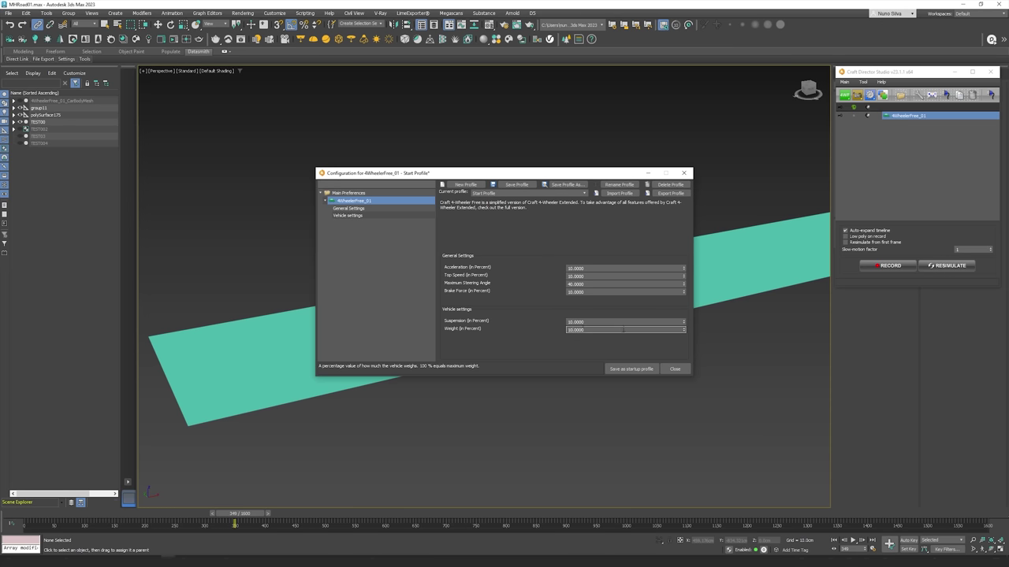
left_click(675, 369)
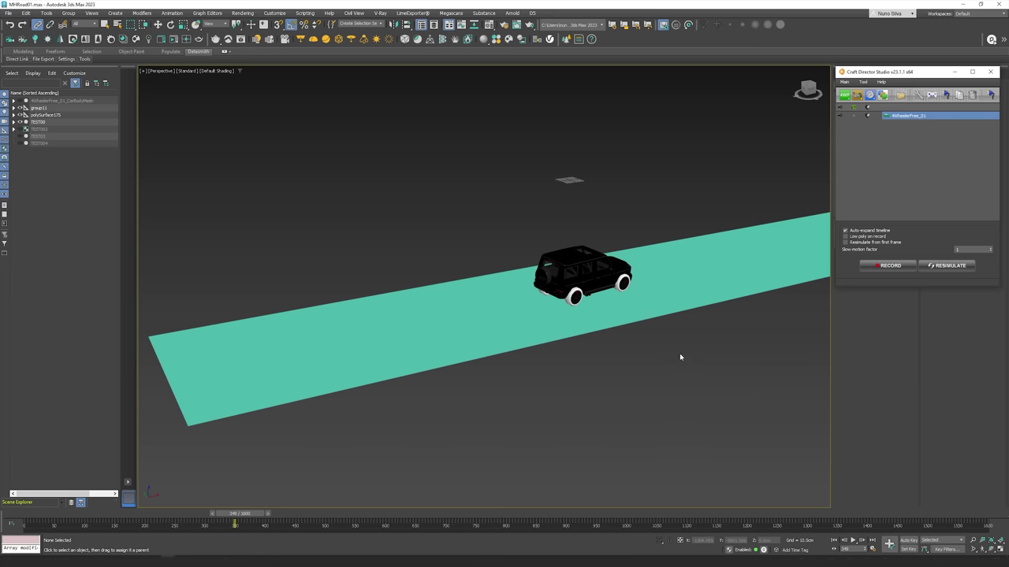
Rewind to frame 0, hide the TEST00 road plane, unhide the TEST002 group, and clear the selection
scroll(559, 210, "down", 5)
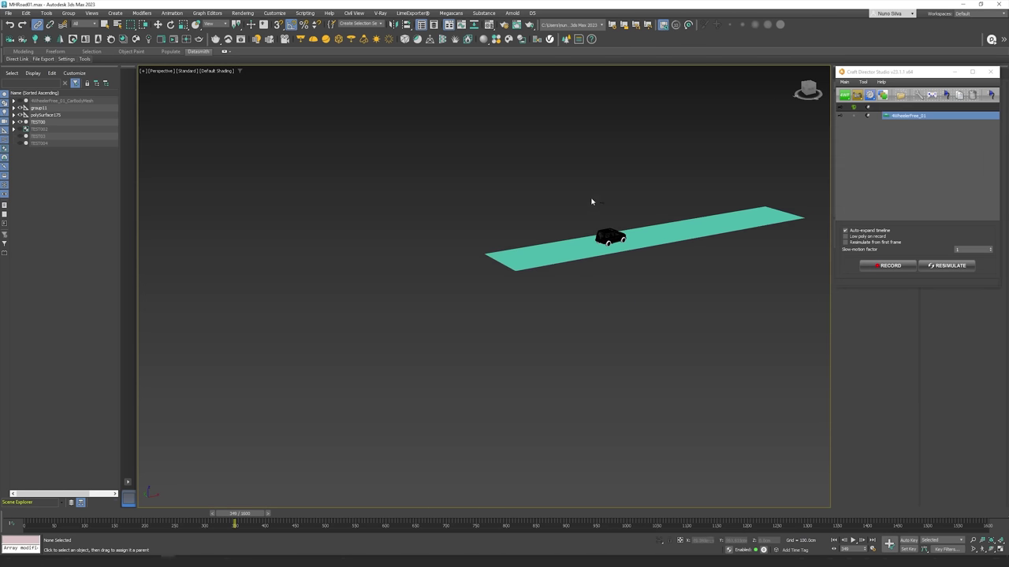
scroll(590, 201, "up", 3)
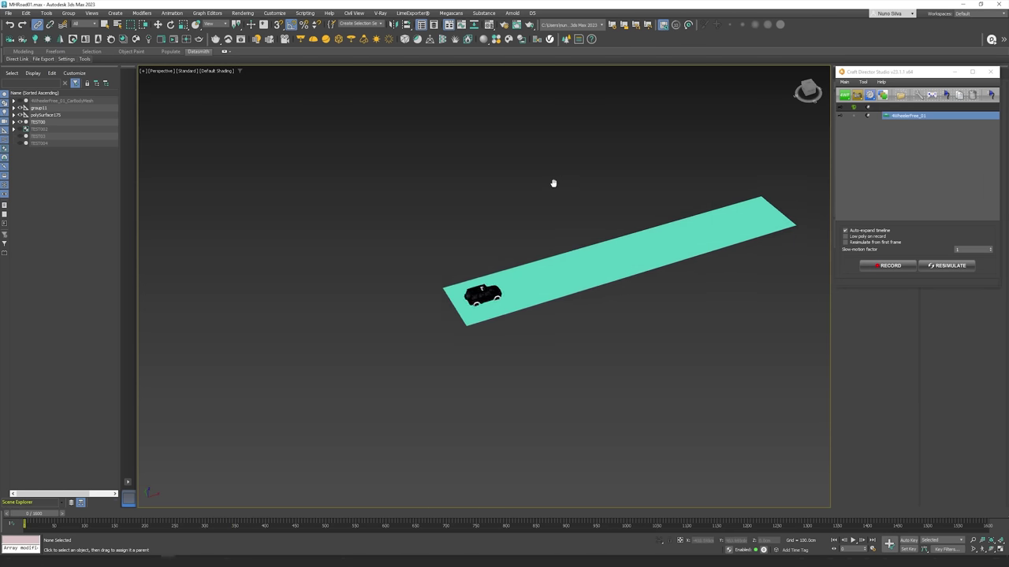
left_click(20, 122)
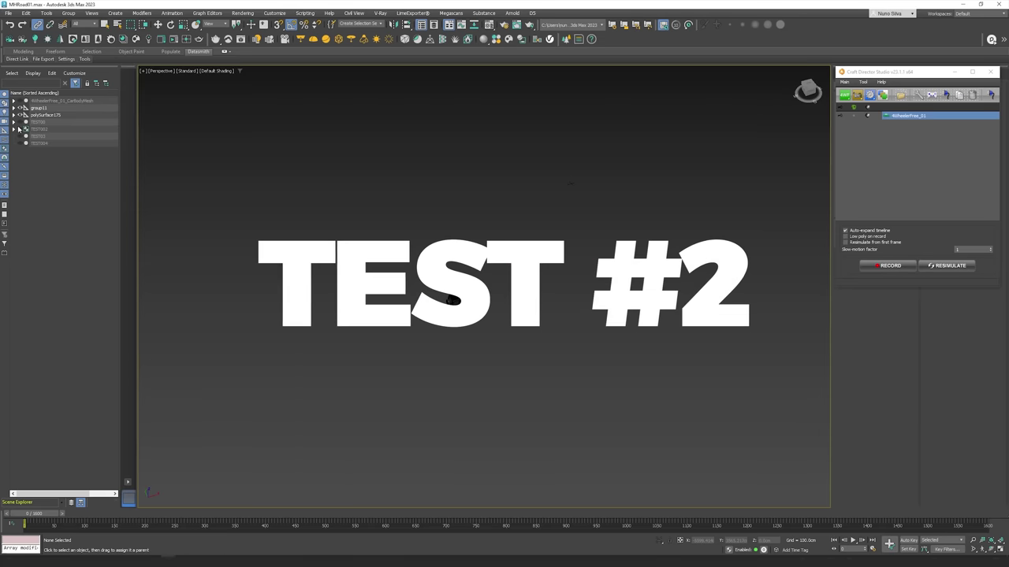
left_click(20, 129)
left_click(34, 131)
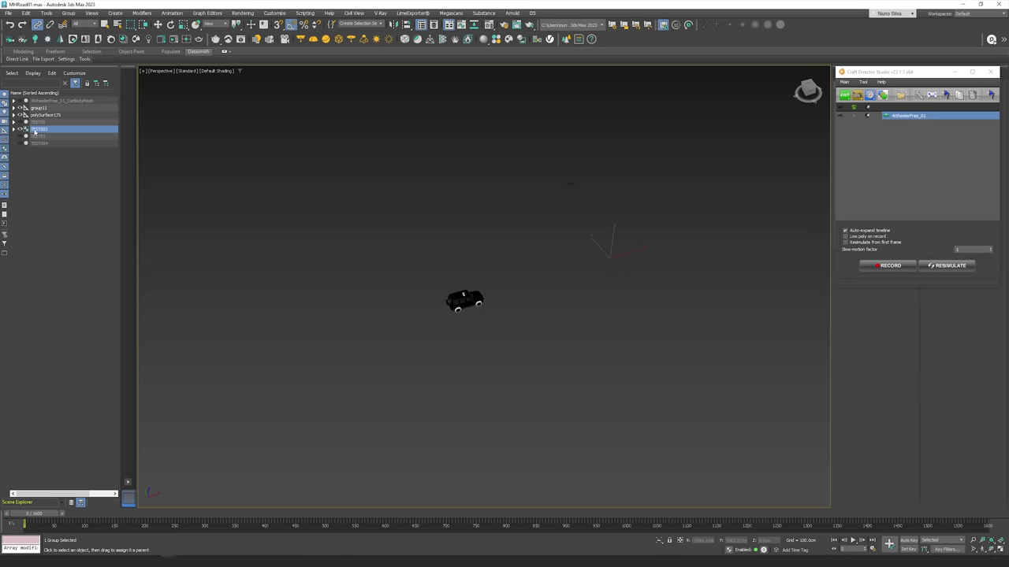
left_click(529, 207)
Show the car body mesh of the 4WheelerFree_01 rig
middle_click_drag(541, 213, 531, 238)
scroll(494, 242, "up", 4)
left_click(855, 116)
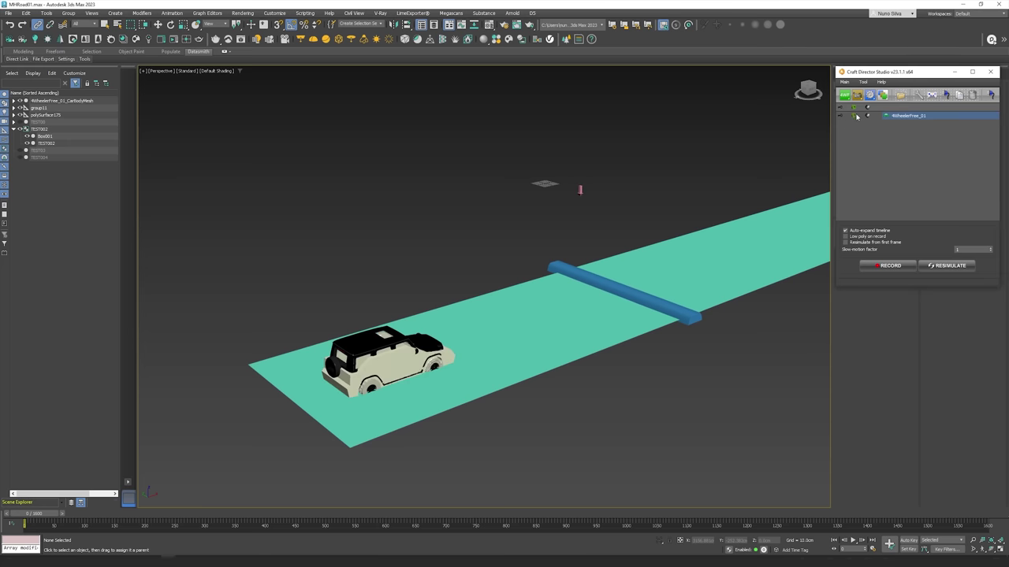
Ungroup the TEST002 road and its bump, and link the pink arrow helper to the TEST002 road plane
middle_click_drag(626, 296, 599, 291)
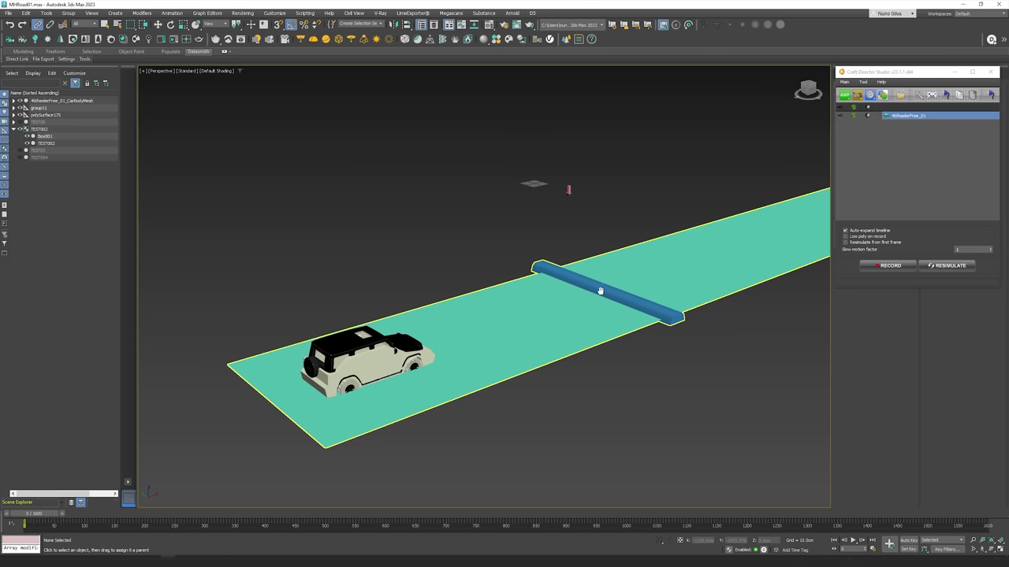
key("ctrl+z")
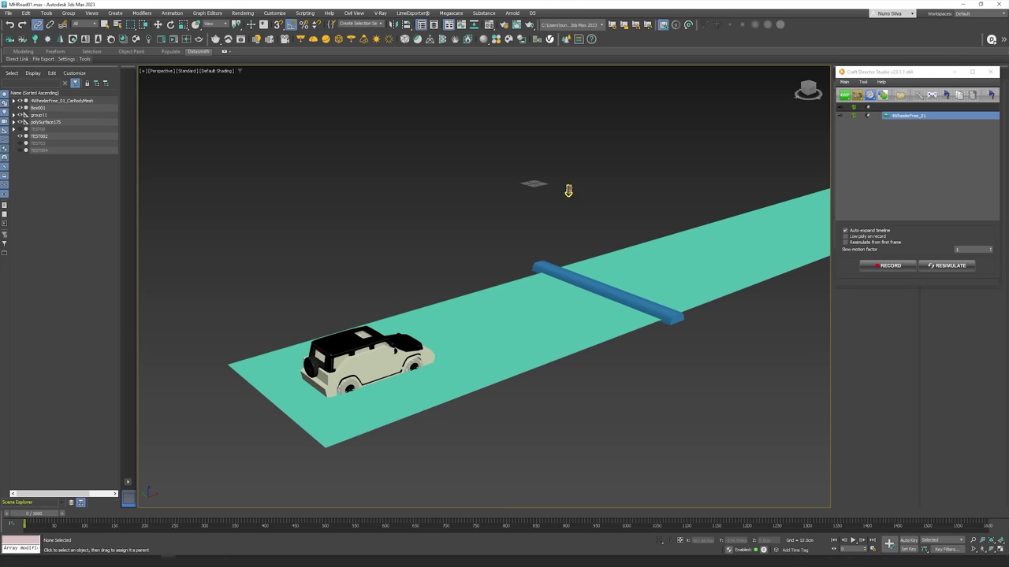
left_click_drag(570, 192, 470, 357)
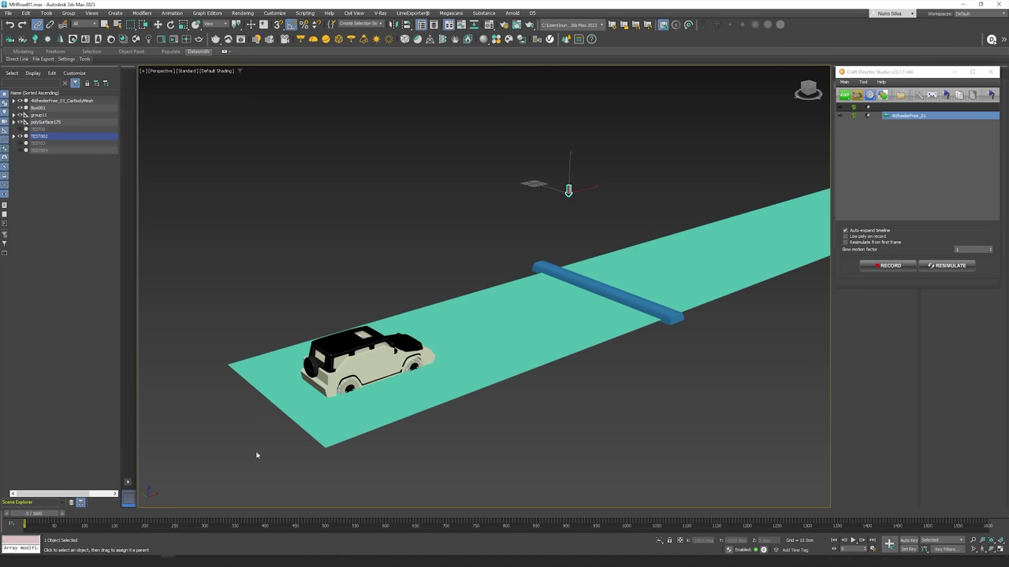
Record the SUV driving along the TEST002 road and across the blue bump, and stop the recording
left_click(887, 265)
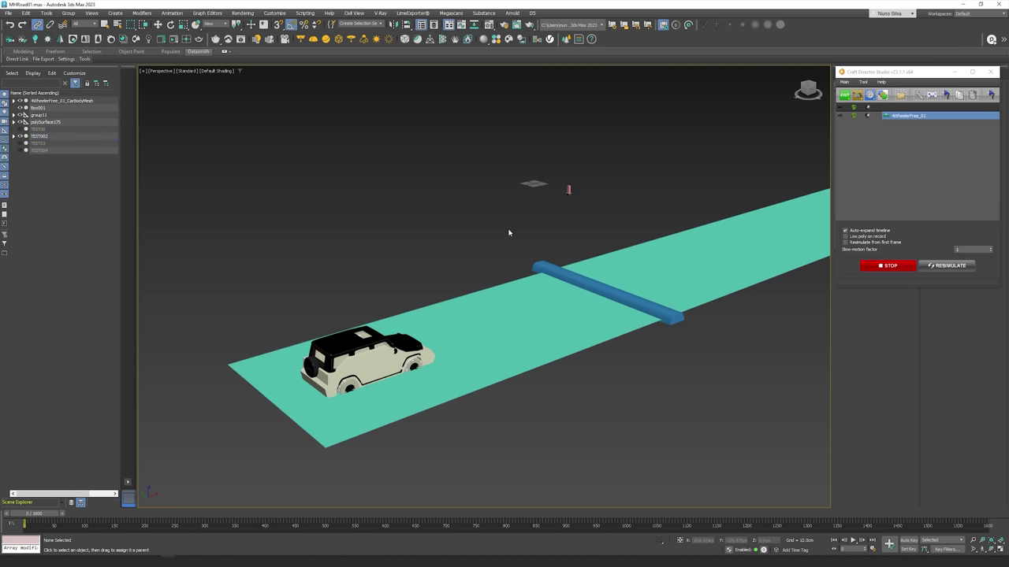
key("Up")
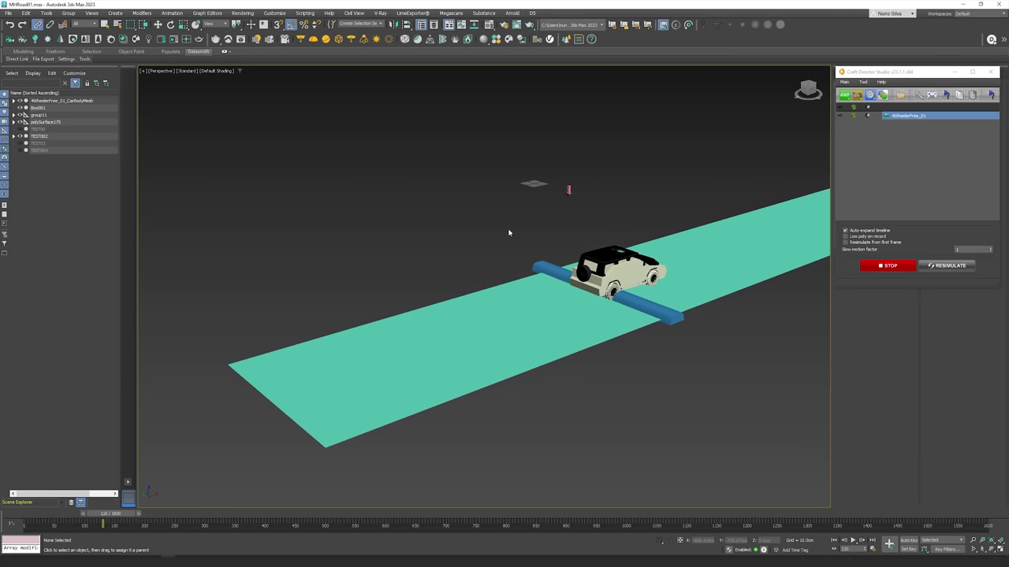
scroll(683, 286, "up", 4)
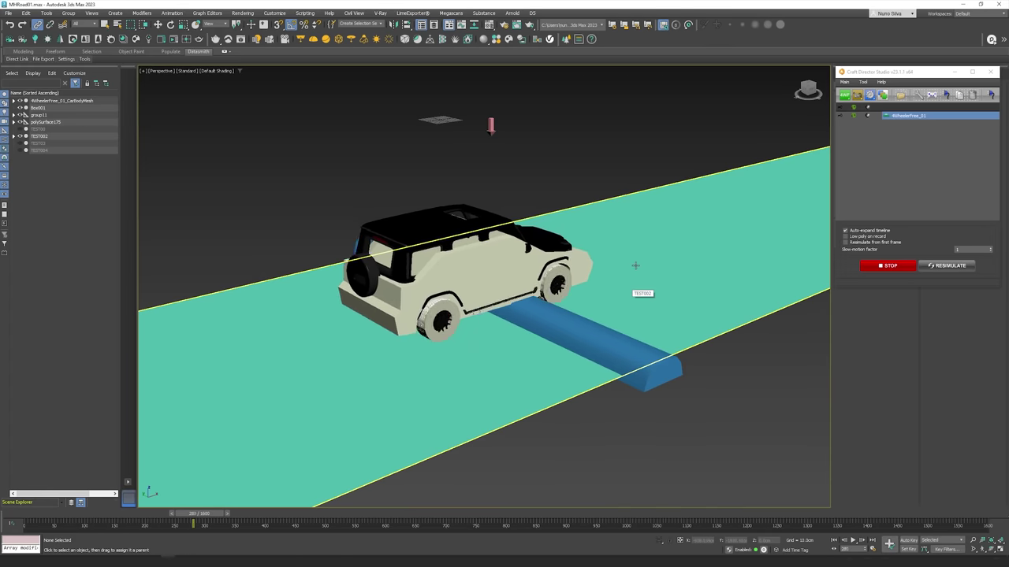
scroll(634, 269, "down", 2)
scroll(634, 270, "down", 3)
left_click(898, 266)
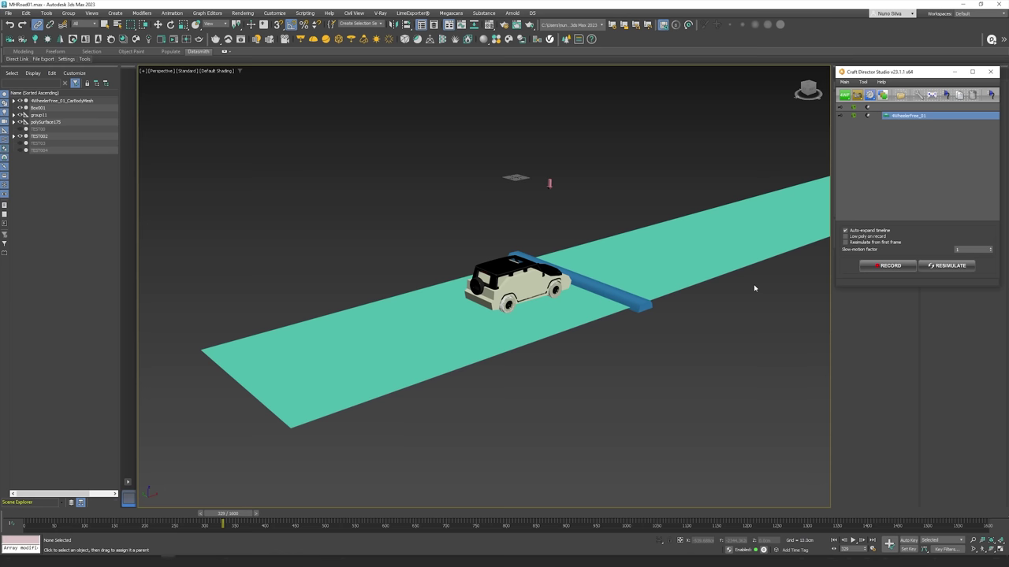
Add an Edit Poly modifier to the TEST002 road plane and attach the blue bump to it
left_click(660, 233)
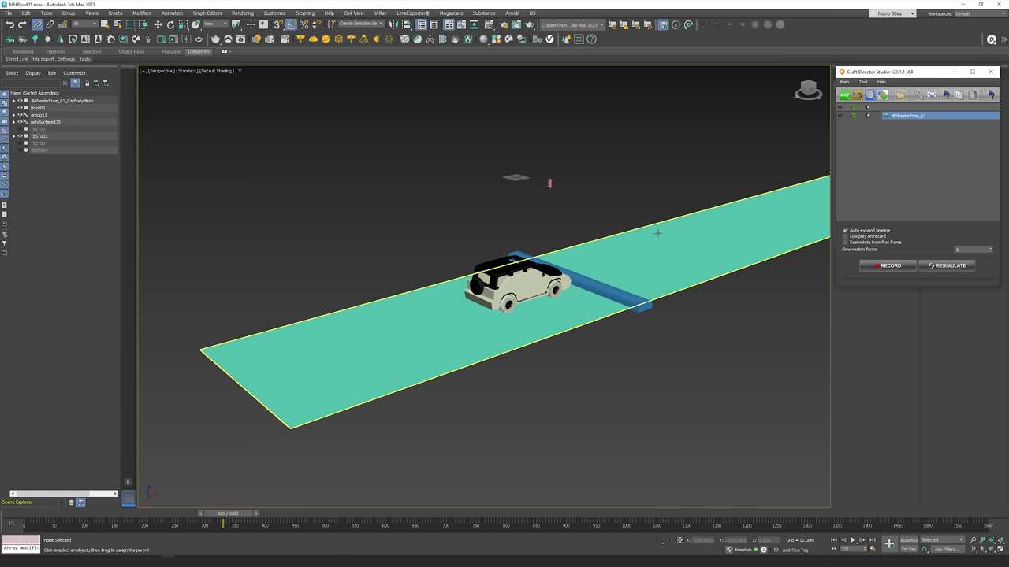
left_click_drag(882, 82, 701, 84)
left_click(848, 74)
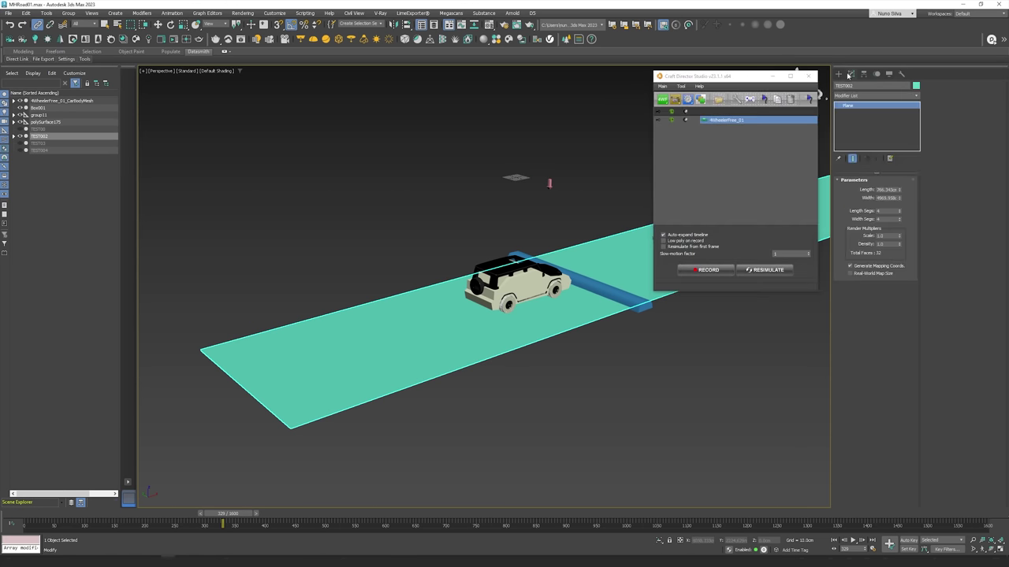
left_click(871, 96)
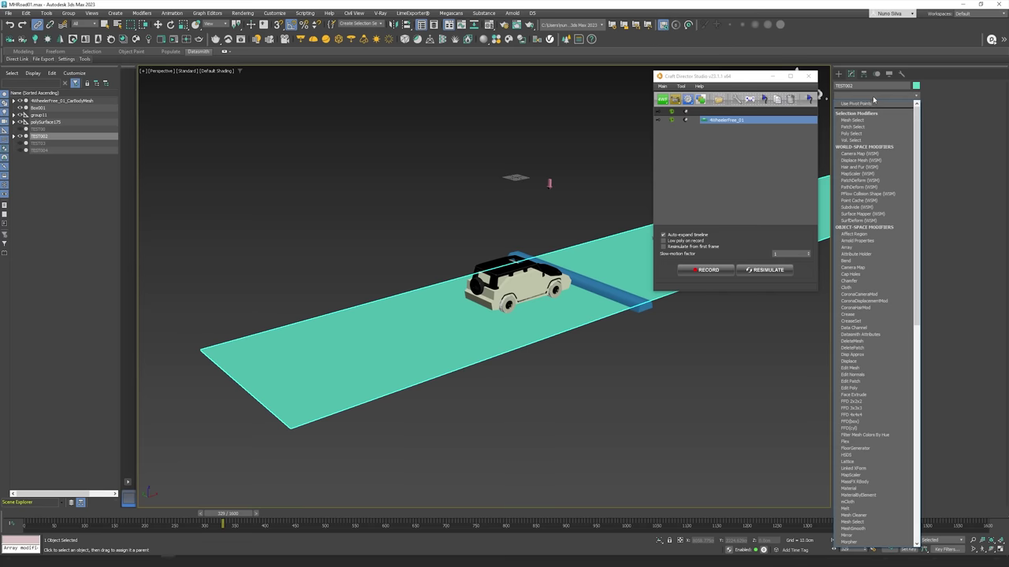
left_click(863, 388)
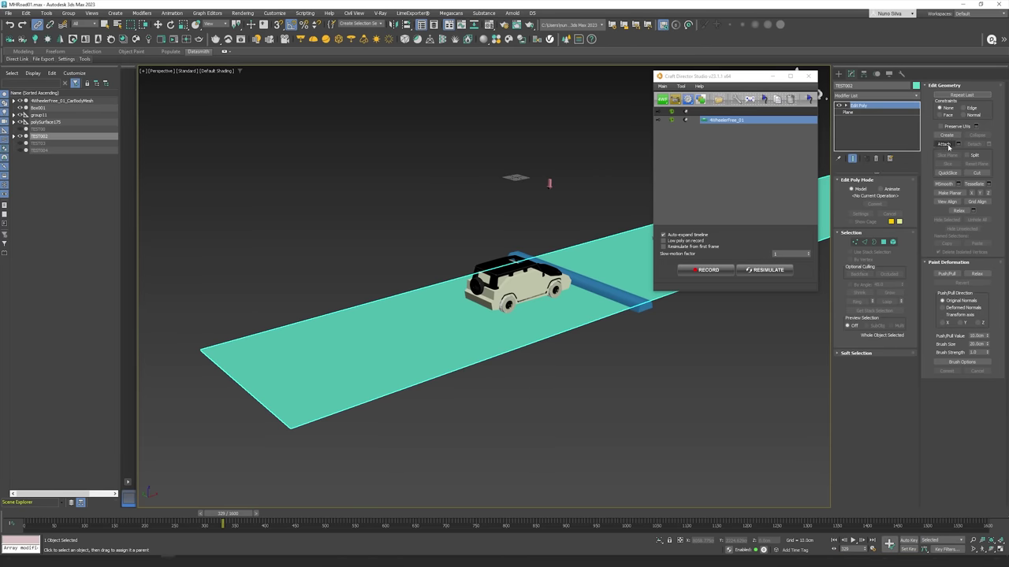
left_click(611, 291)
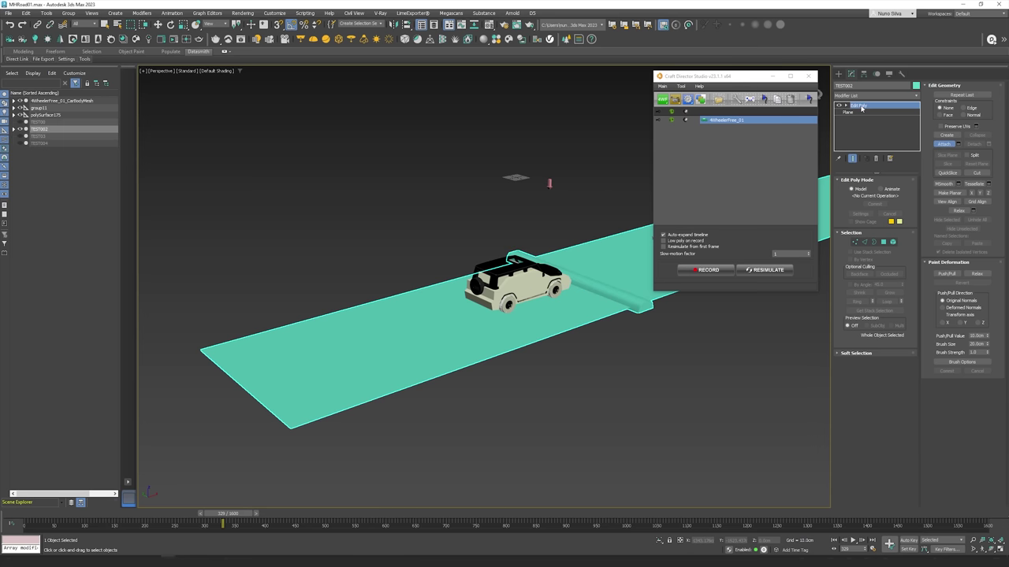
Finish editing the merged TEST002 road, return to frame 0 and start recording the SUV drive on it
key("1")
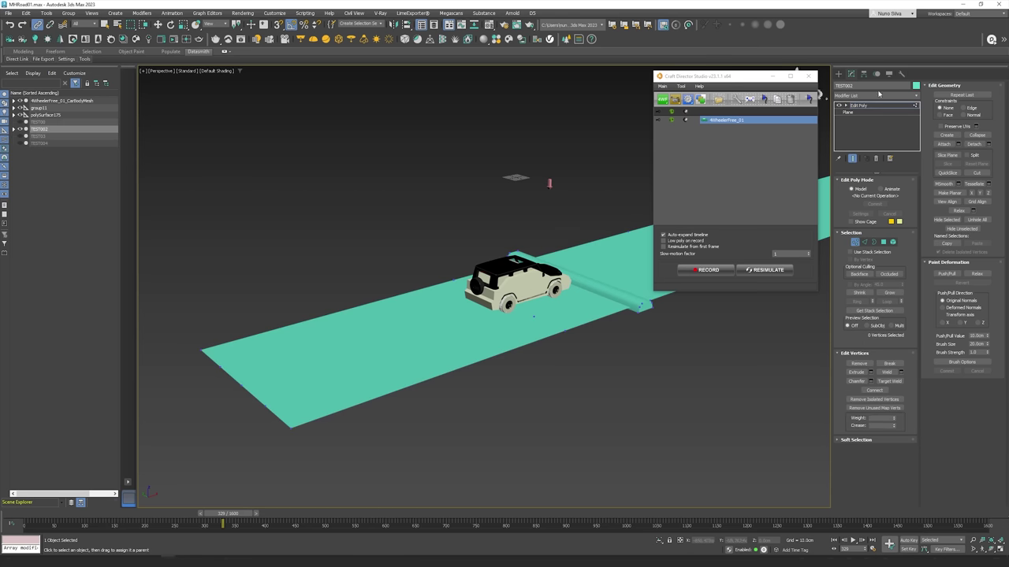
left_click(871, 108)
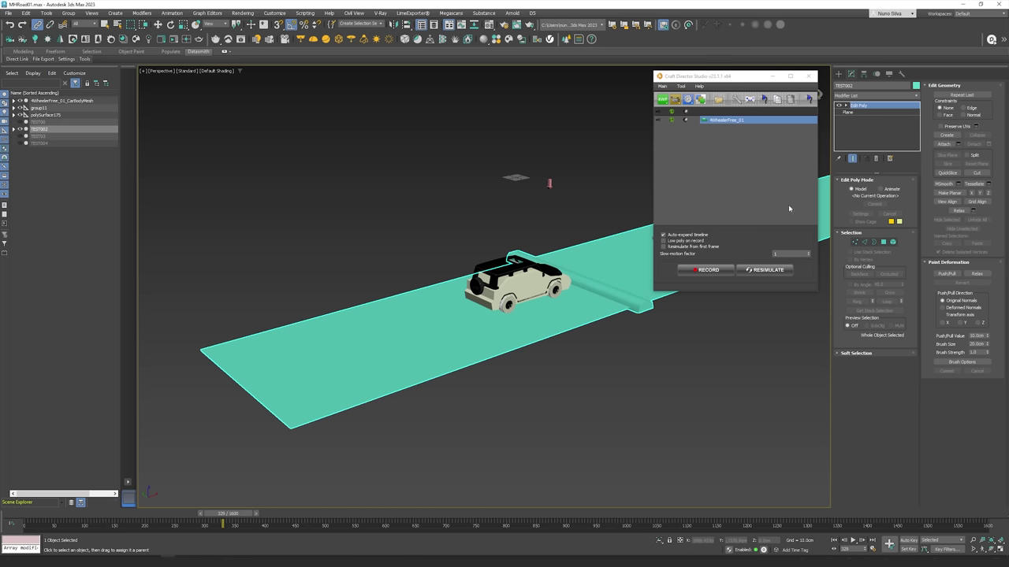
left_click_drag(228, 513, 29, 514)
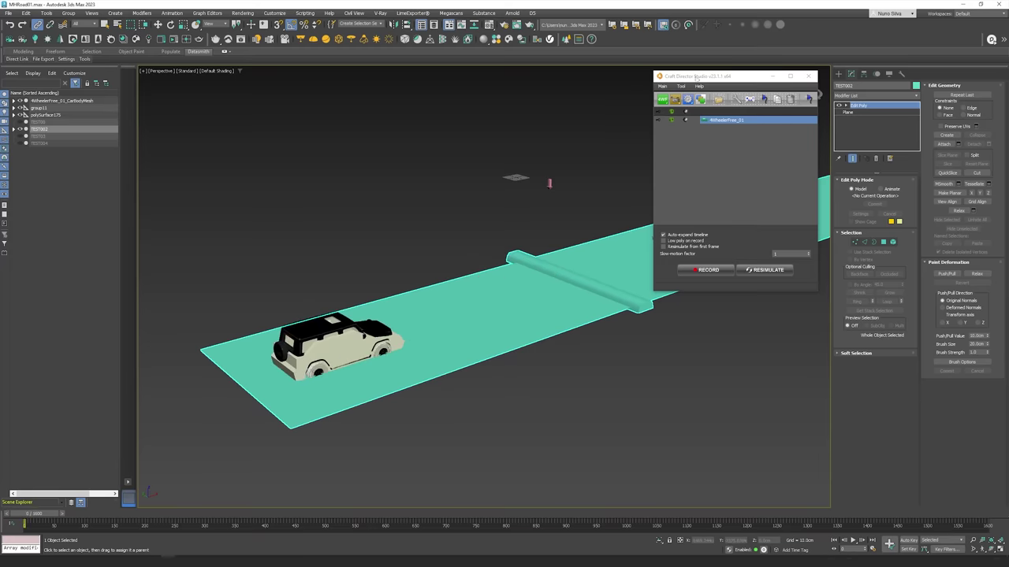
left_click_drag(723, 76, 903, 75)
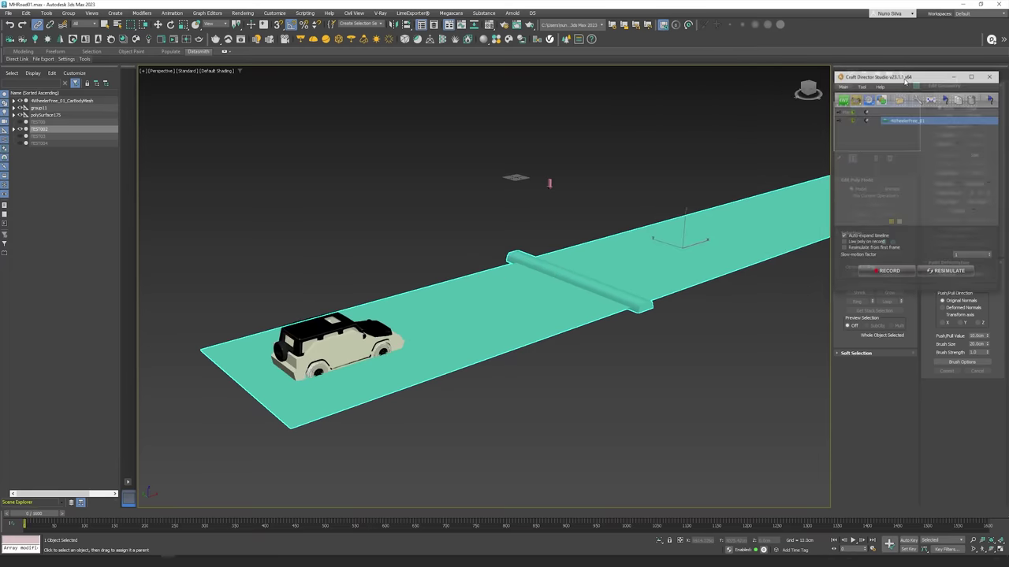
left_click(888, 269)
left_click(527, 182)
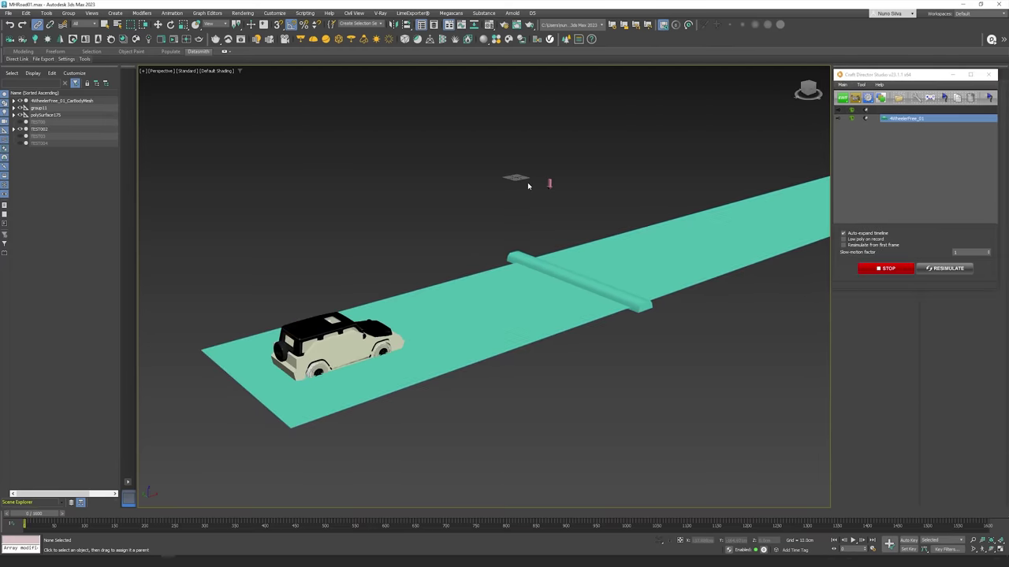
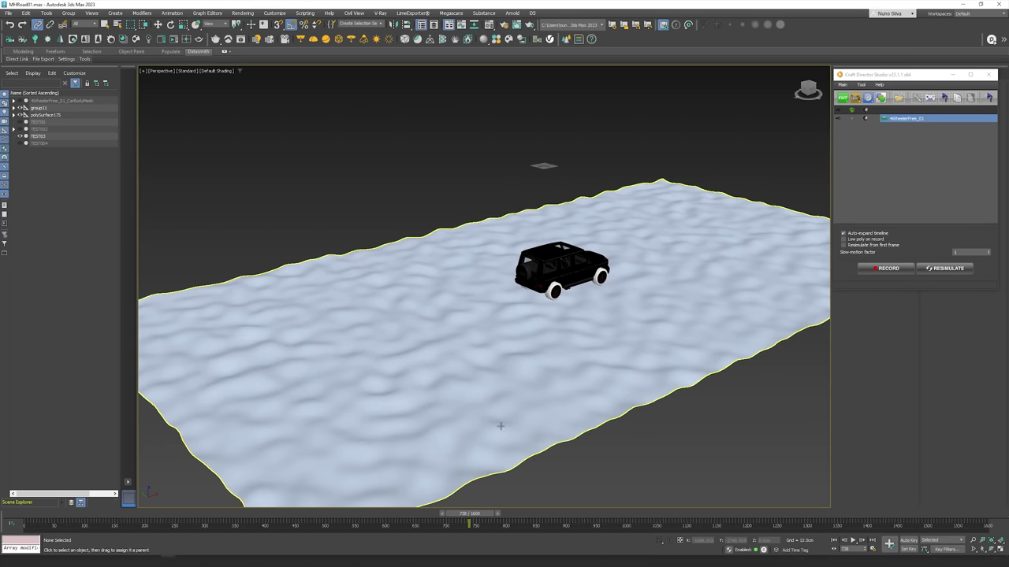
Return to frame 0, show the rig's car body mesh and link the pink arrow helper to the TEST03 road
left_click_drag(465, 516, 24, 516)
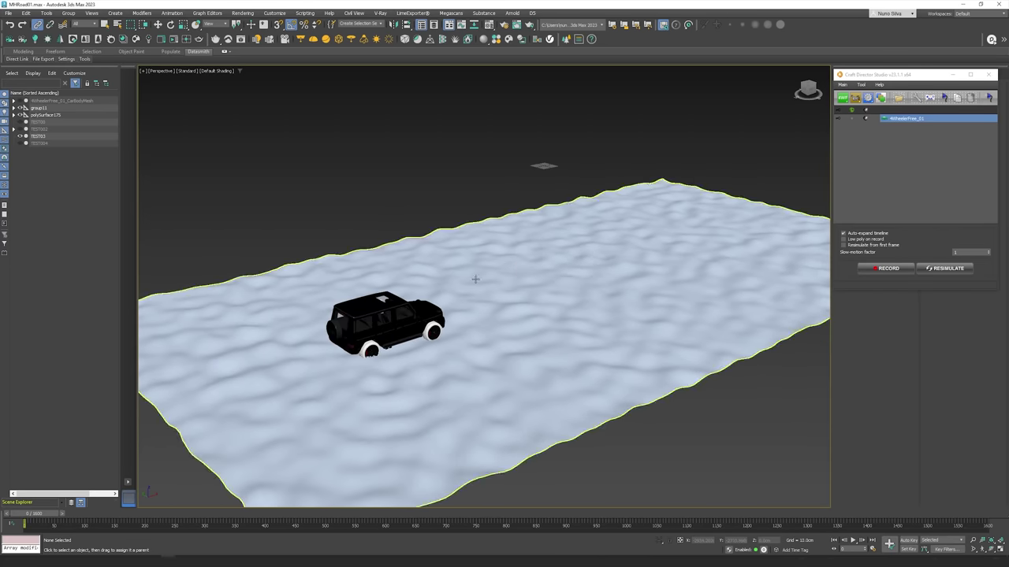
left_click(851, 120)
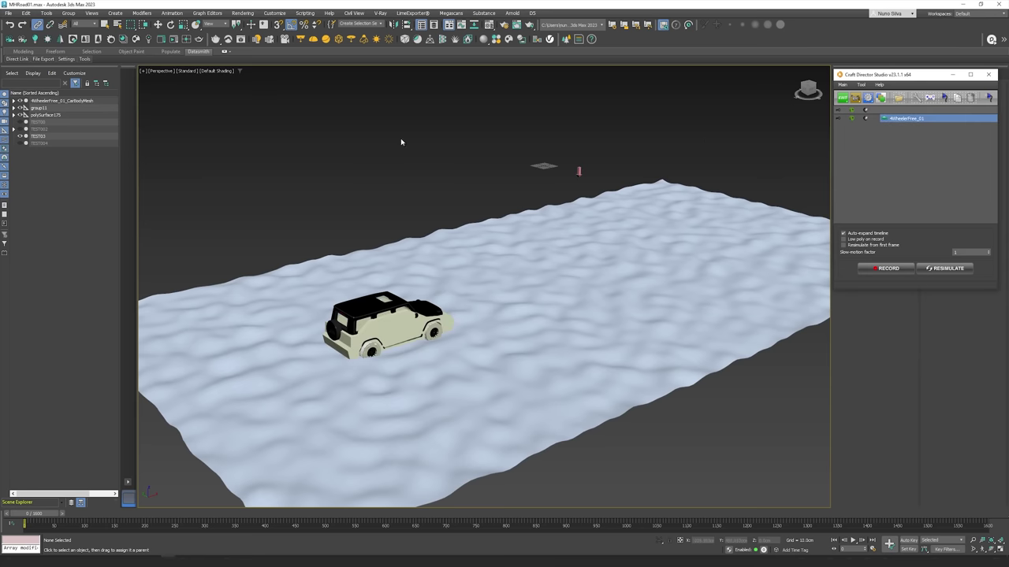
left_click(579, 172)
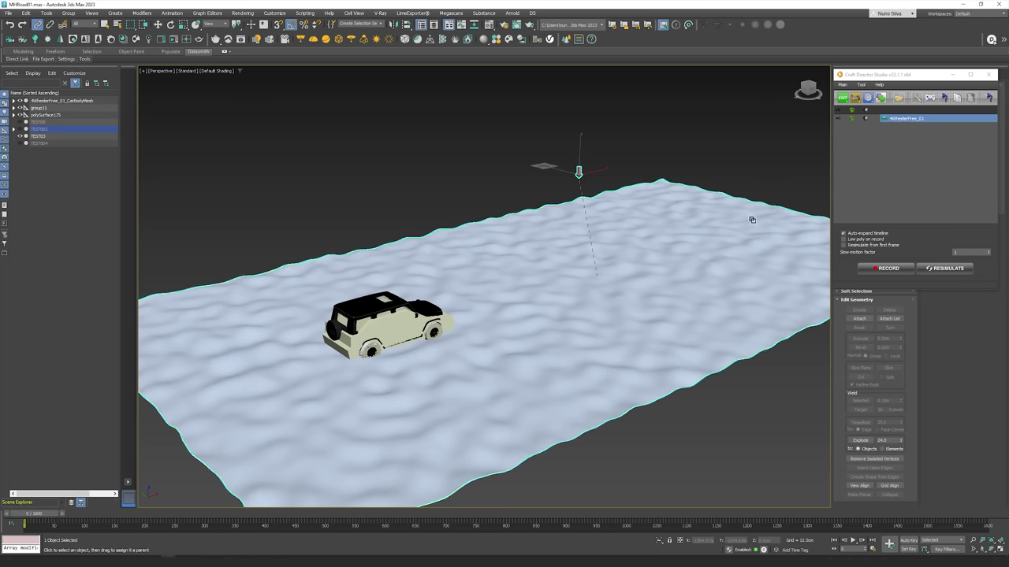
middle_click_drag(671, 146, 620, 135)
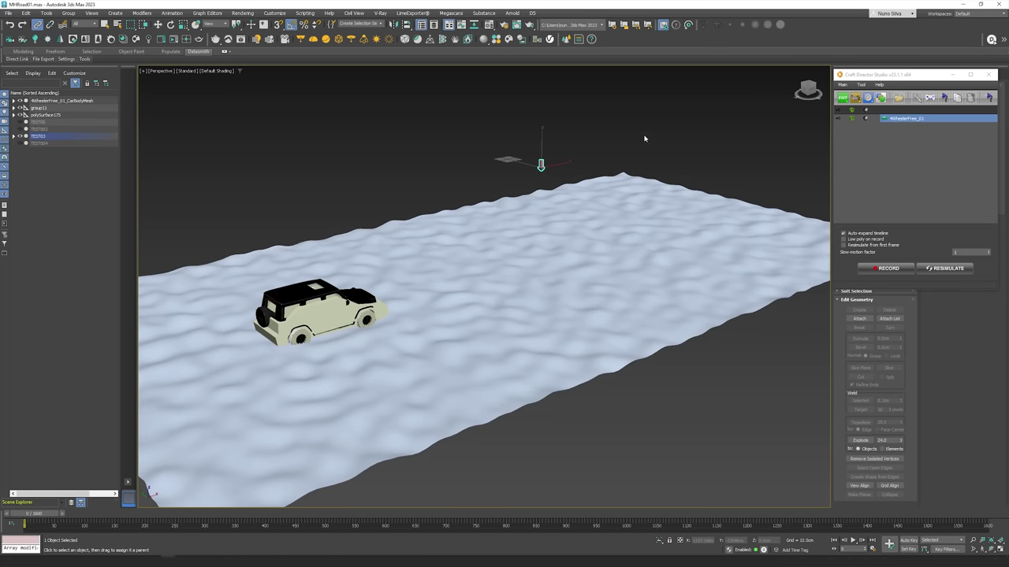
middle_click_drag(499, 191, 568, 192, "alt")
scroll(585, 218, "down", 3)
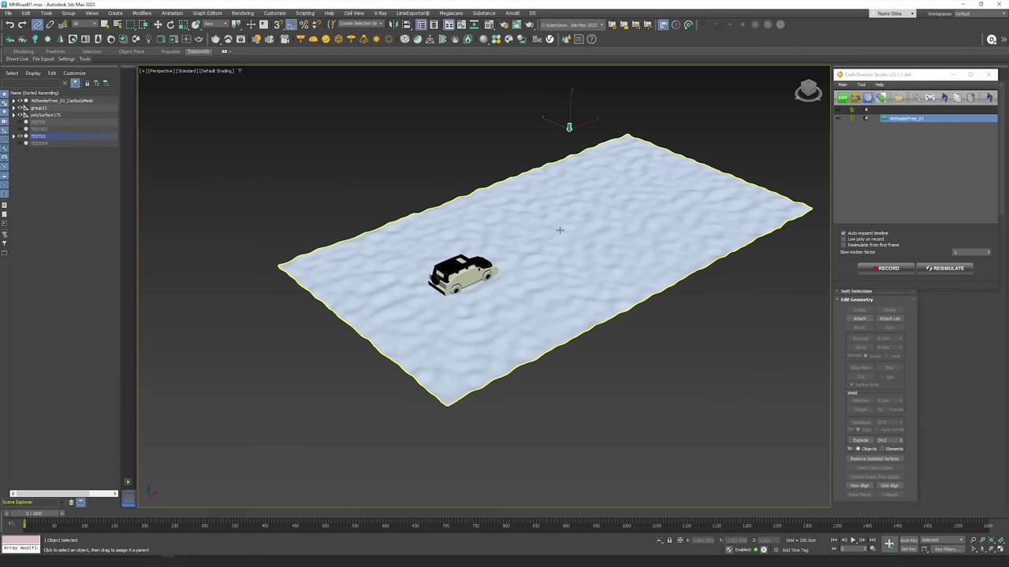
scroll(579, 237, "up", 3)
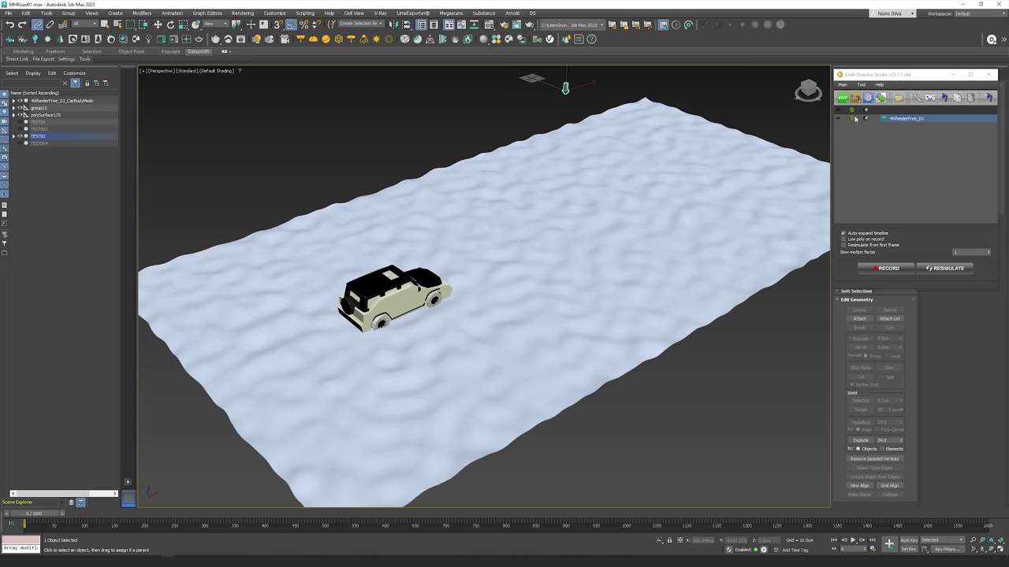
Hide the rig's car body mesh and record the SUV driving and turning across the uneven TEST03 terrain
left_click(855, 118)
left_click(873, 270)
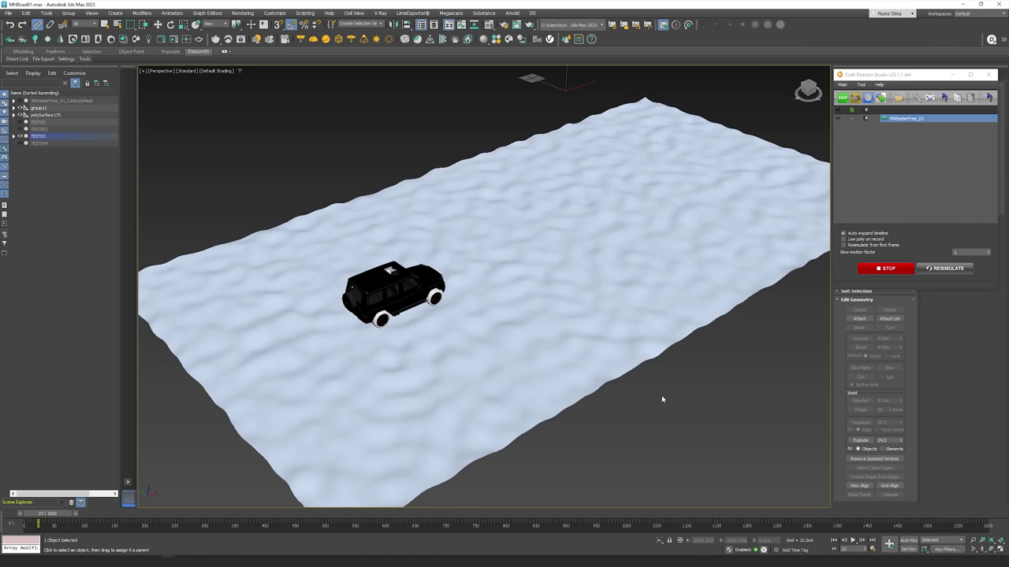
key("Up")
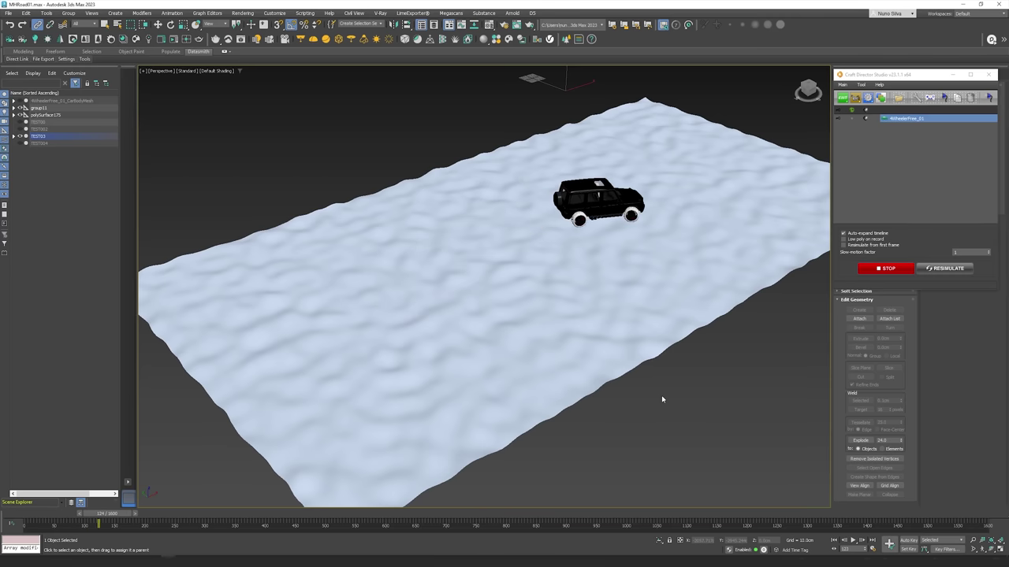
key("Down")
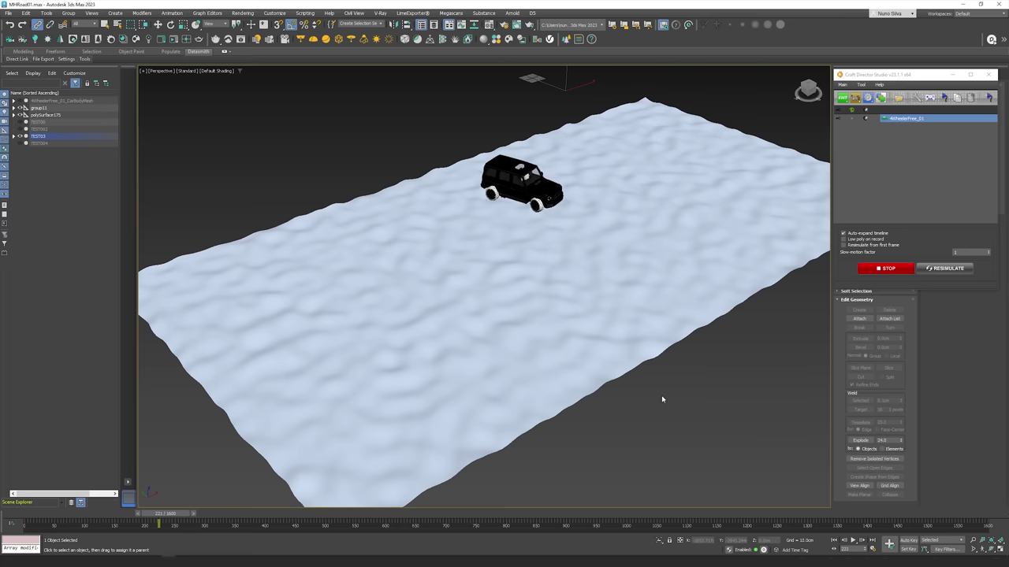
key("Right")
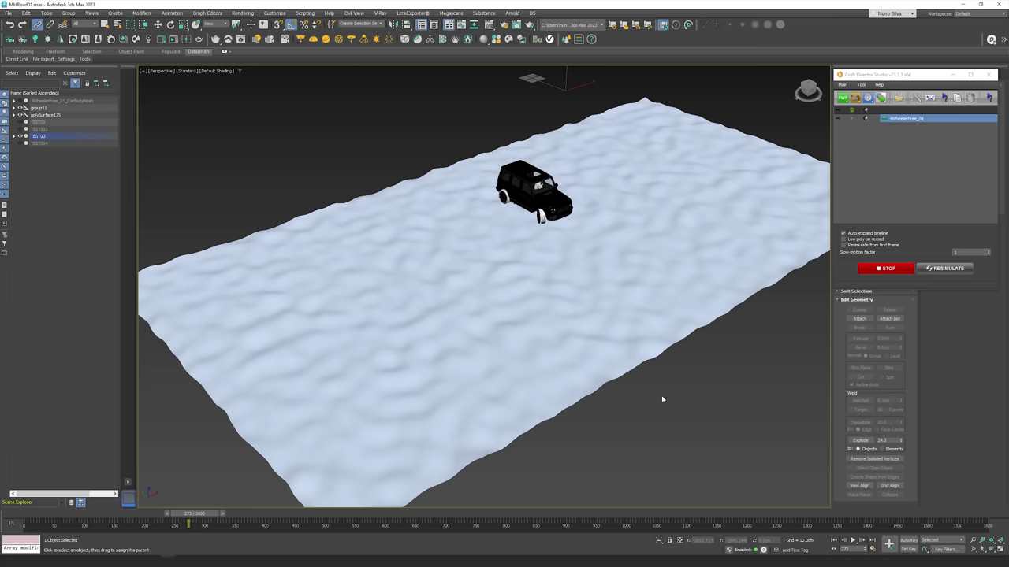
mouse_move(601, 355)
middle_mouse_down("alt")
mouse_move(564, 256)
mouse_move(588, 342)
middle_mouse_up("alt")
scroll(591, 266, "up", 3)
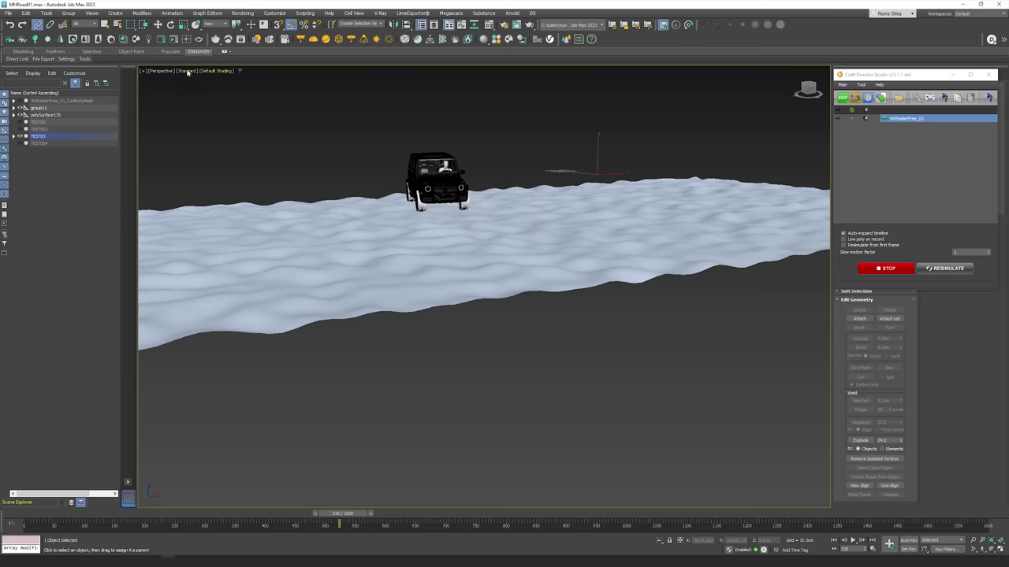
Switch the perspective viewport shading to Clay while recording, and stop the TEST03 recording
left_click(220, 71)
left_click(220, 70)
left_click(220, 71)
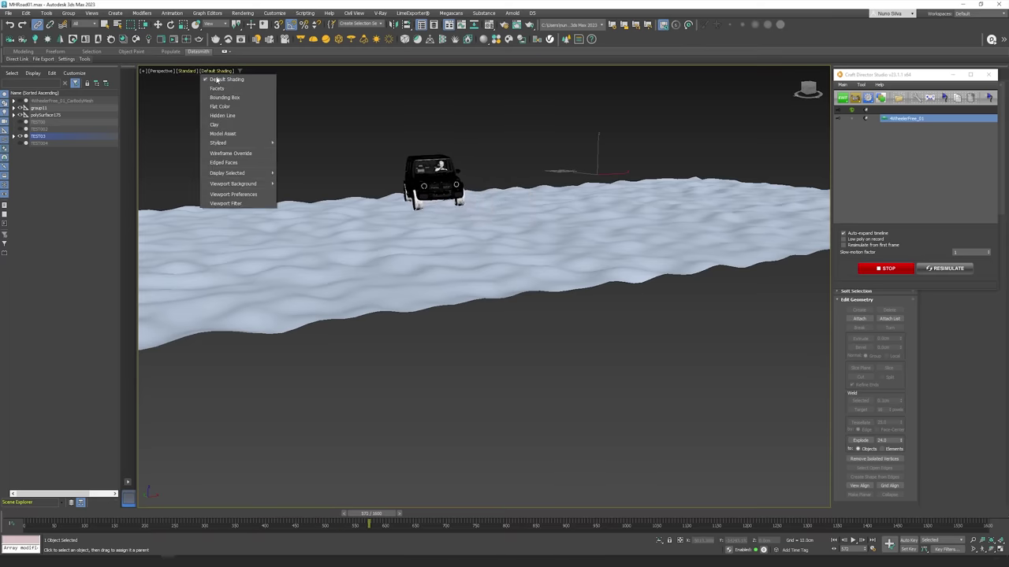
left_click(244, 124)
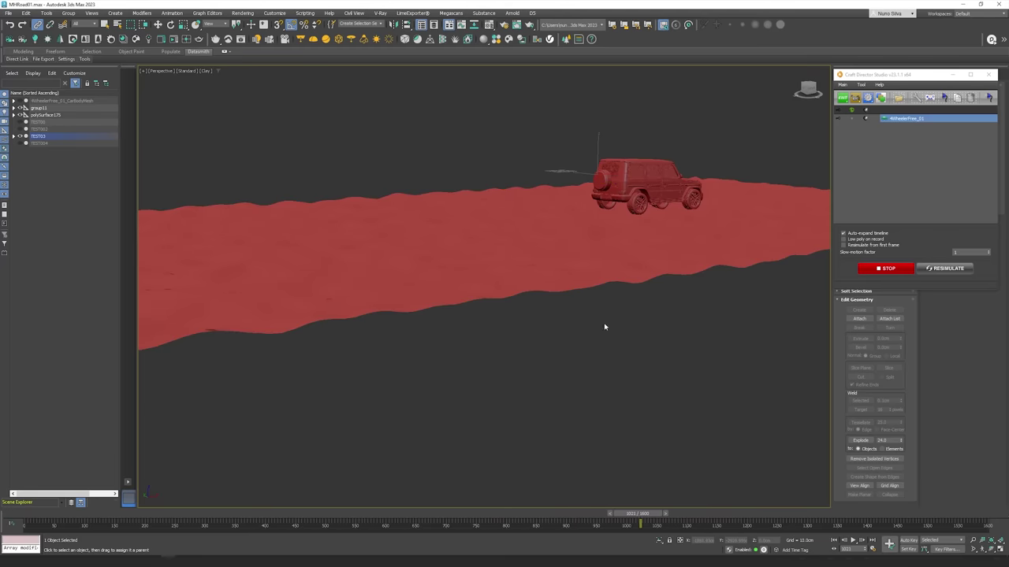
left_click(896, 269)
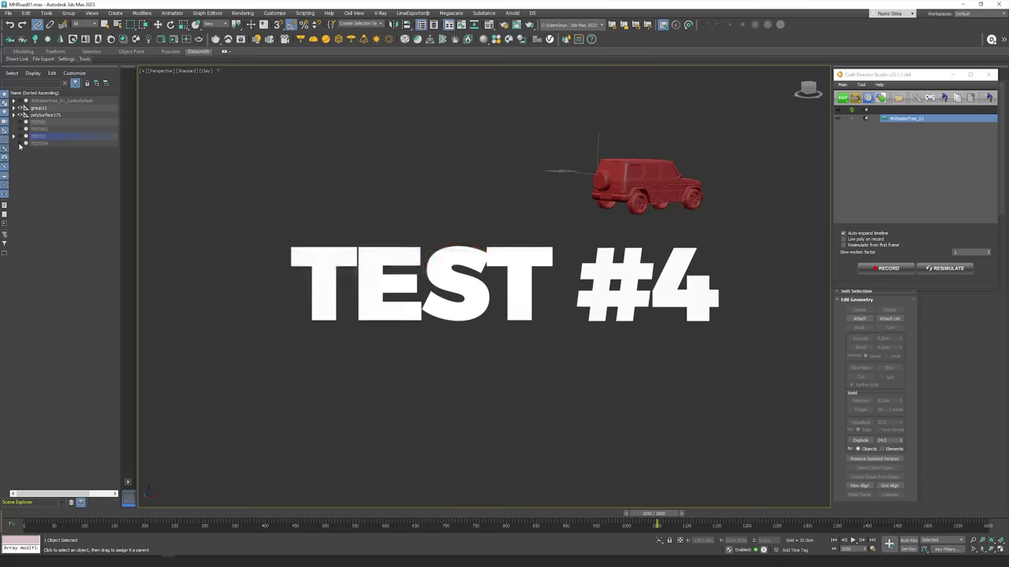
Hide the TEST03 terrain, show the hilly TEST004 road and return the timeline to frame 0
middle_click_drag(390, 296, 357, 316, "alt")
scroll(374, 298, "down", 3)
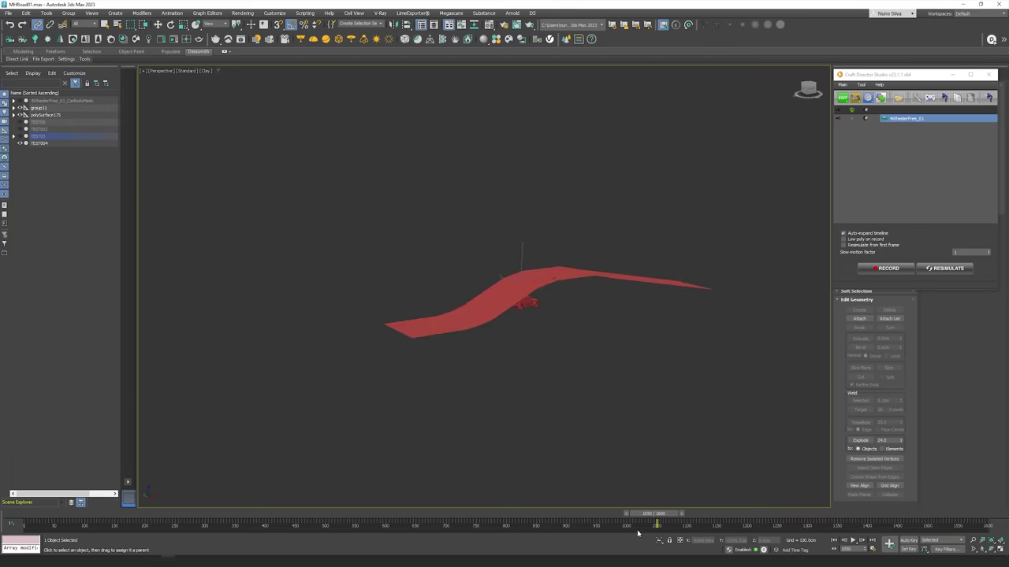
left_click_drag(570, 522, 1, 518)
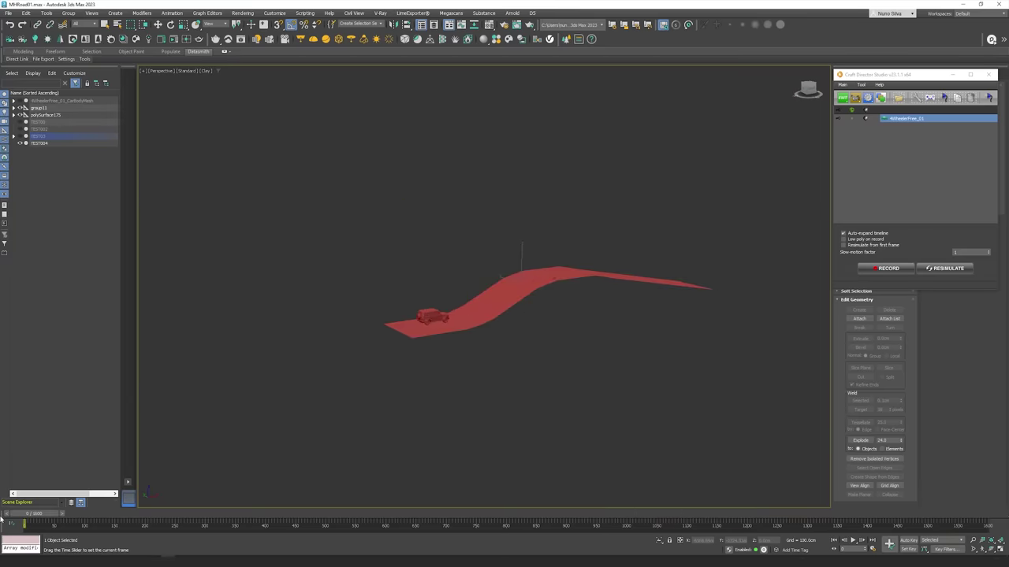
scroll(480, 301, "up", 5)
scroll(473, 301, "down", 3)
middle_click_drag(473, 301, 488, 321, "alt")
middle_click_drag(488, 320, 464, 322, "alt")
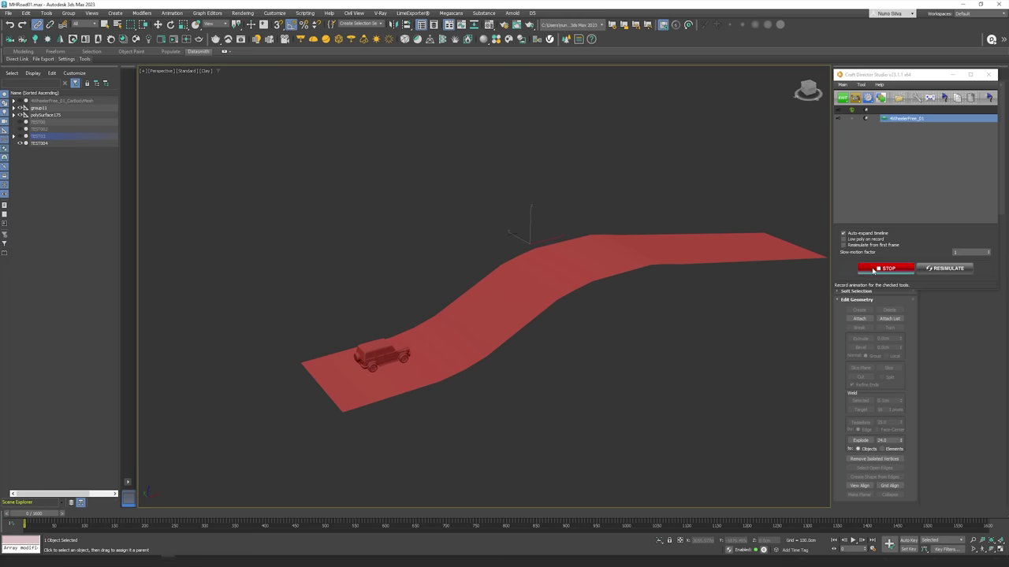
left_click(373, 231)
scroll(464, 261, "up", 5)
mouse_move(464, 261)
middle_mouse_down()
mouse_move(455, 240)
mouse_move(463, 244)
middle_mouse_up()
left_click(873, 269)
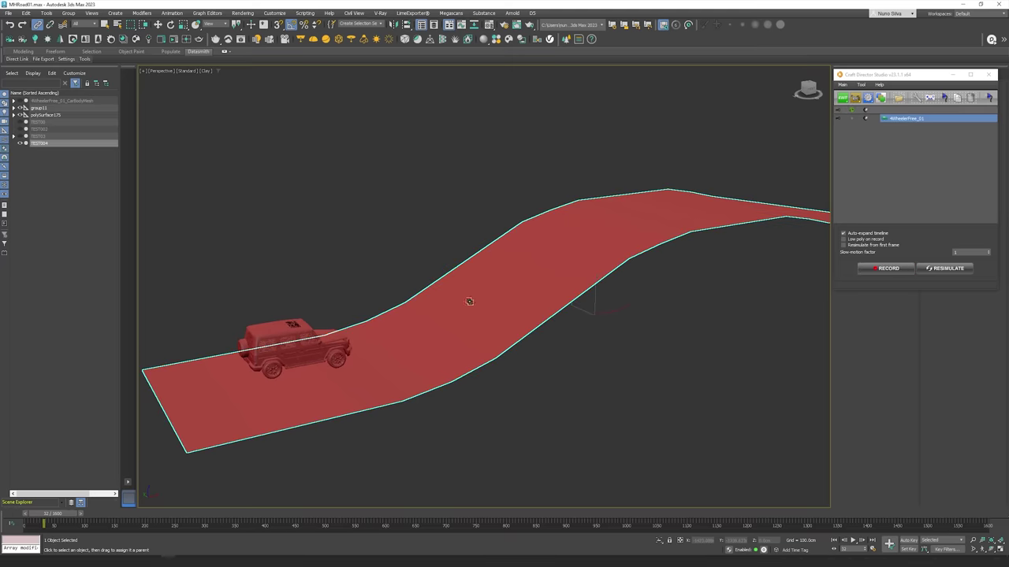
Show the rig's car body mesh and link the arrow helper to the TEST004 road
left_click(853, 119)
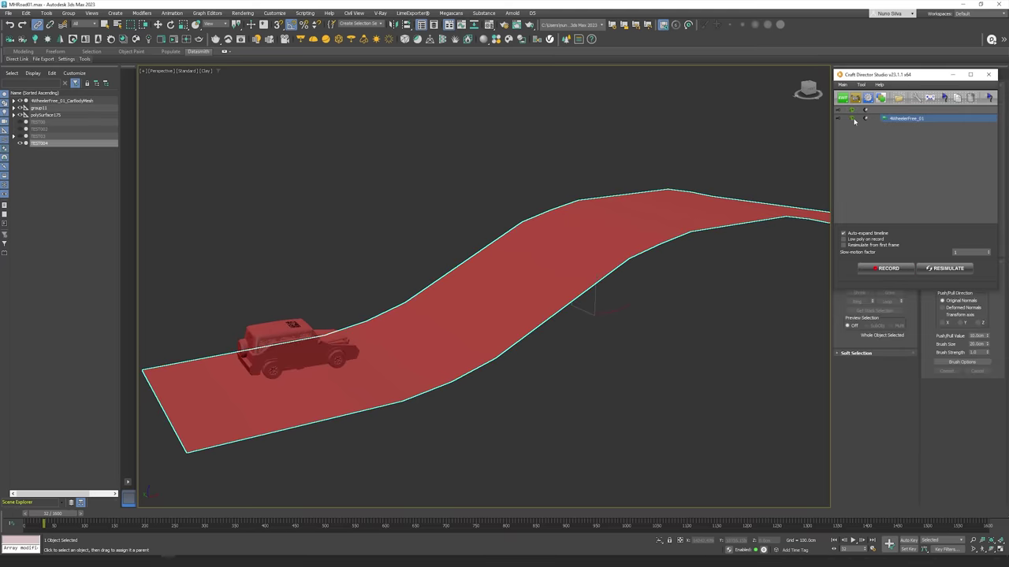
middle_click_drag(520, 213, 530, 224, "alt")
left_click(515, 205)
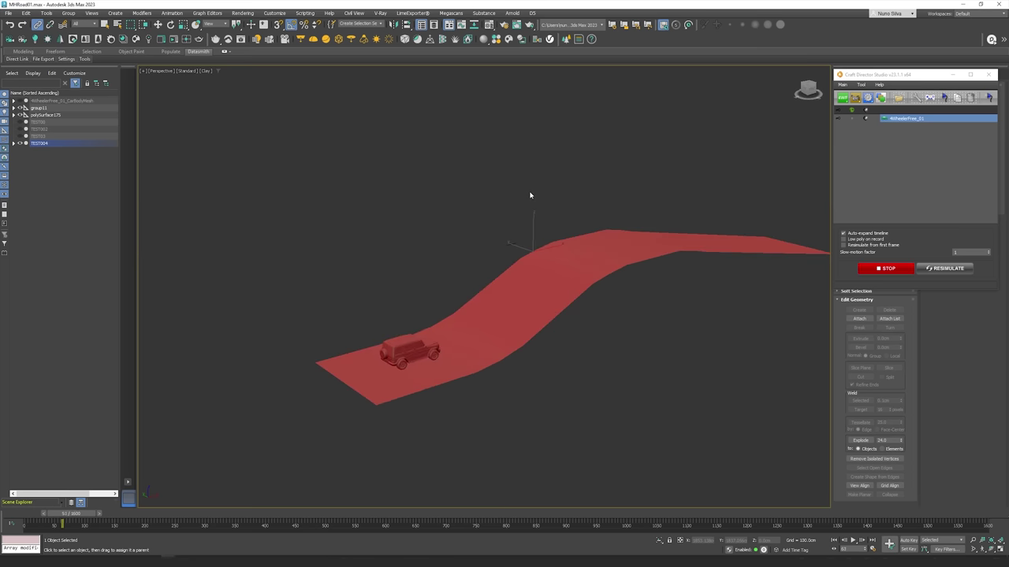
Record the SUV driving up and over the TEST004 hill, and stop the recording
key("Up")
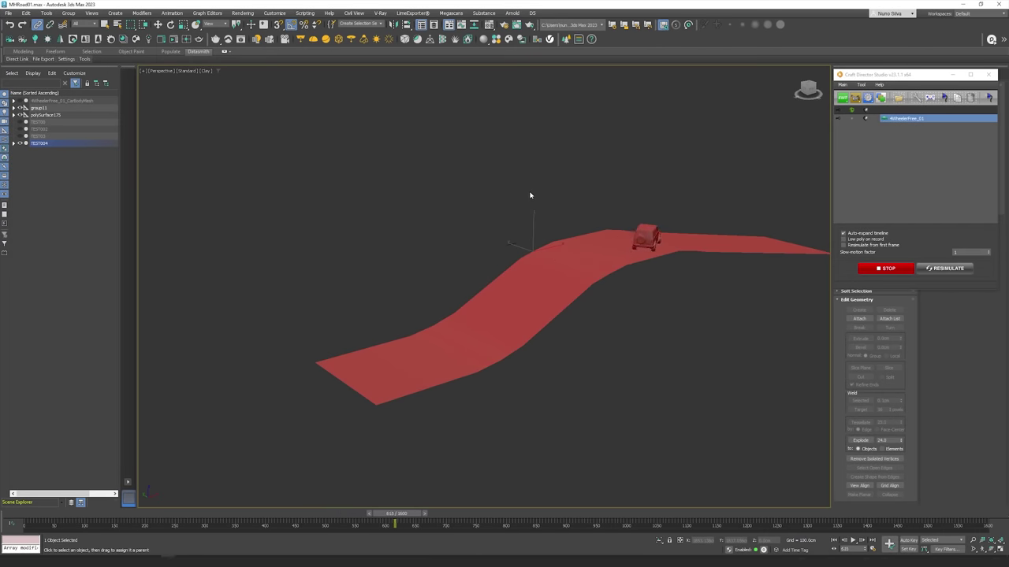
scroll(620, 213, "up", 3)
mouse_move(635, 229)
middle_mouse_down()
mouse_move(633, 198)
mouse_move(603, 218)
mouse_move(516, 232)
mouse_move(625, 218)
middle_mouse_up()
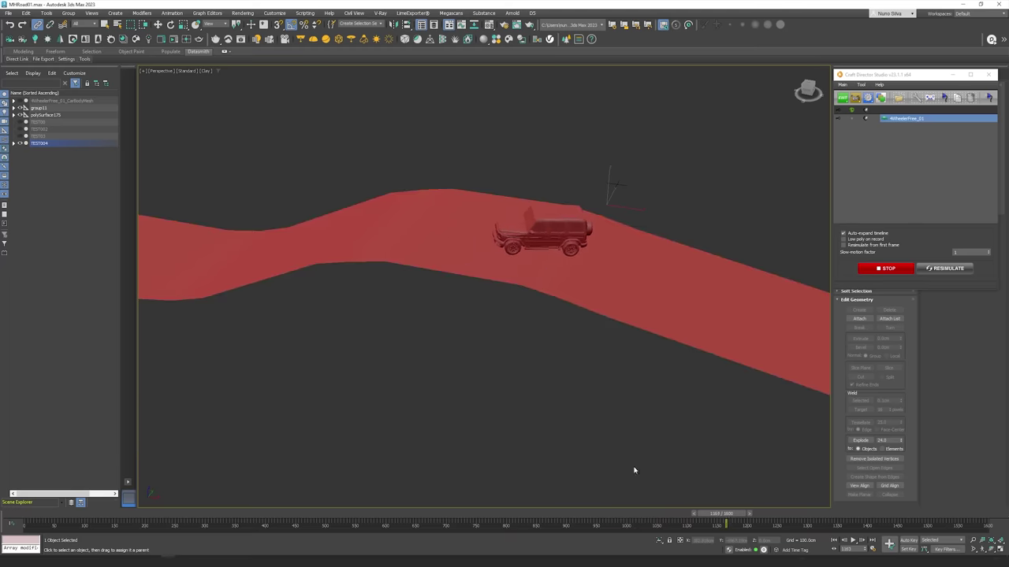
left_click(888, 269)
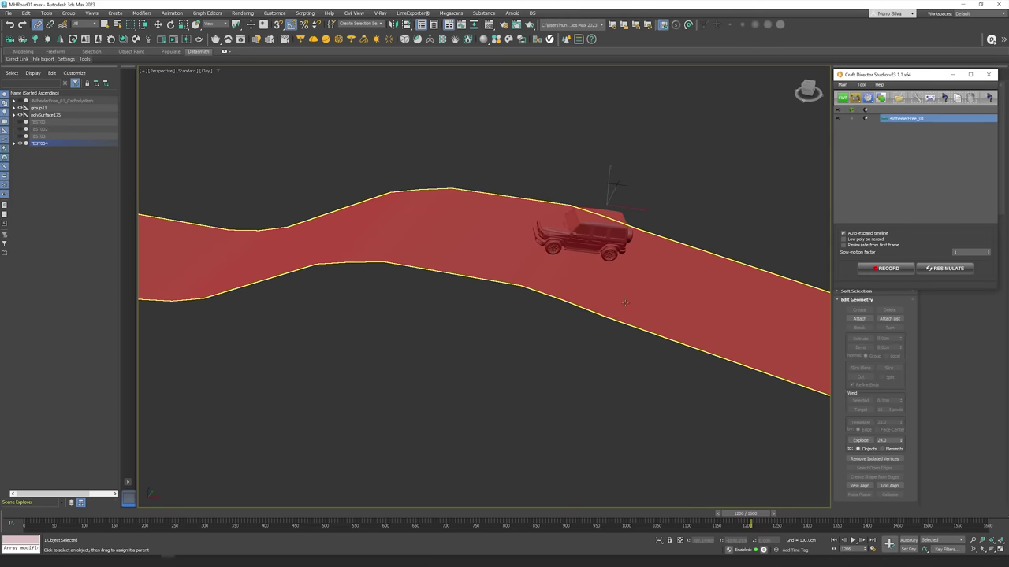
scroll(355, 195, "down", 5)
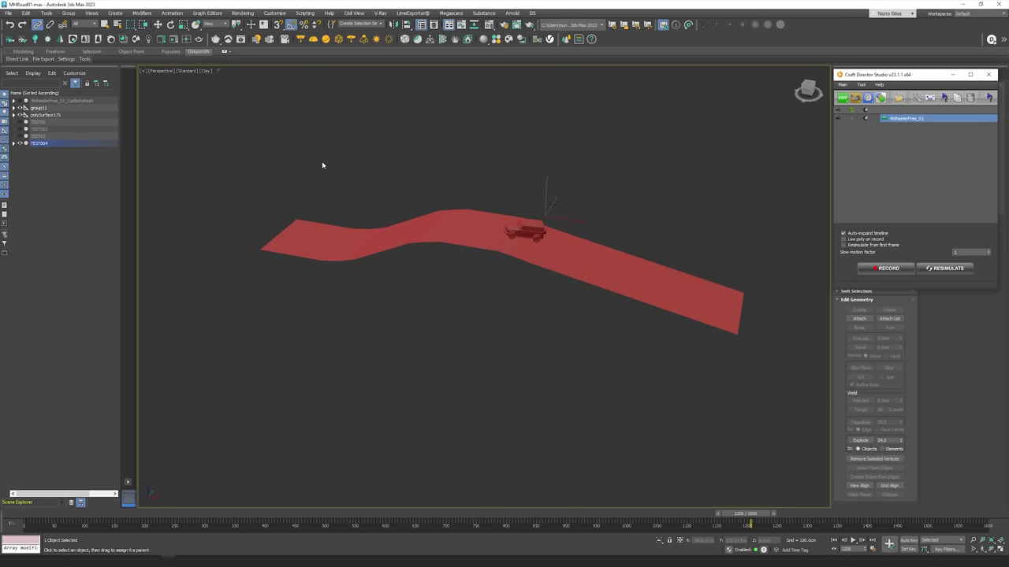
Start an FBX export of the scene, naming the file Car Animation Test 01 in the test folder
left_click(8, 13)
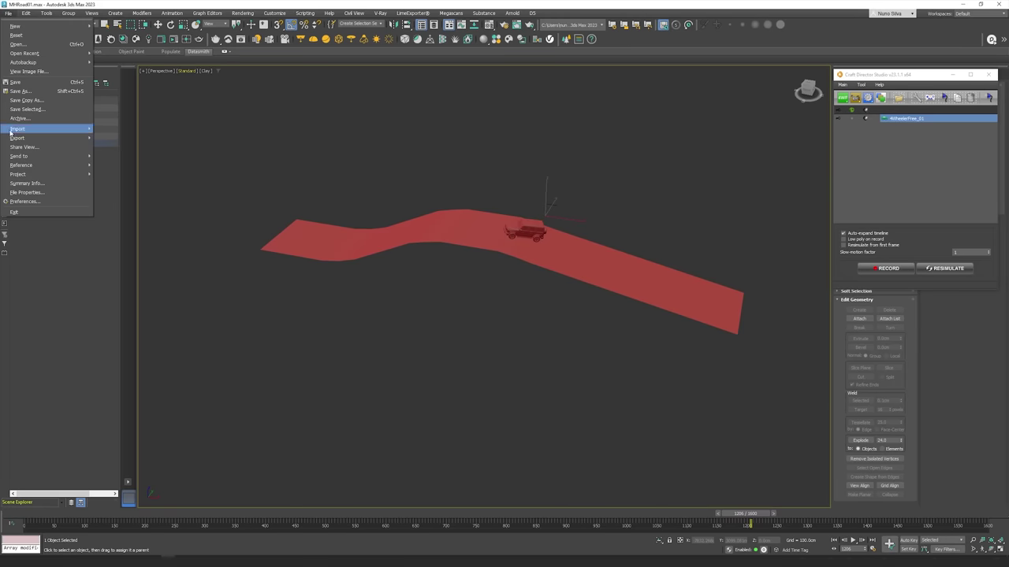
mouse_move(21, 139)
left_click(112, 139)
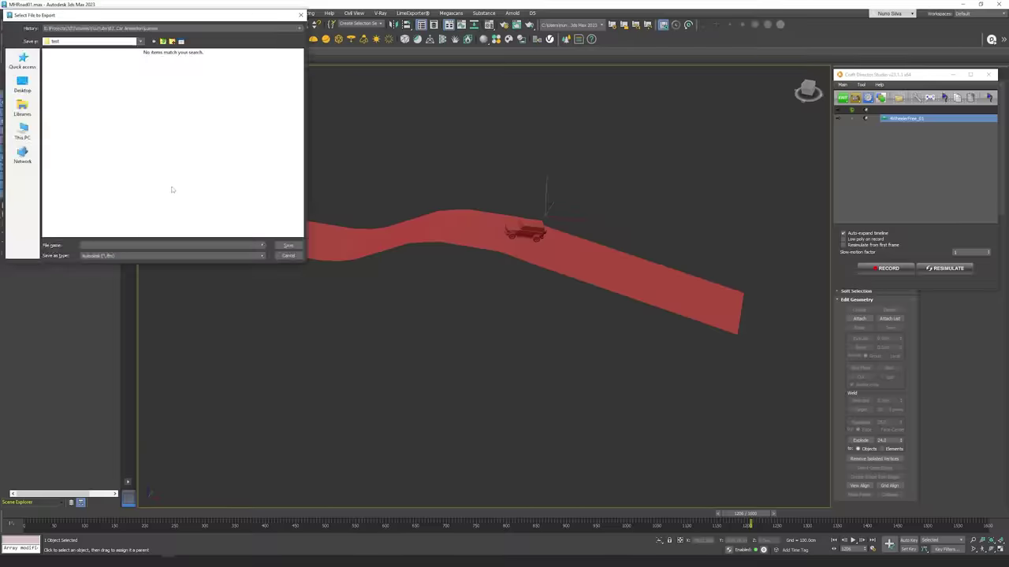
key("Caps_Lock")
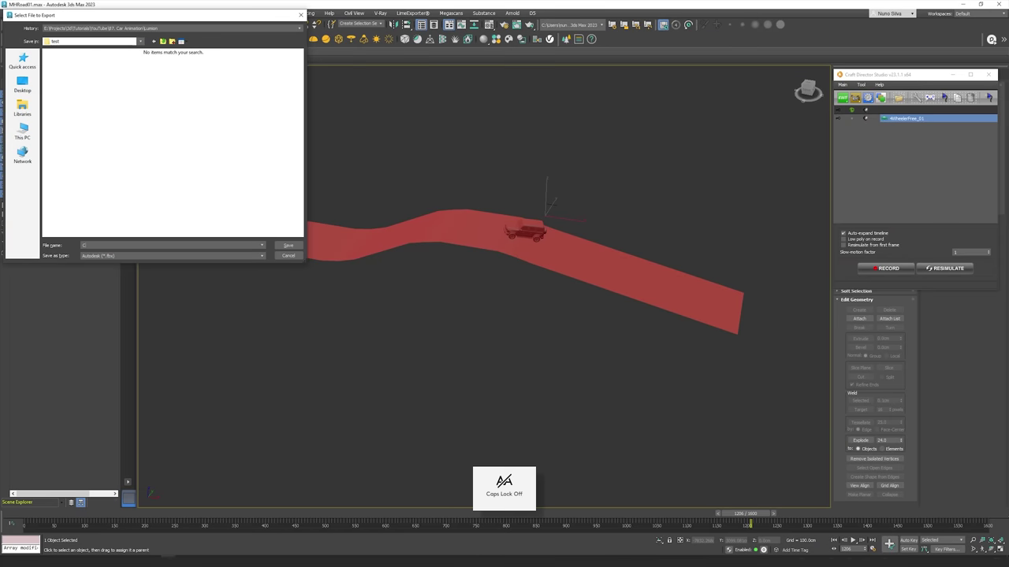
type("Car Animation Test 01")
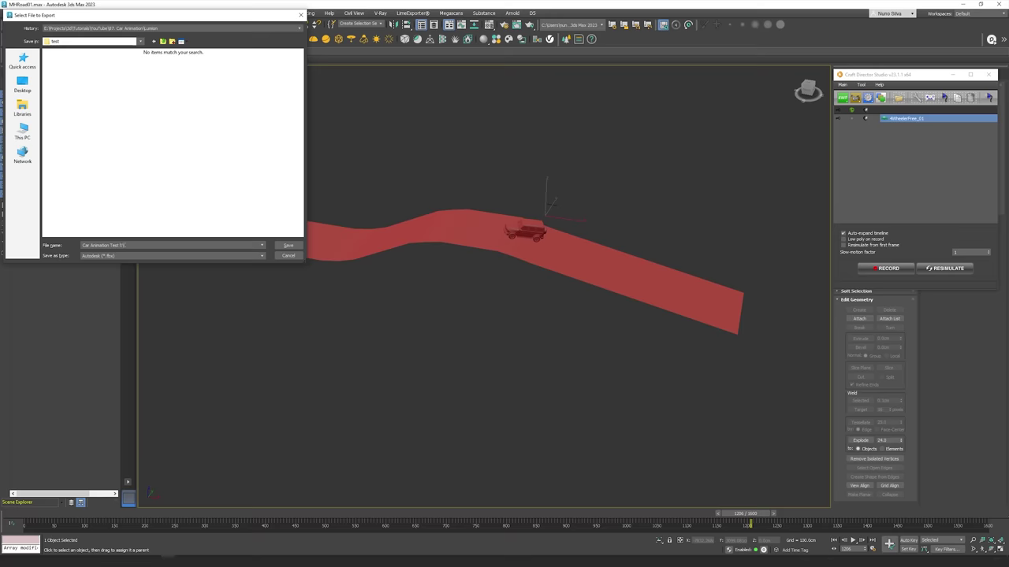
left_click(288, 246)
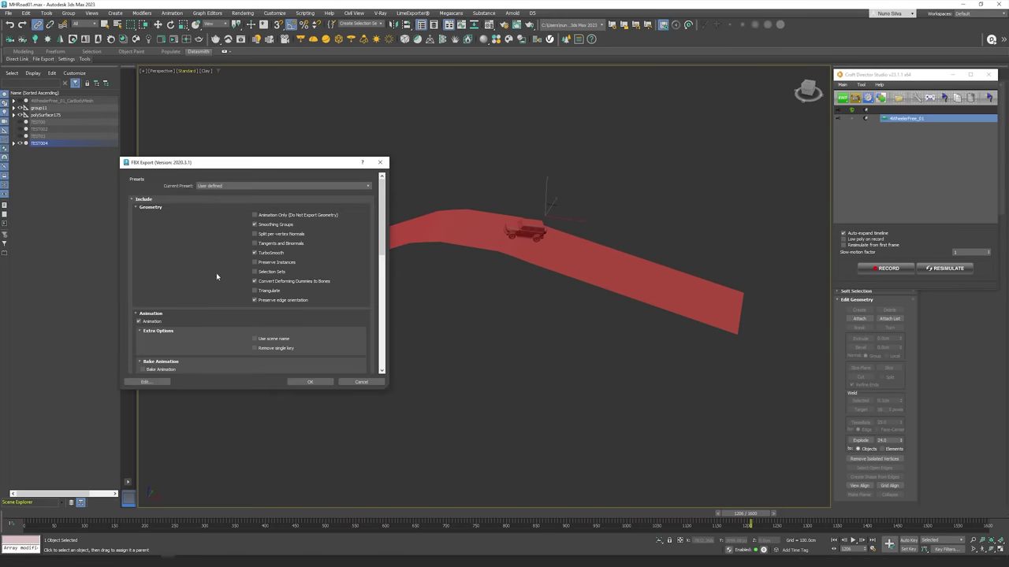
Apply the Autodesk Media & Entertainment FBX preset, check its animation and geometry options, and run the export through to the end
scroll(167, 288, "down", 2)
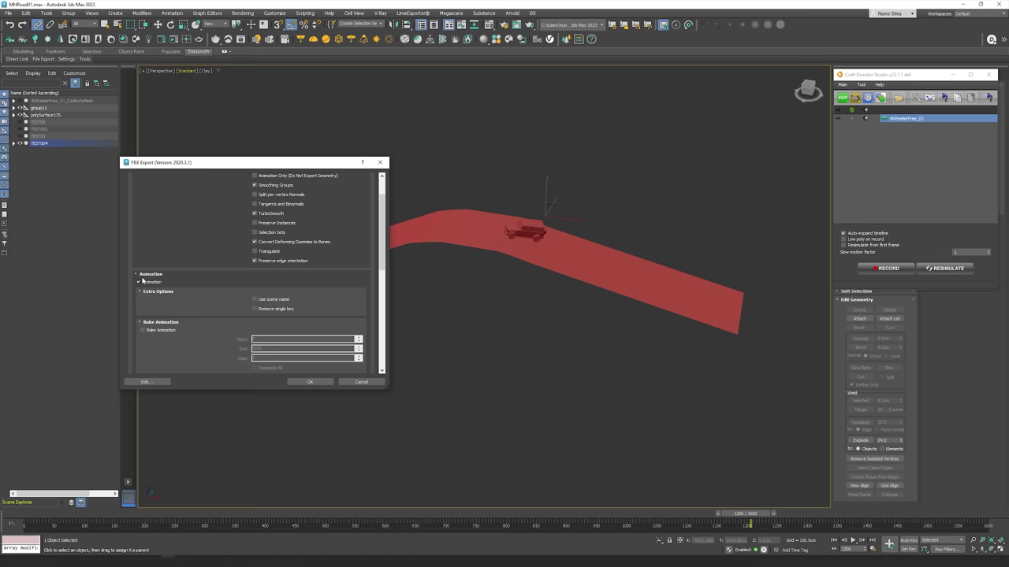
scroll(194, 282, "down", 3)
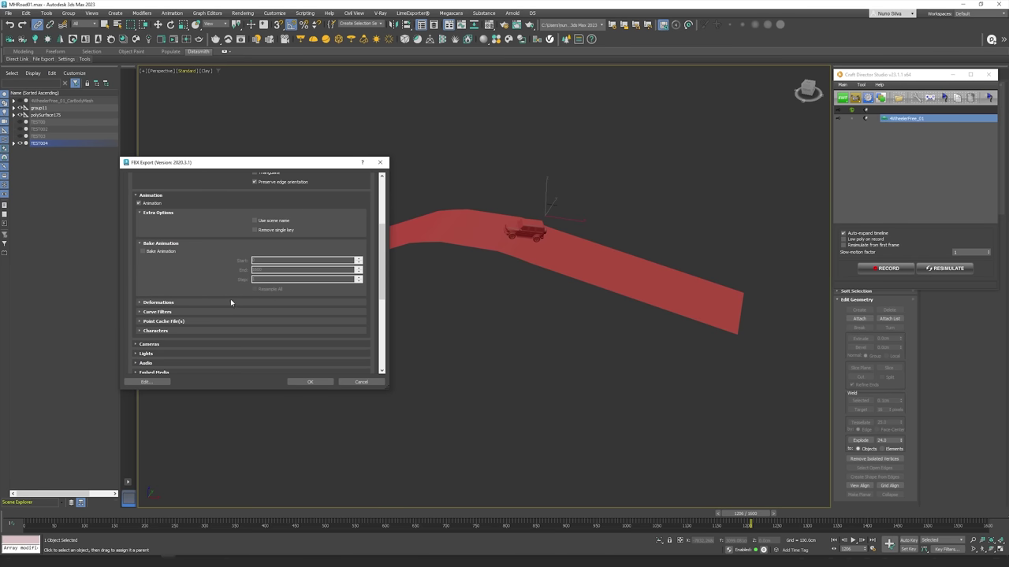
scroll(232, 300, "up", 6)
left_click(245, 185)
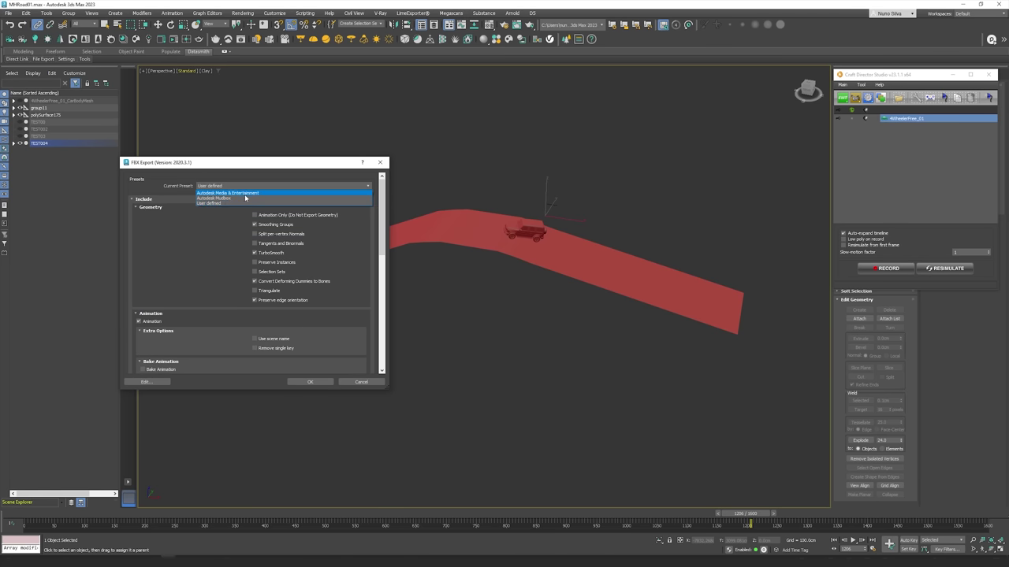
left_click(245, 193)
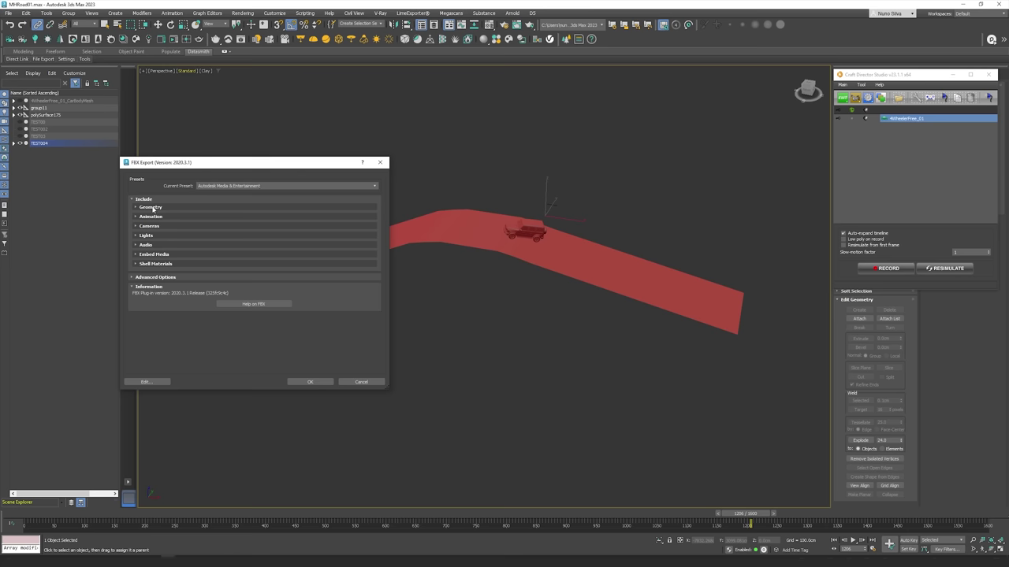
left_click(139, 216)
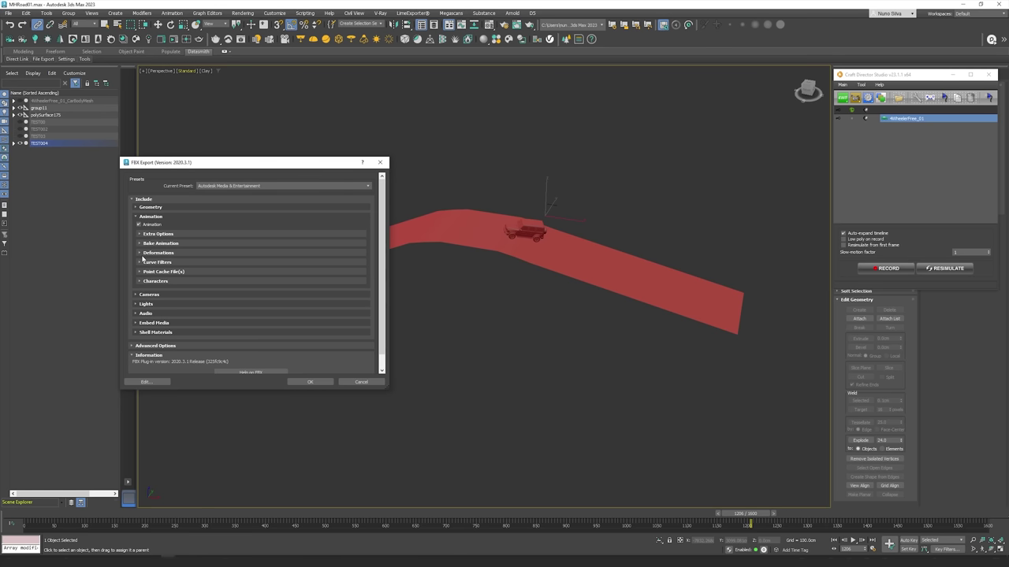
left_click(135, 207)
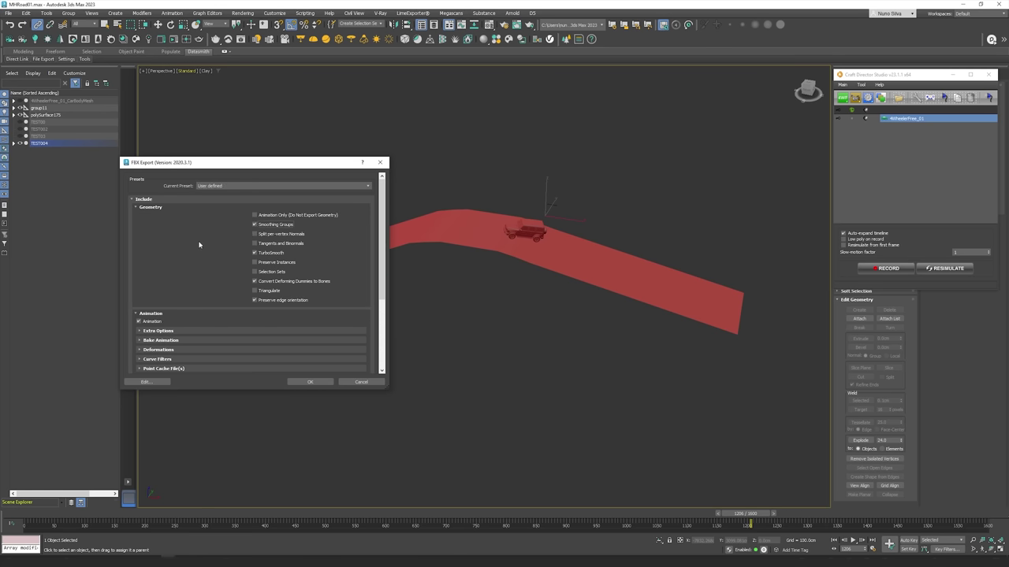
left_click(309, 382)
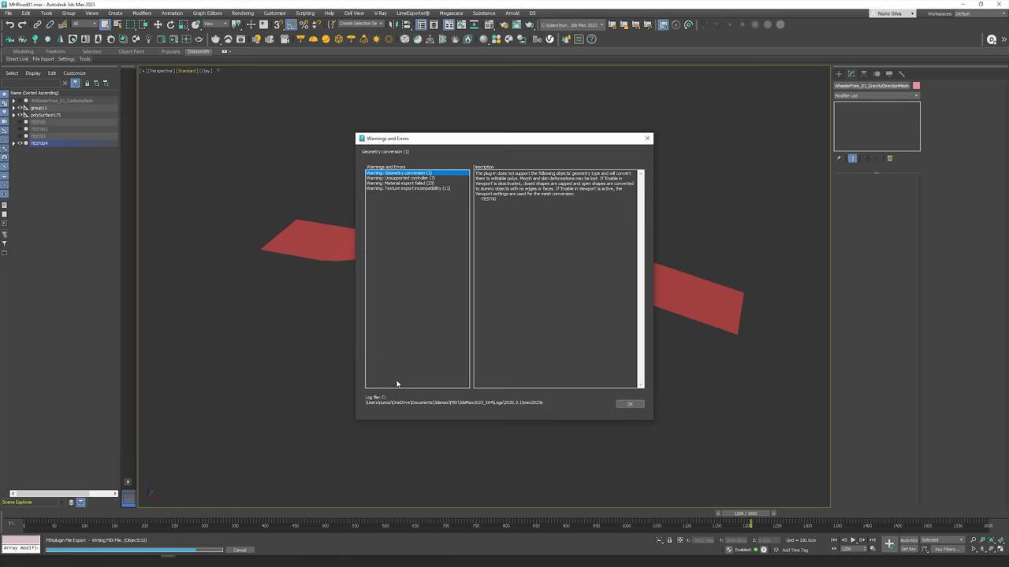
left_click(628, 404)
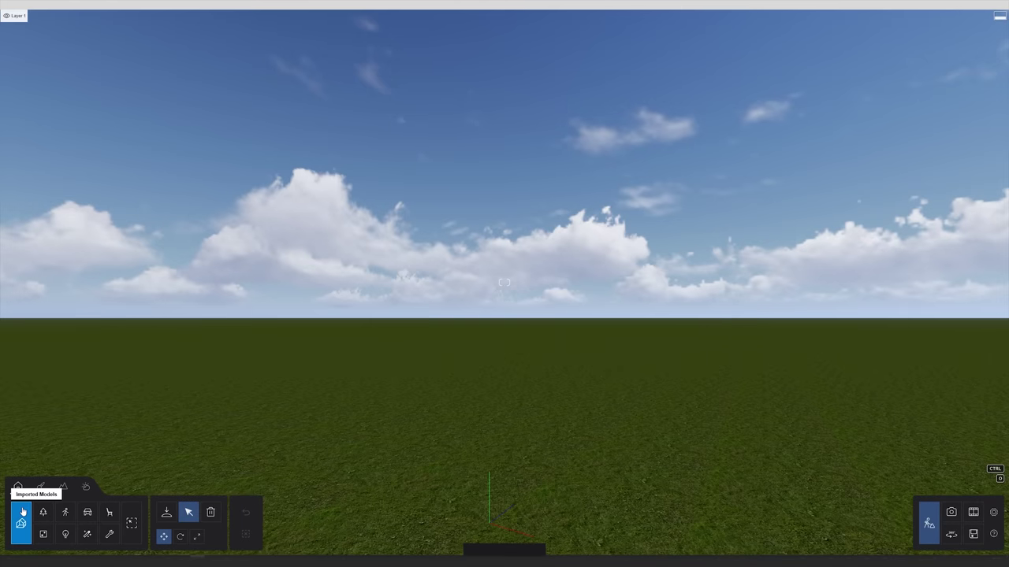
Switch to Lumion and import Car Animation Test 01.fbx as a new model with Import animations enabled
left_click(23, 511)
left_click(49, 71)
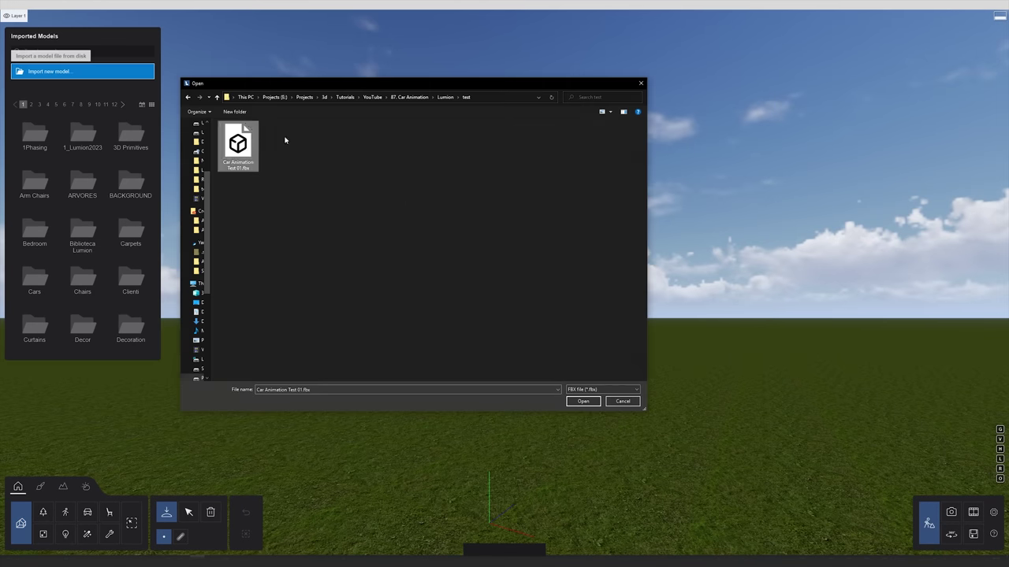
left_click(583, 401)
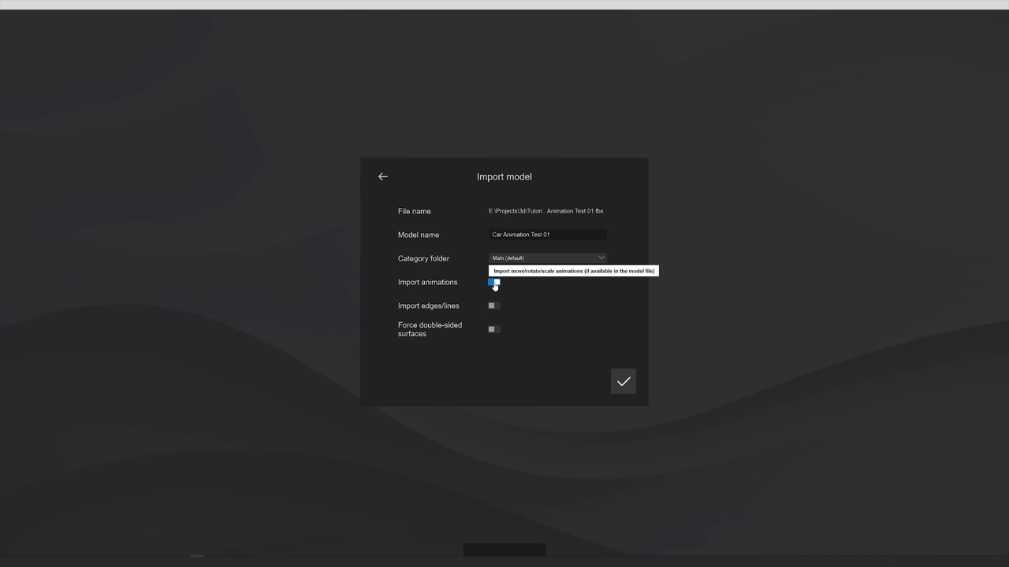
left_click(624, 382)
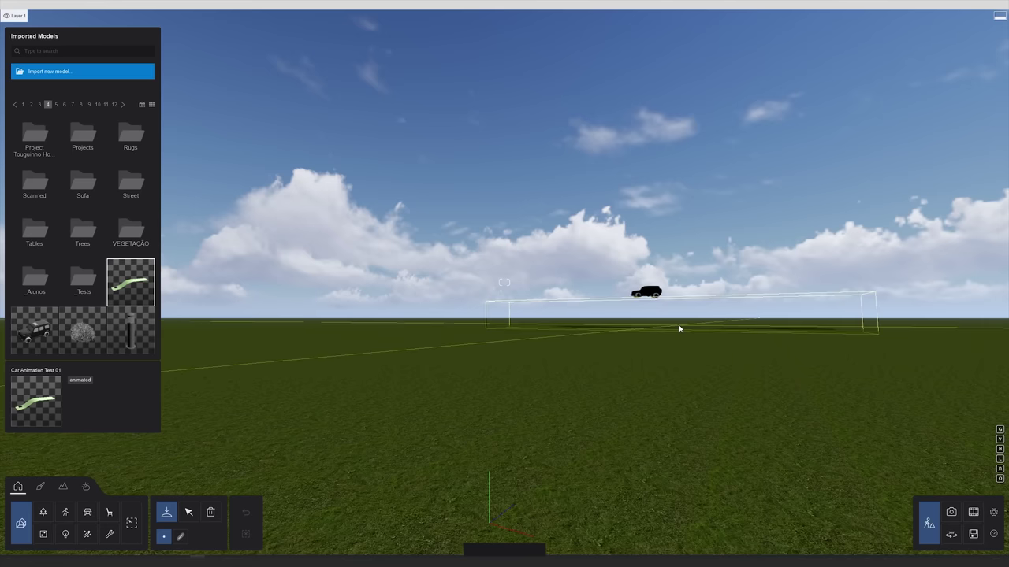
Place the Car Animation Test 01 model on the grass terrain and raise it to a height of about 9.45 m
right_click_drag(679, 324, 684, 490)
key("q")
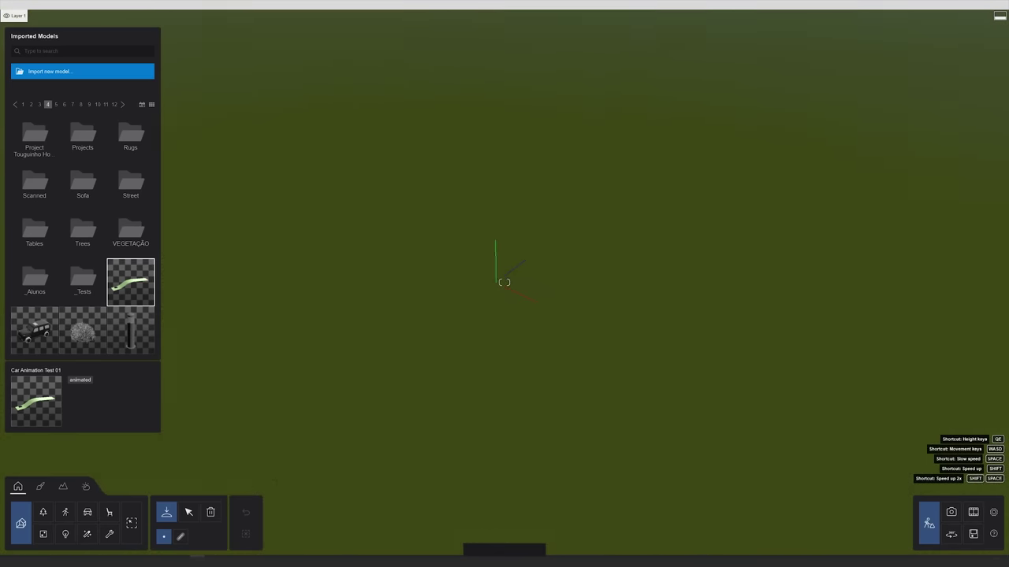
left_click(602, 234)
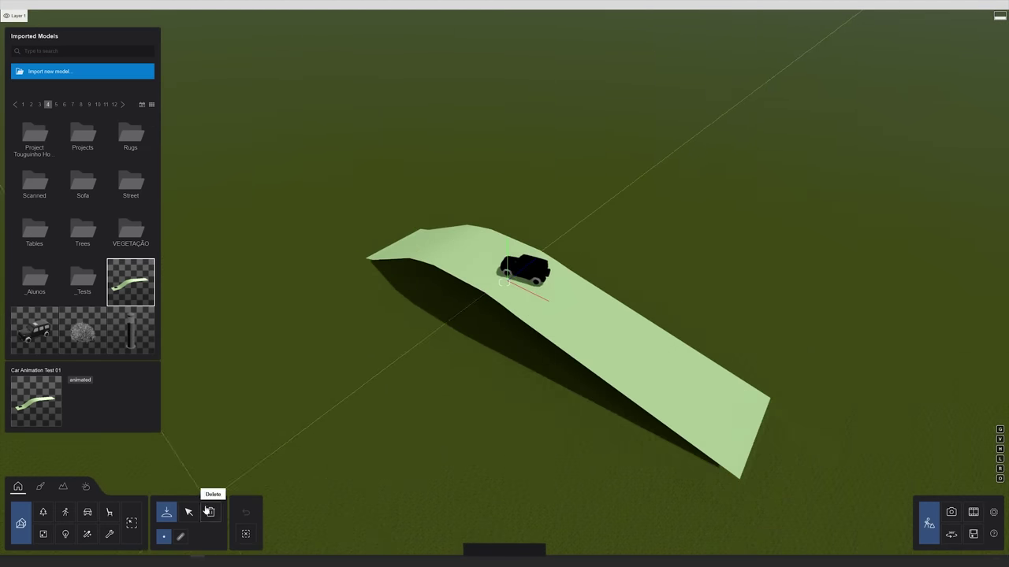
left_click(190, 512)
left_click(487, 306)
left_click_drag(608, 199, 622, 135)
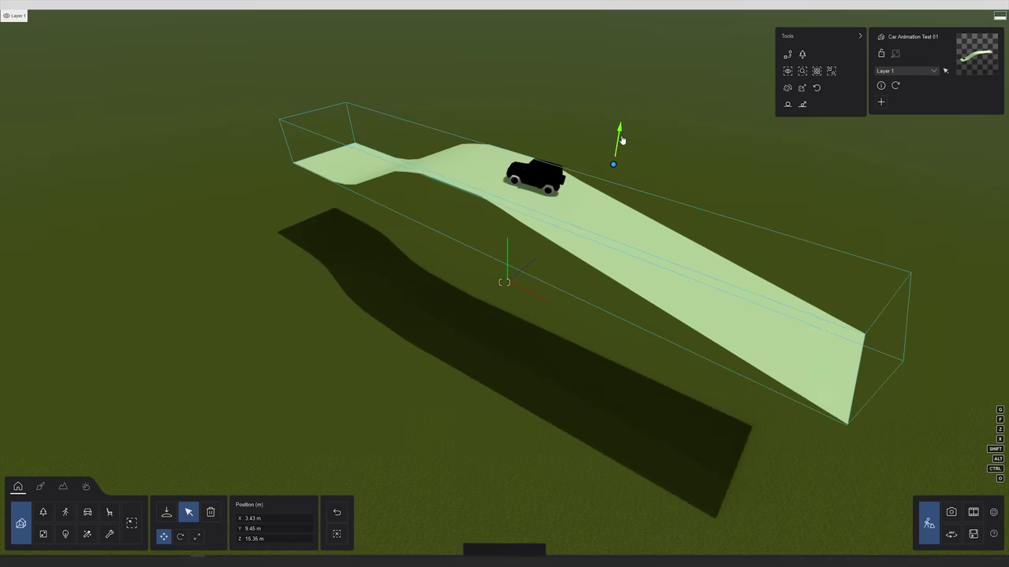
In a new movie clip, frame the SUV and hill road from the side with a longer focal length and store the first camera keyframe
key("w")
right_click_drag(617, 162, 686, 86)
key("s")
right_click_drag(580, 213, 581, 238)
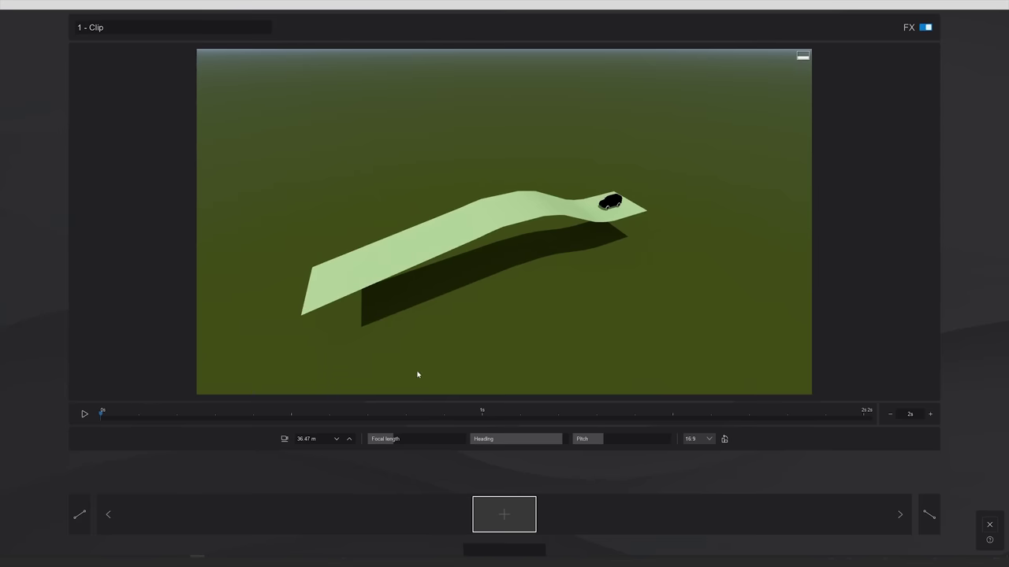
right_click_drag(465, 331, 453, 311)
key("w")
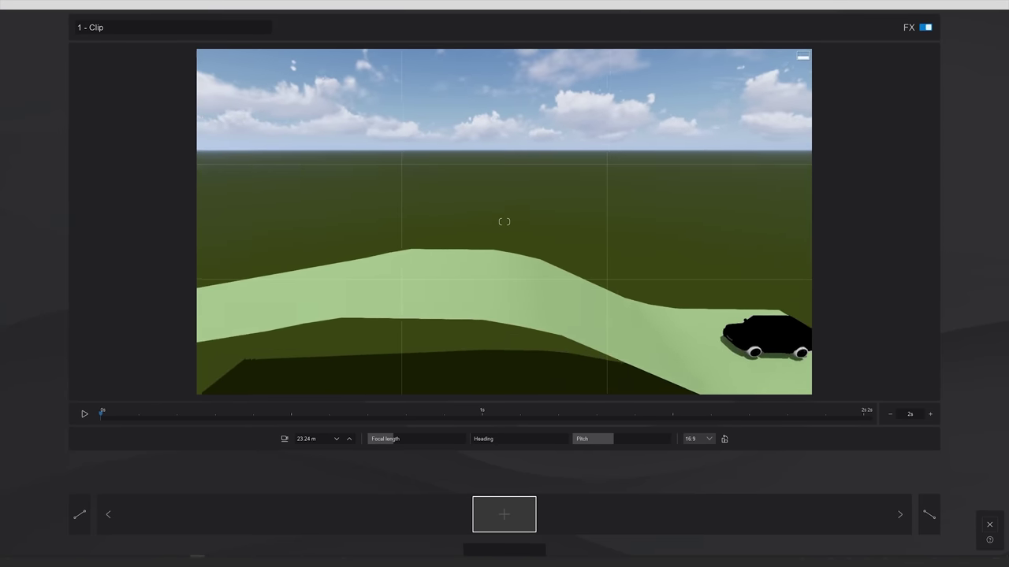
key("q")
right_click_drag(505, 346, 518, 367)
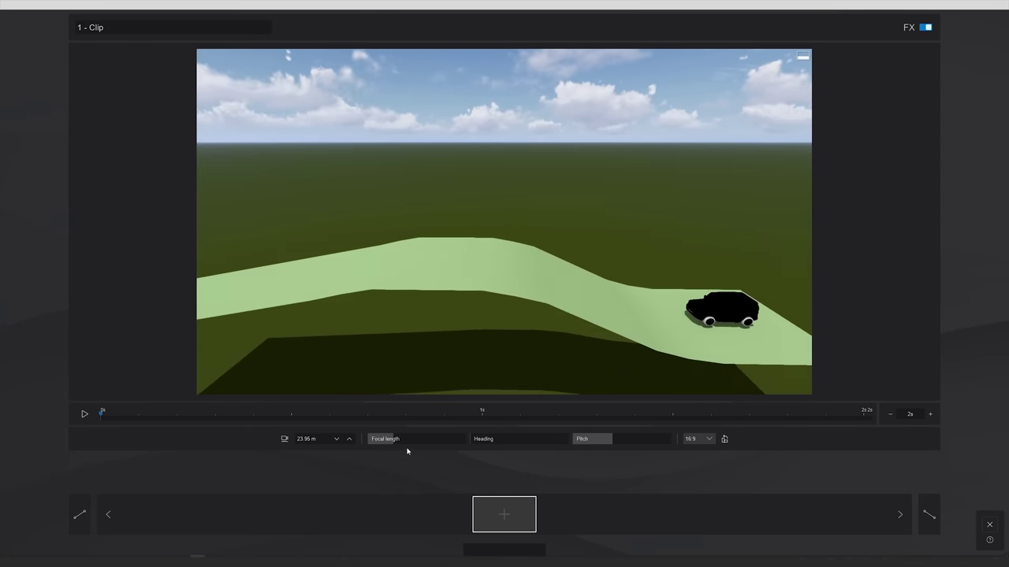
left_click(405, 439)
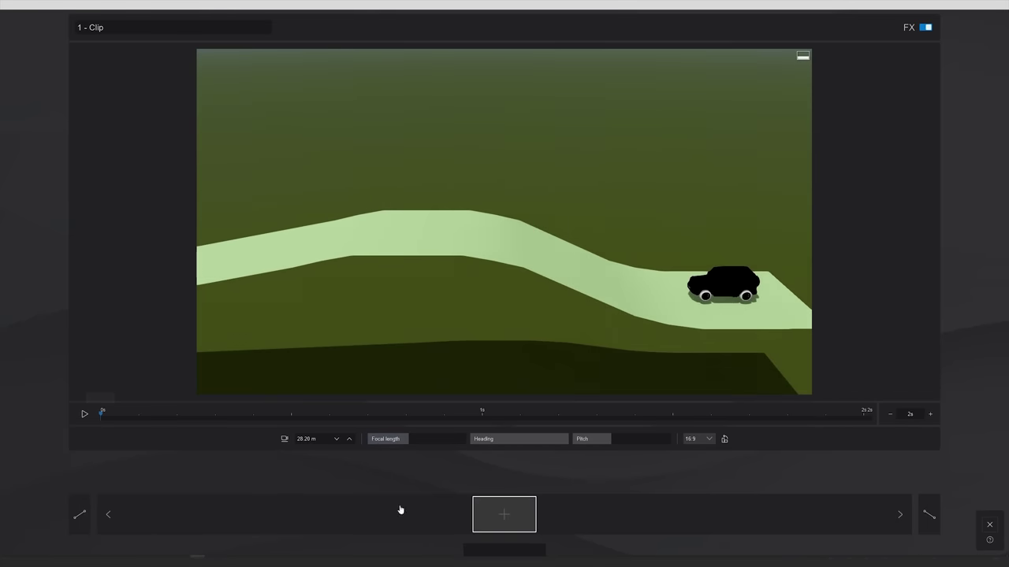
left_click(497, 520)
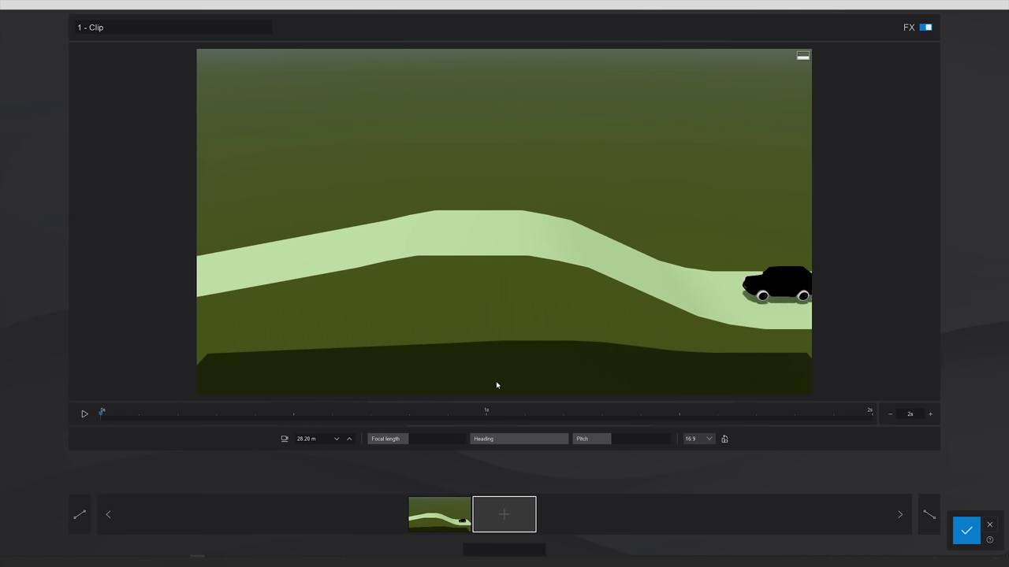
Add a second camera keyframe turned slightly away from the SUV, save the clip at 40 s and play it back
left_click(528, 504)
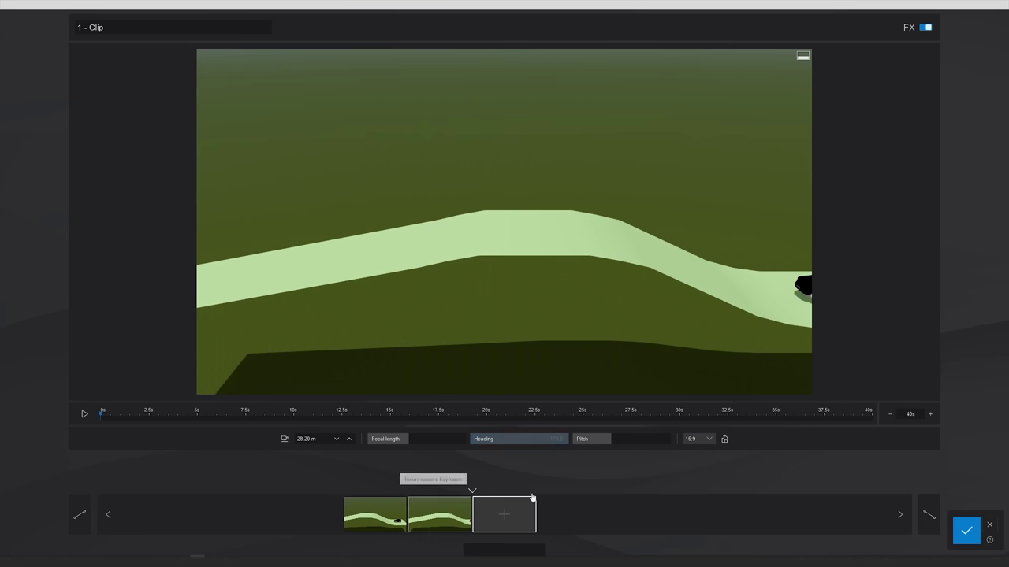
left_click(966, 530)
left_click(194, 441)
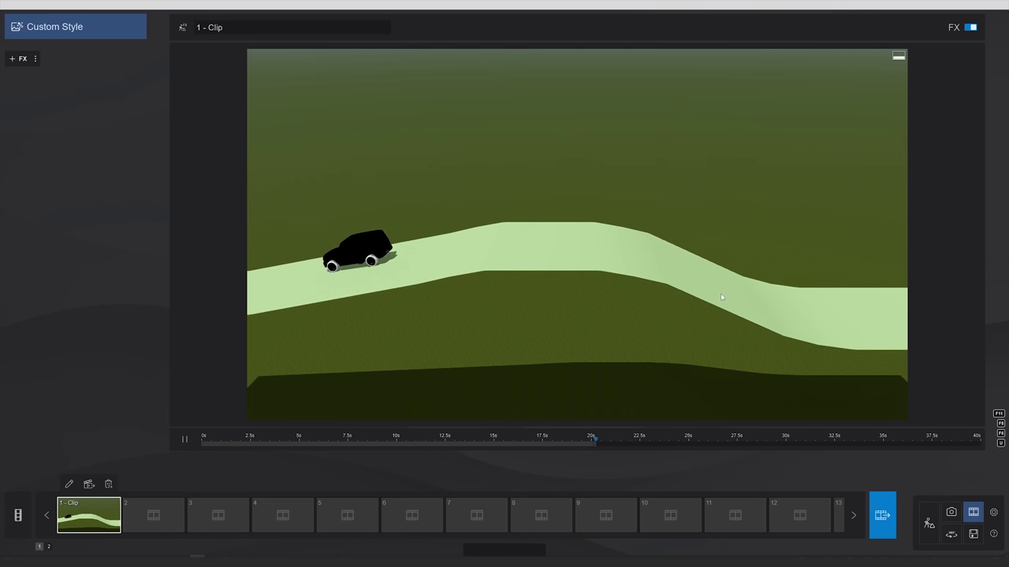
Give the TEST004 road surface the City Street Asphalt Generic Worn 001 landscape material, save the change and replay the movie clip
left_click(928, 523)
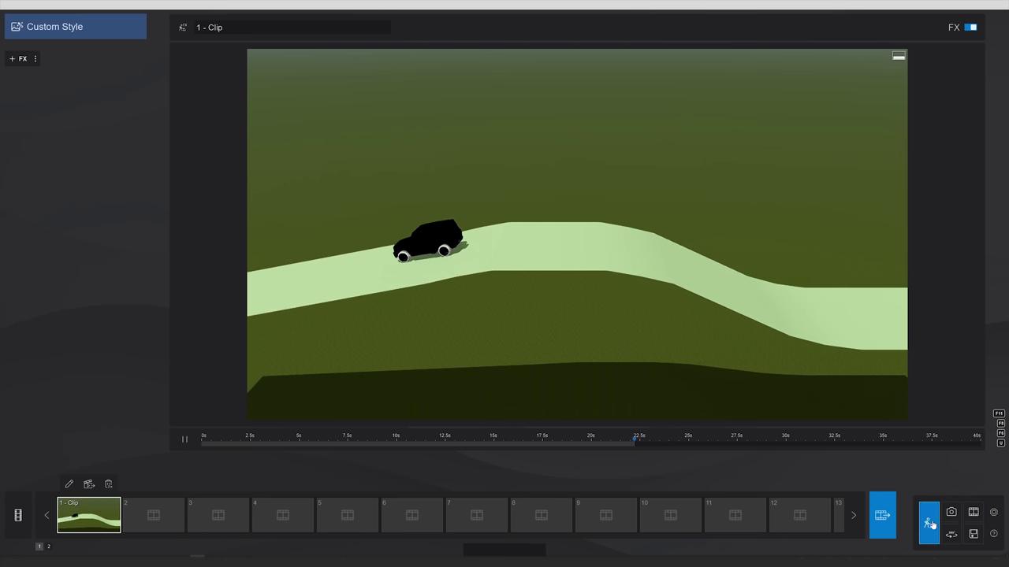
left_click(42, 487)
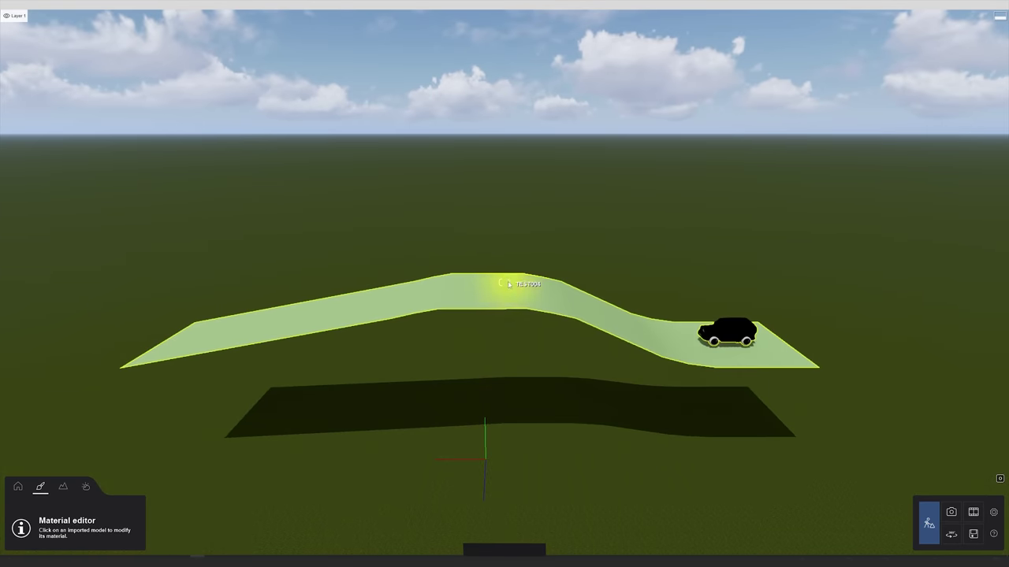
left_click(520, 287)
left_click(34, 38)
left_click(47, 74)
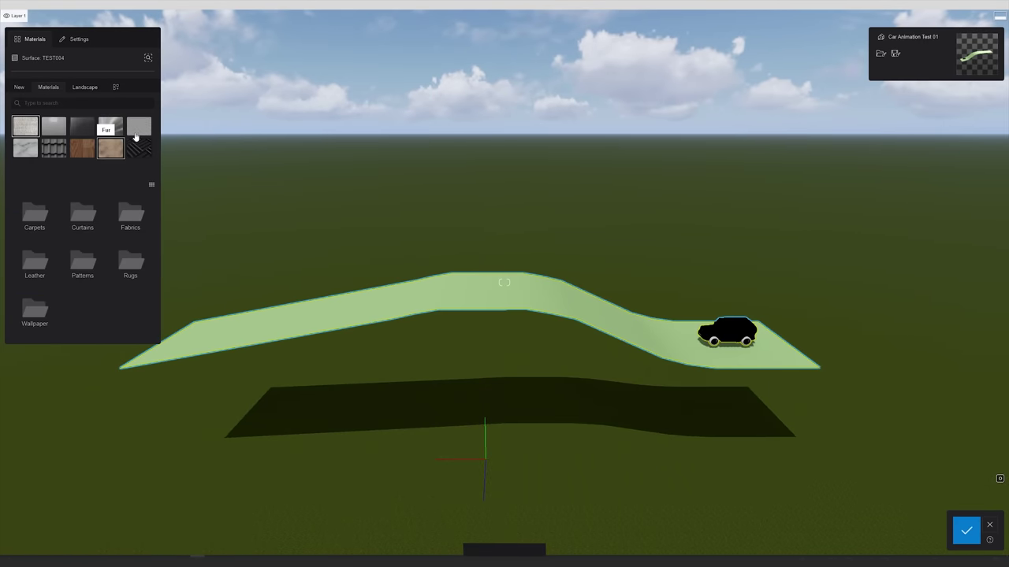
left_click(85, 86)
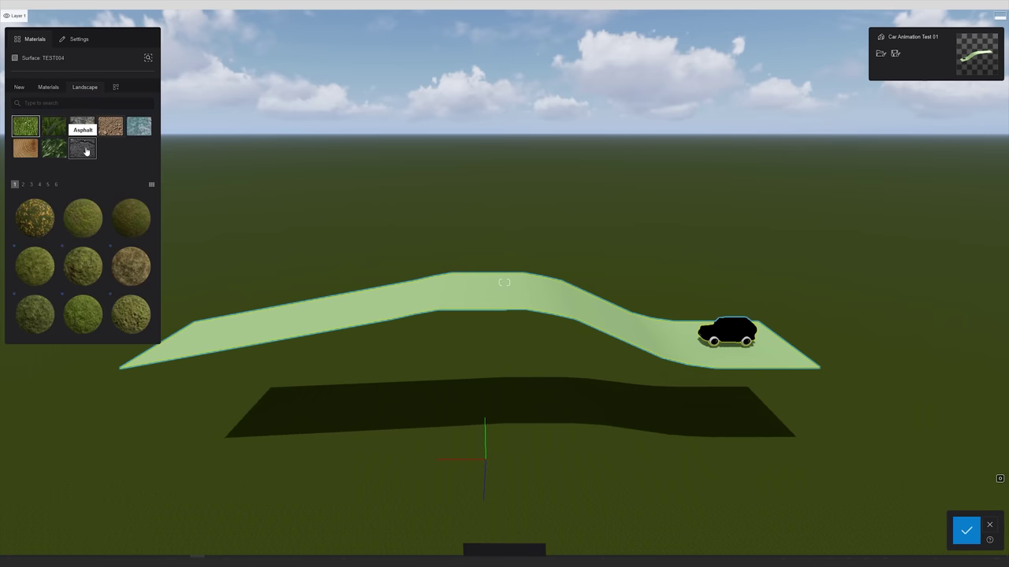
left_click(83, 149)
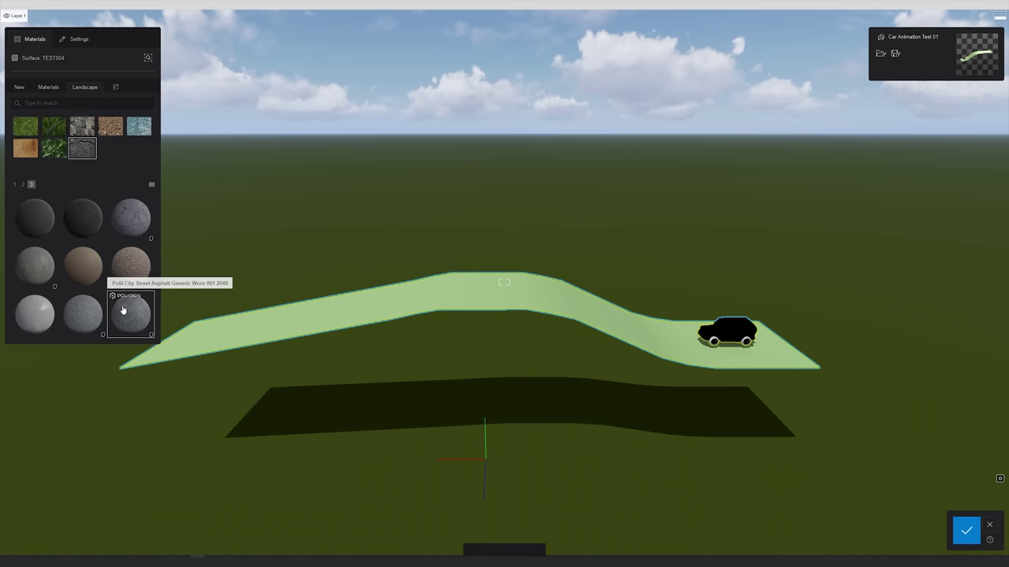
left_click(123, 310)
left_click(966, 530)
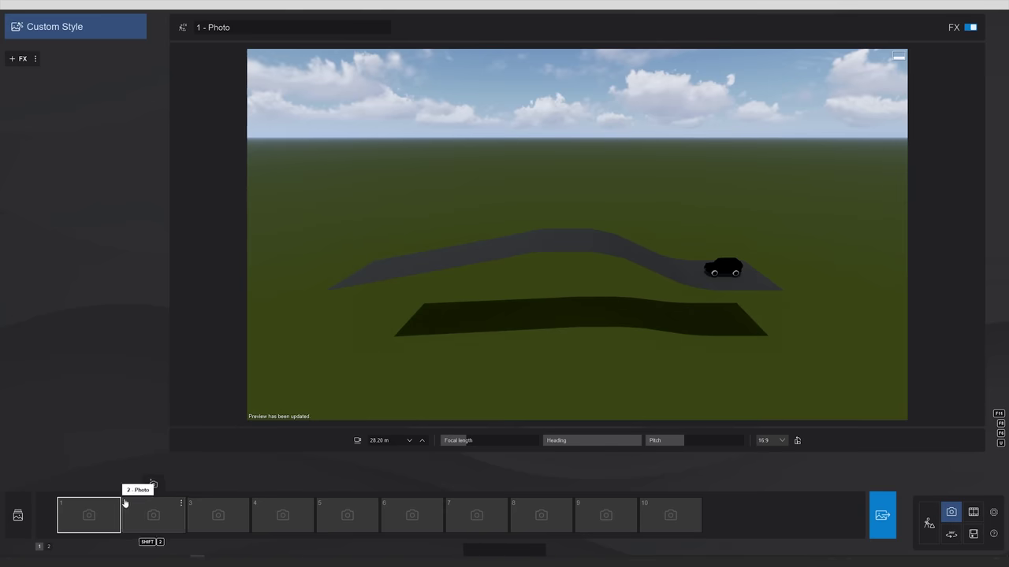
left_click(972, 514)
left_click(185, 438)
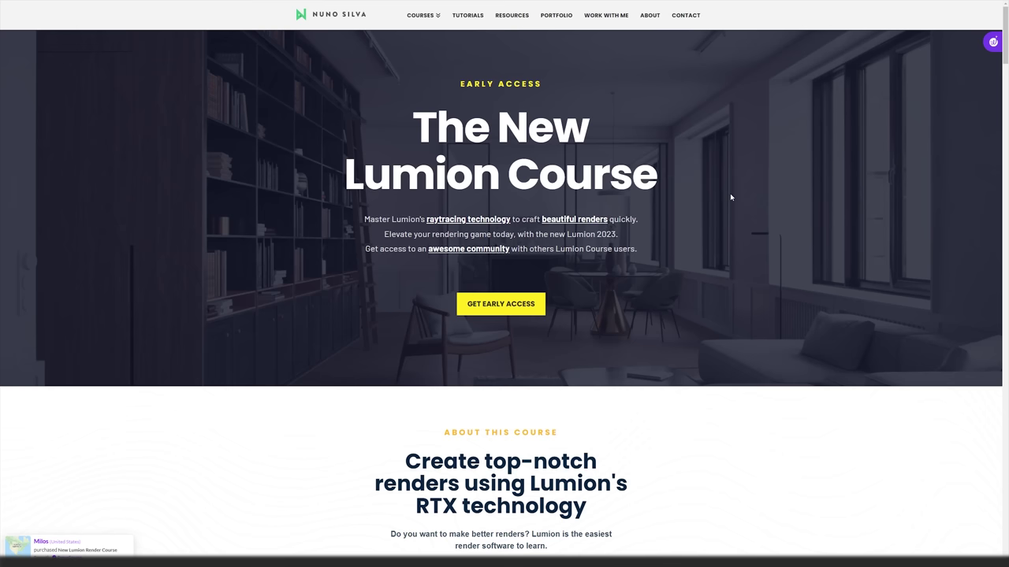
Examine the New Lumion Course web page, including its sample renders, the 3D model and PBR material bonuses, and the program section
scroll(720, 241, "down", 5)
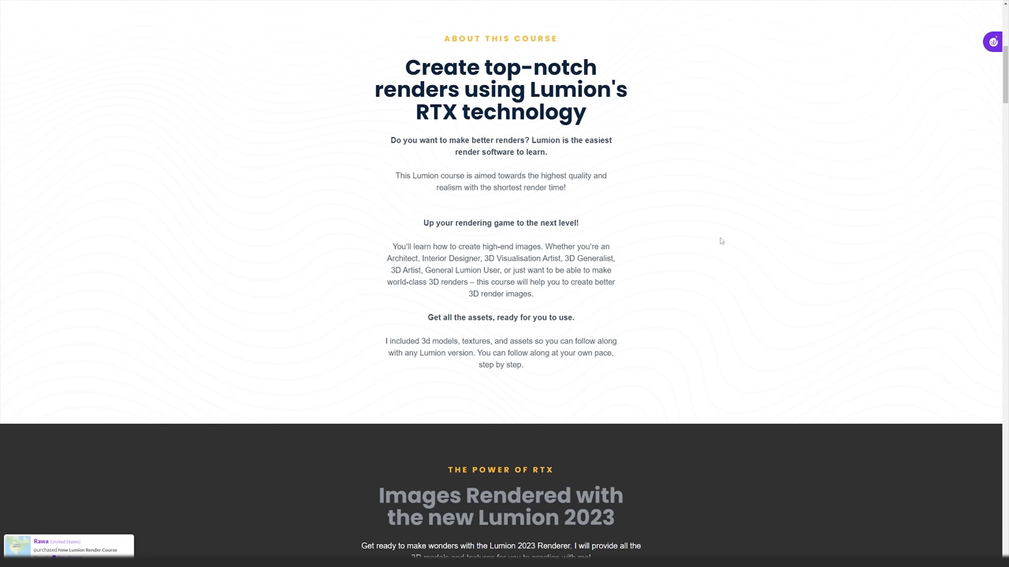
scroll(718, 237, "down", 5)
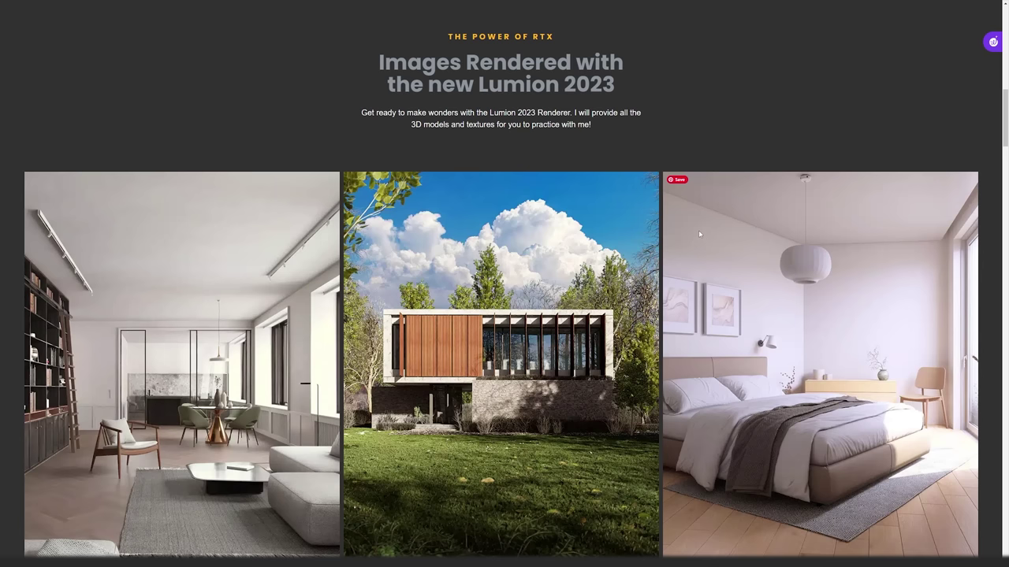
scroll(693, 251, "down", 1)
scroll(691, 251, "down", 2)
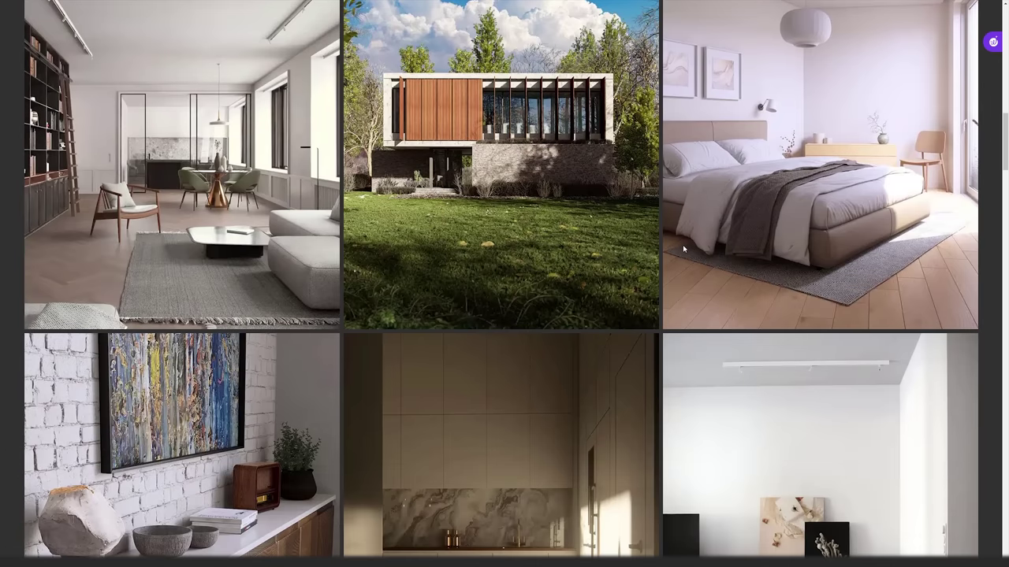
scroll(684, 249, "down", 11)
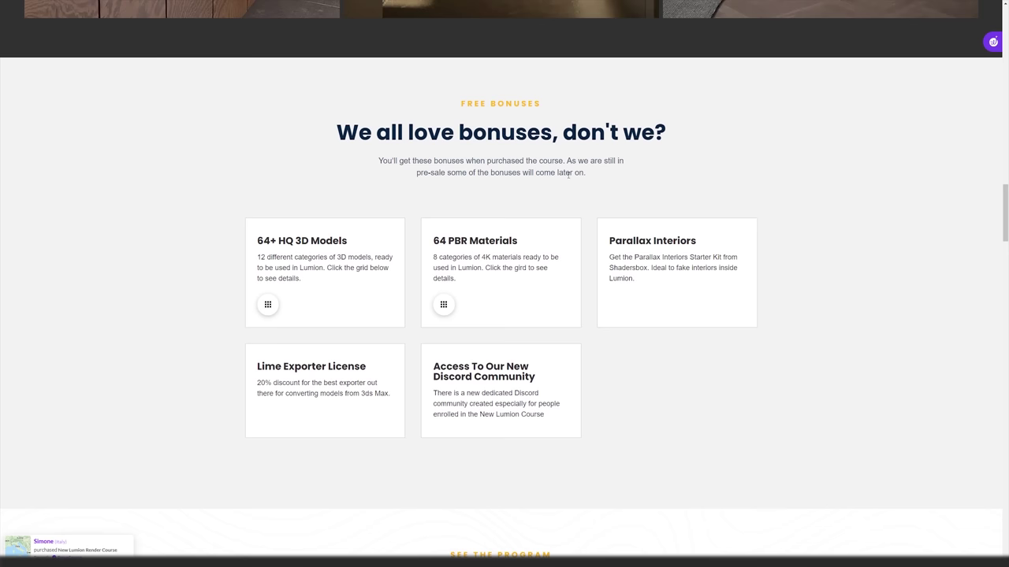
left_click(268, 305)
left_click(444, 305)
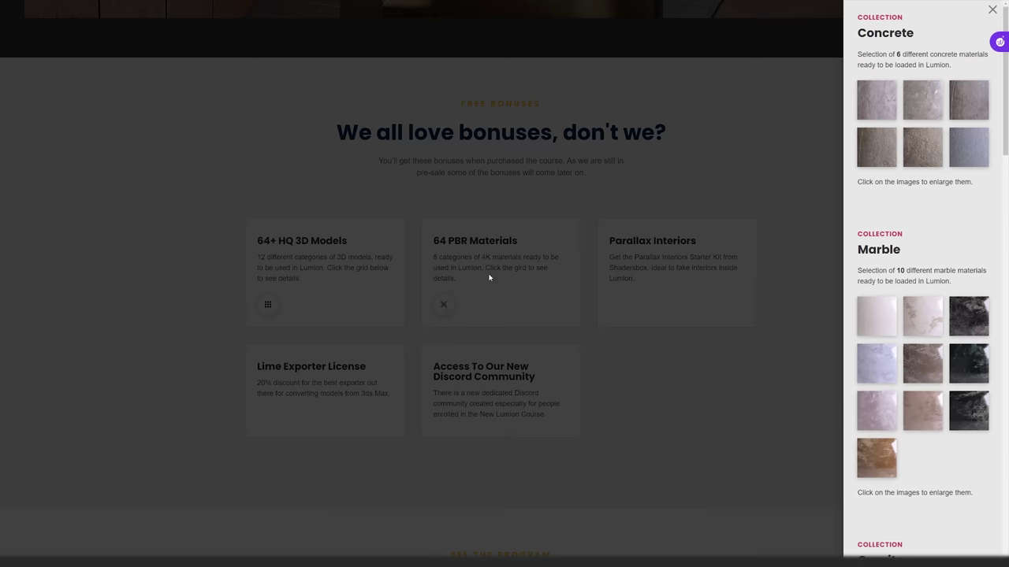
left_click(686, 207)
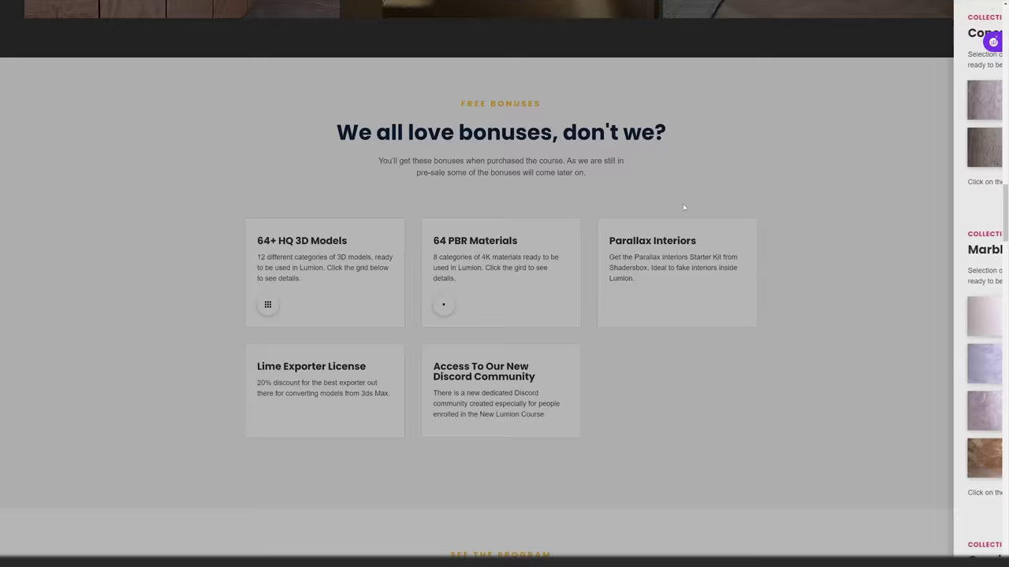
scroll(671, 210, "down", 3)
scroll(672, 209, "down", 3)
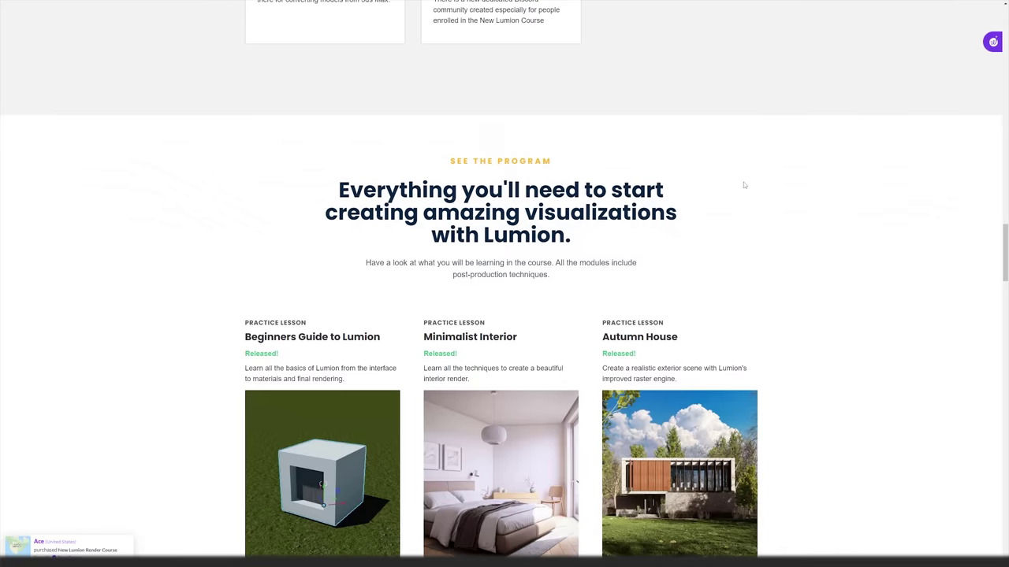